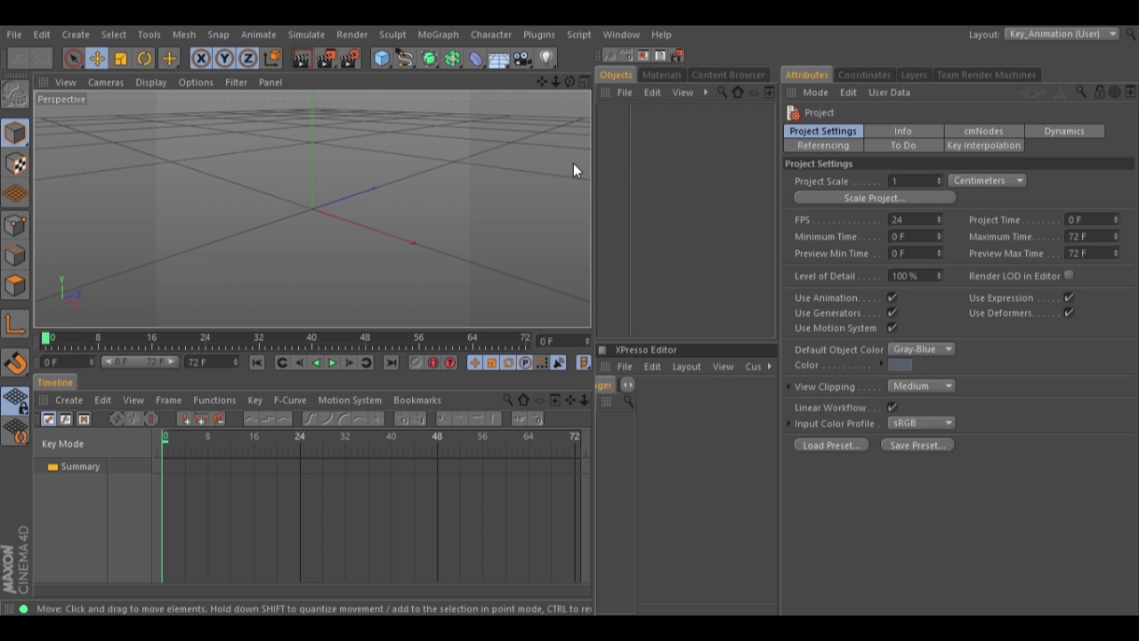
Create a CMotion object and a cube, and add the cube to the CMotion object list
{"action": "left_click", "coordinate": [476, 39]}
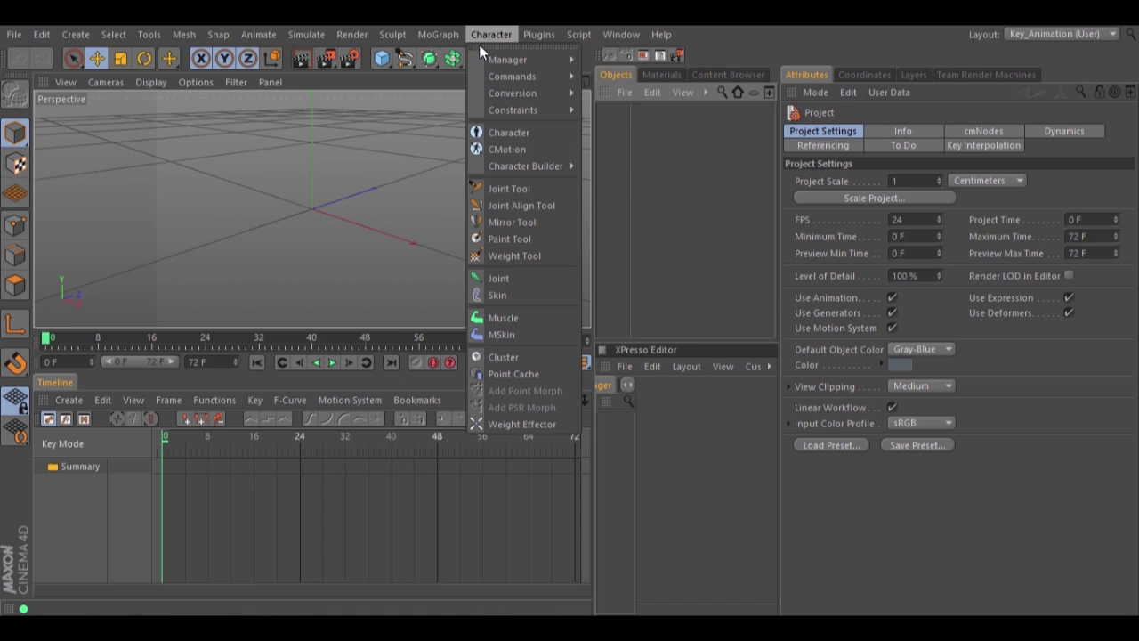
{"action": "left_click", "coordinate": [493, 149]}
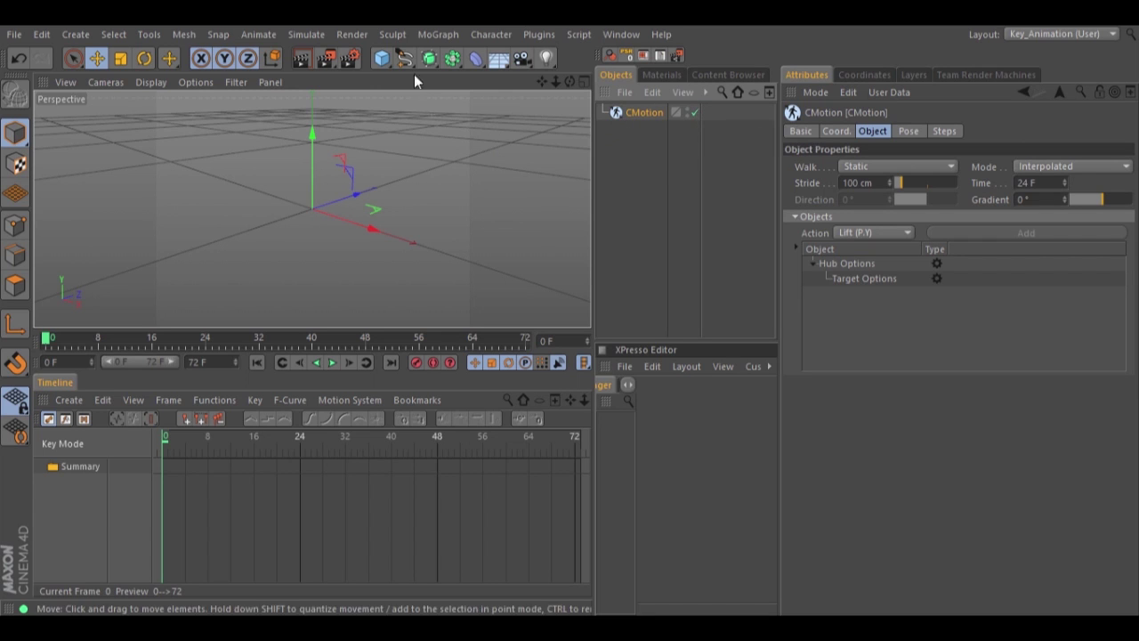
{"action": "left_click", "coordinate": [382, 59]}
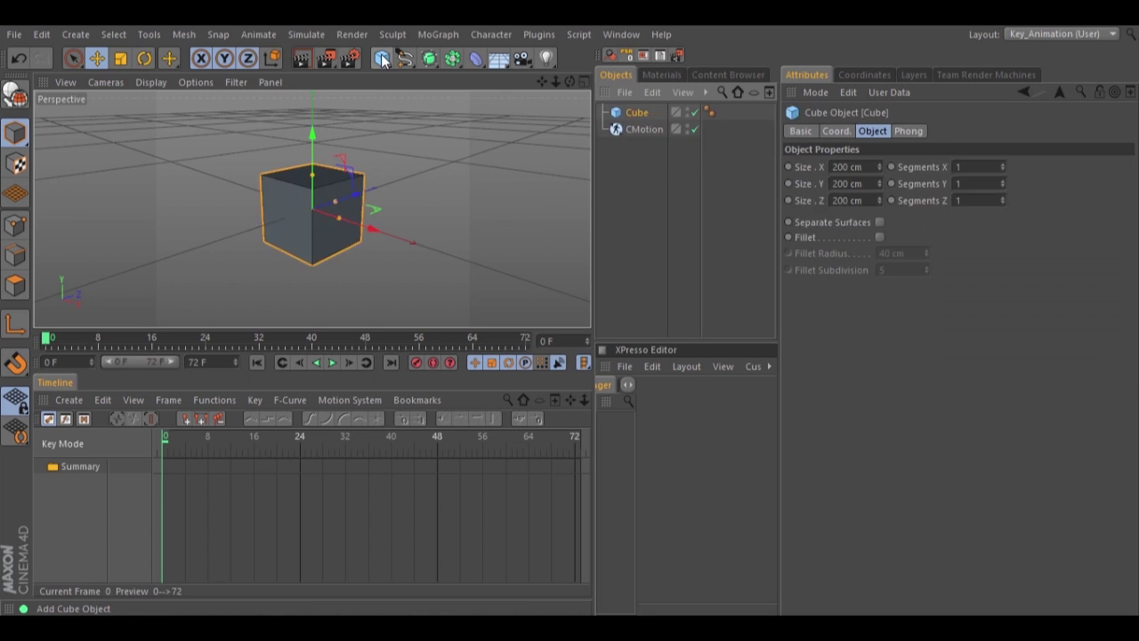
{"action": "left_click", "coordinate": [643, 129]}
{"action": "left_click_drag", "start_coordinate": [639, 112], "coordinate": [854, 299]}
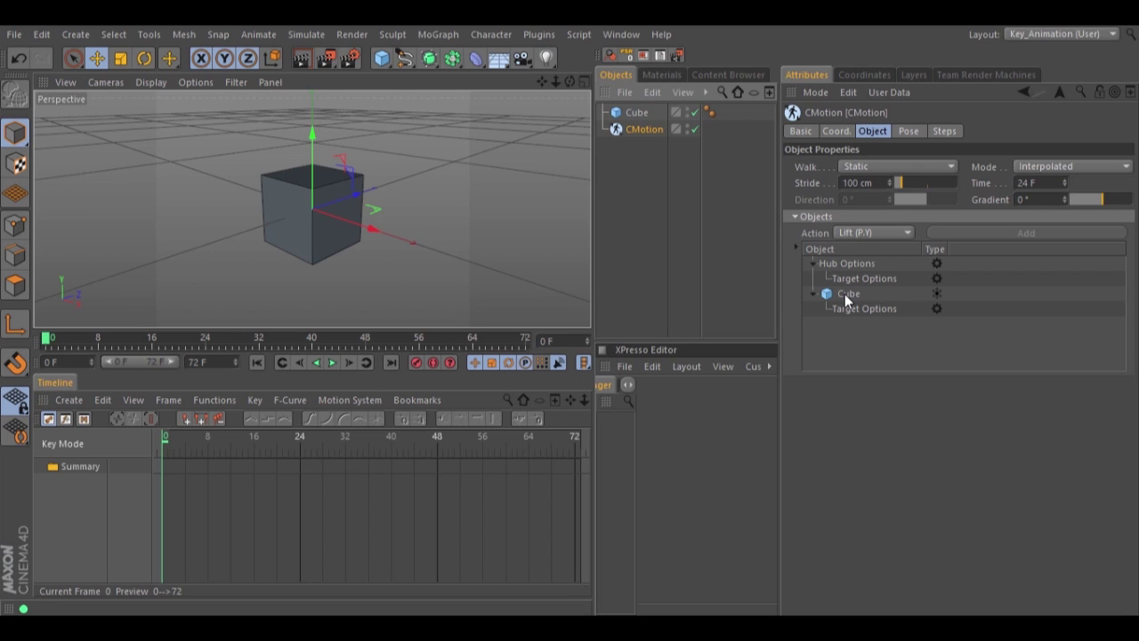
Add a Parameter action to the cube in the CMotion object list
{"action": "left_click", "coordinate": [846, 294]}
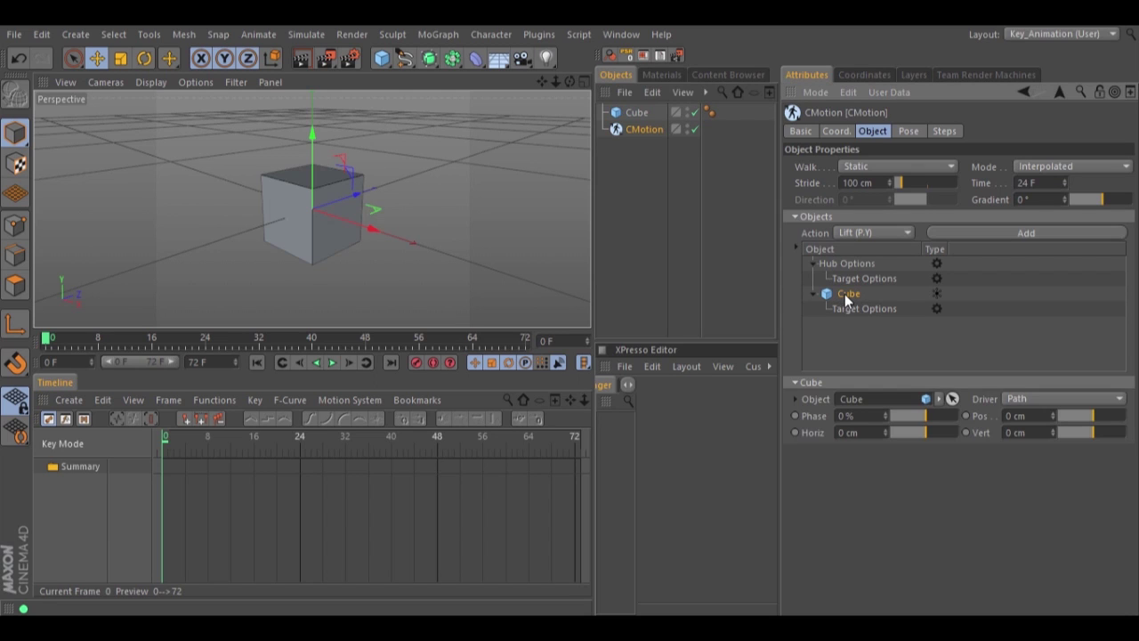
{"action": "left_click", "coordinate": [859, 231]}
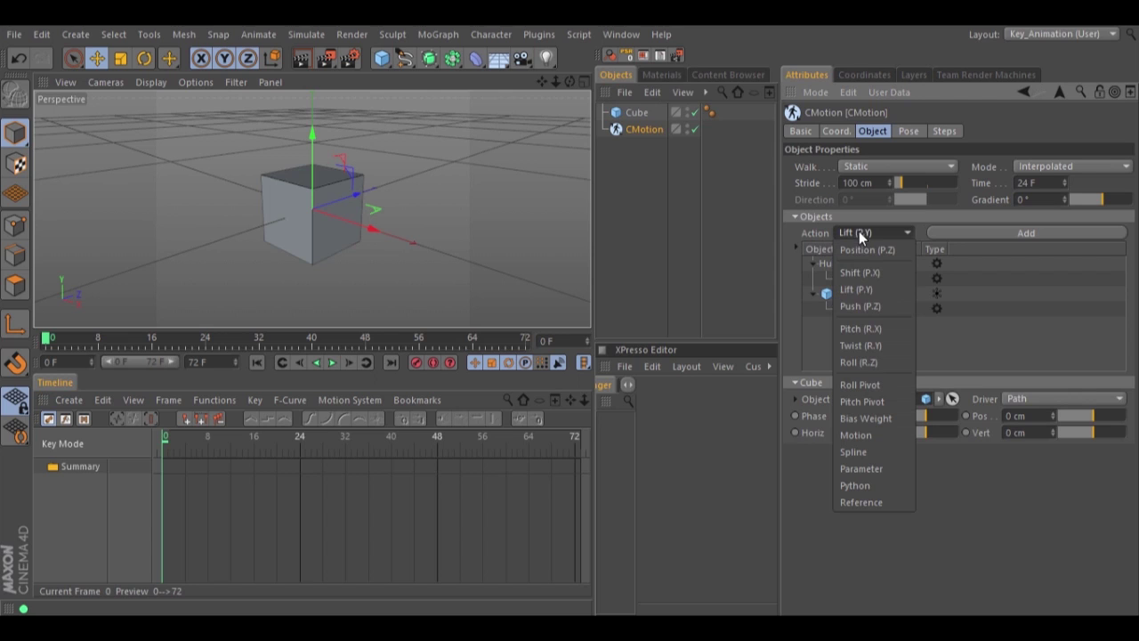
{"action": "left_click", "coordinate": [878, 469]}
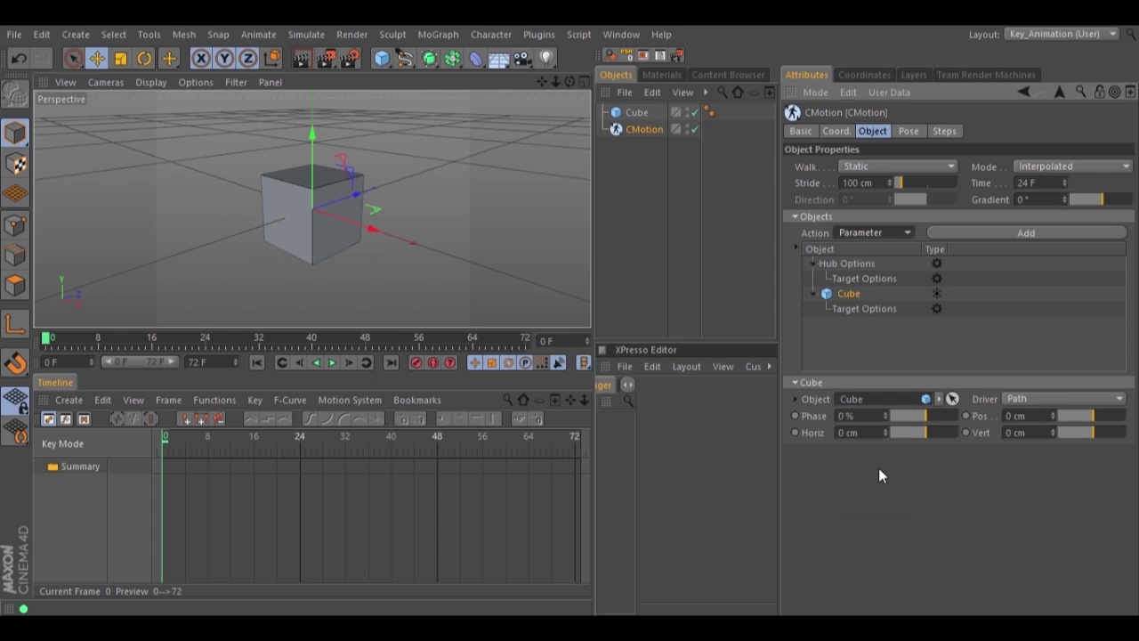
{"action": "left_click", "coordinate": [1030, 233]}
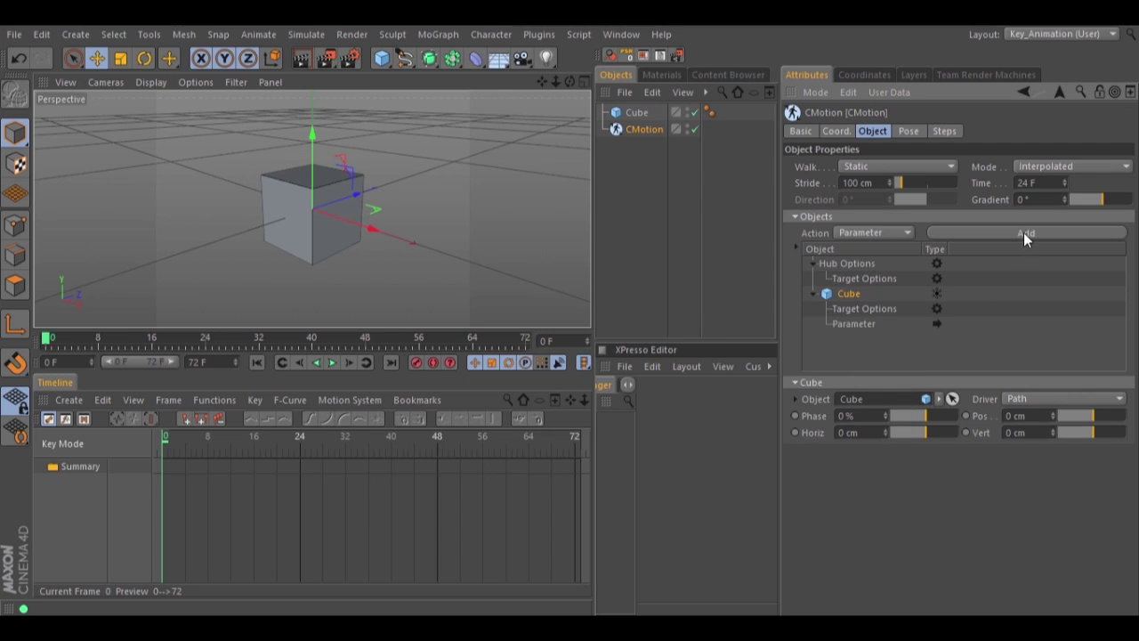
Assign the cube's Parameter action to Rotation on the X channel
{"action": "left_click", "coordinate": [860, 323]}
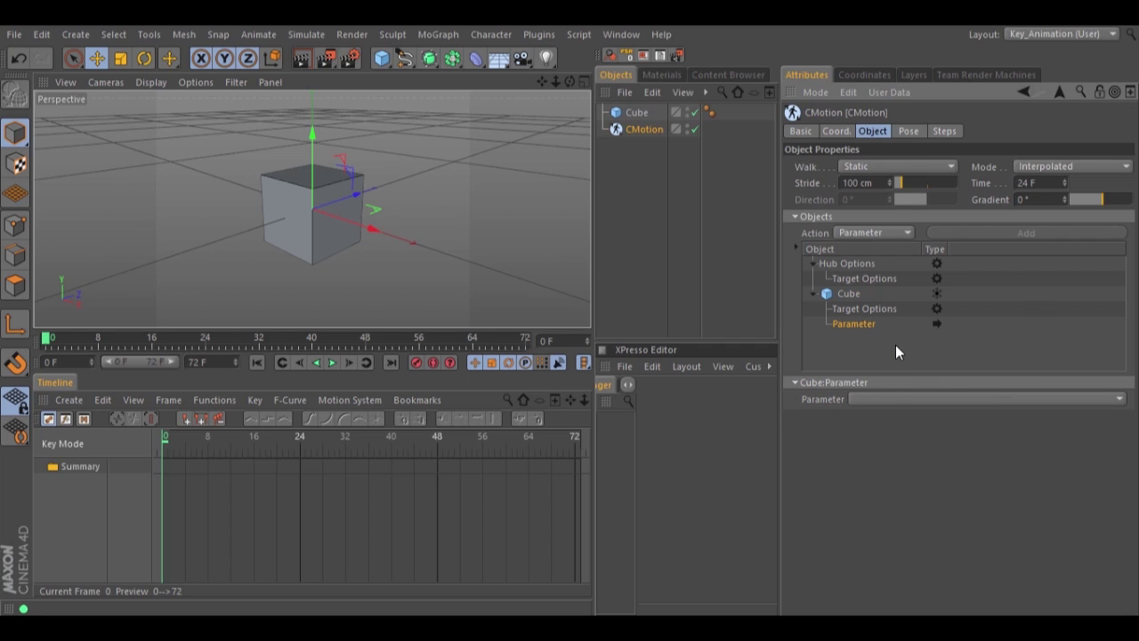
{"action": "left_click", "coordinate": [889, 398]}
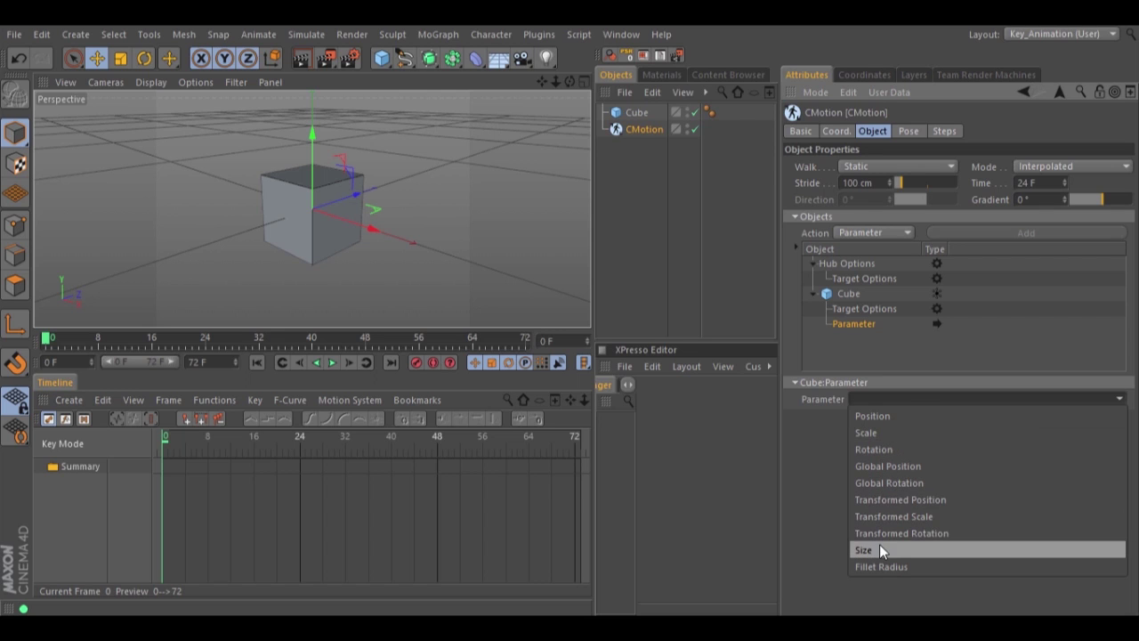
{"action": "left_click", "coordinate": [889, 449]}
{"action": "left_click", "coordinate": [1045, 401]}
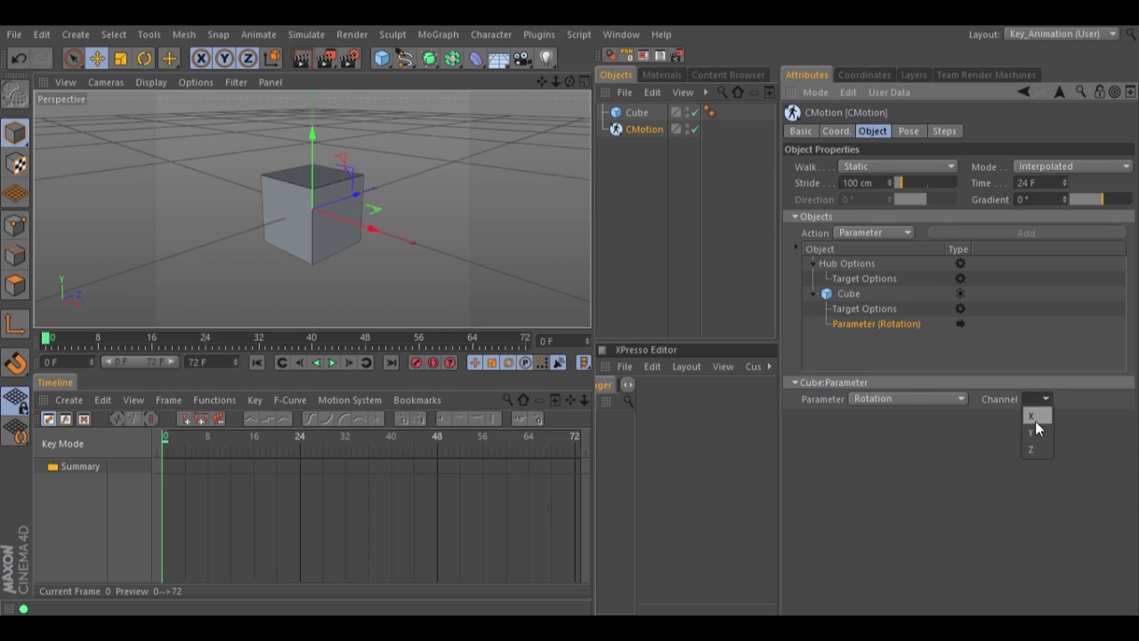
{"action": "left_click", "coordinate": [1036, 421]}
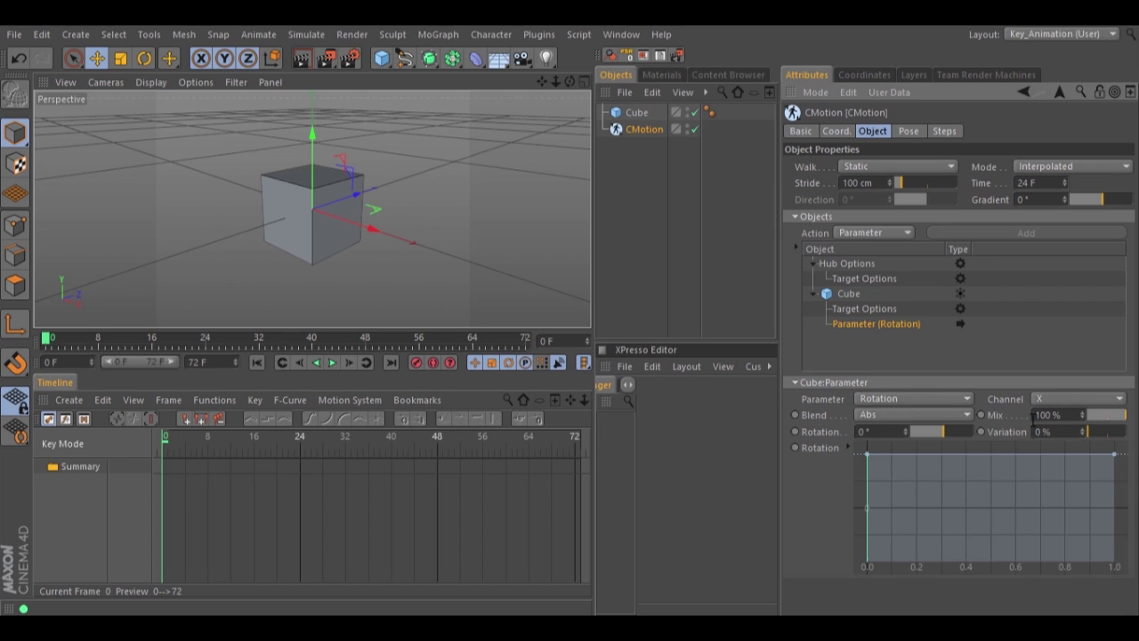
Set the Rotation amount to 360° and lower the rotation curve's start point to zero
{"action": "left_click", "coordinate": [886, 431]}
{"action": "double_click", "coordinate": [878, 431]}
{"action": "type", "text": "360"}
{"action": "key", "text": "Return"}
{"action": "left_click_drag", "start_coordinate": [868, 455], "coordinate": [859, 513]}
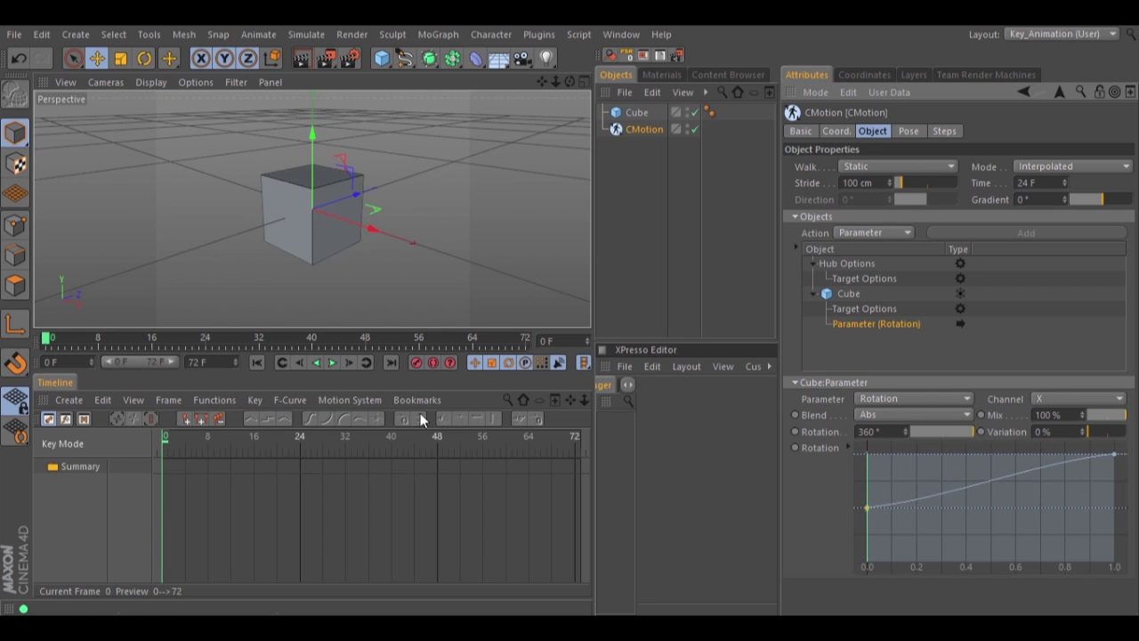
Preview the cube's rotation with the rising curve and return to the first frame
{"action": "left_click", "coordinate": [331, 362]}
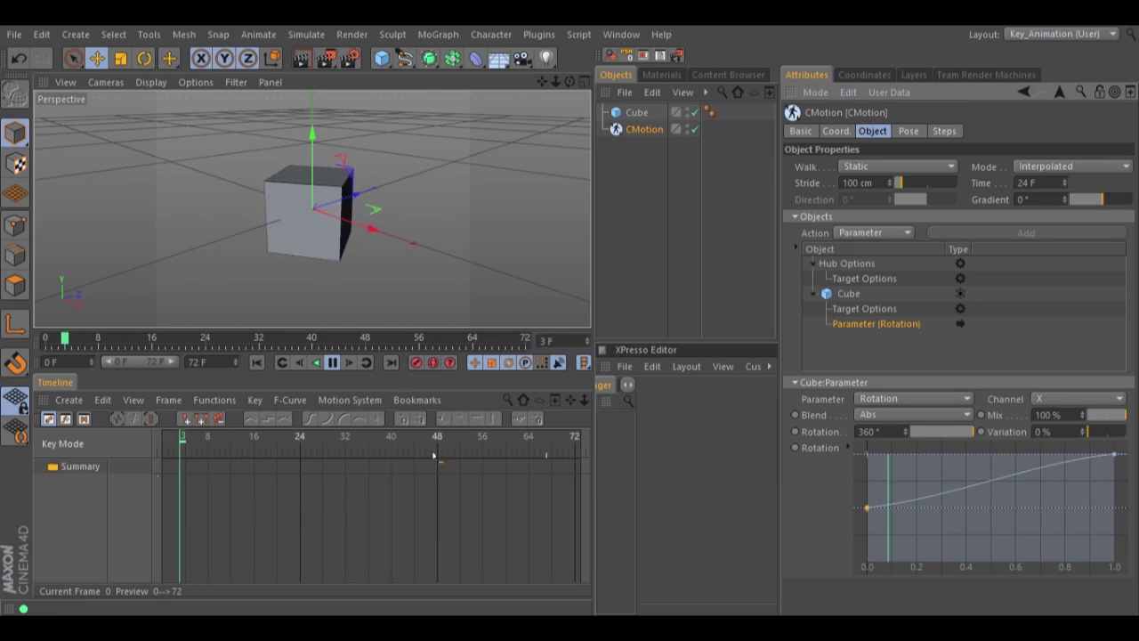
{"action": "left_click", "coordinate": [331, 364]}
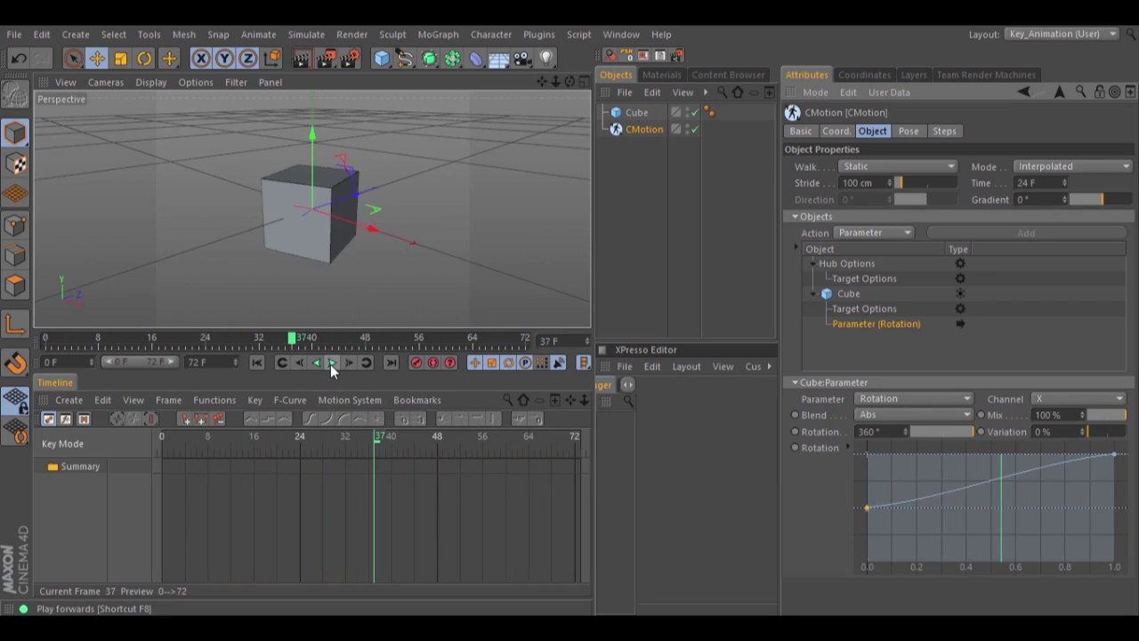
{"action": "left_click", "coordinate": [257, 363]}
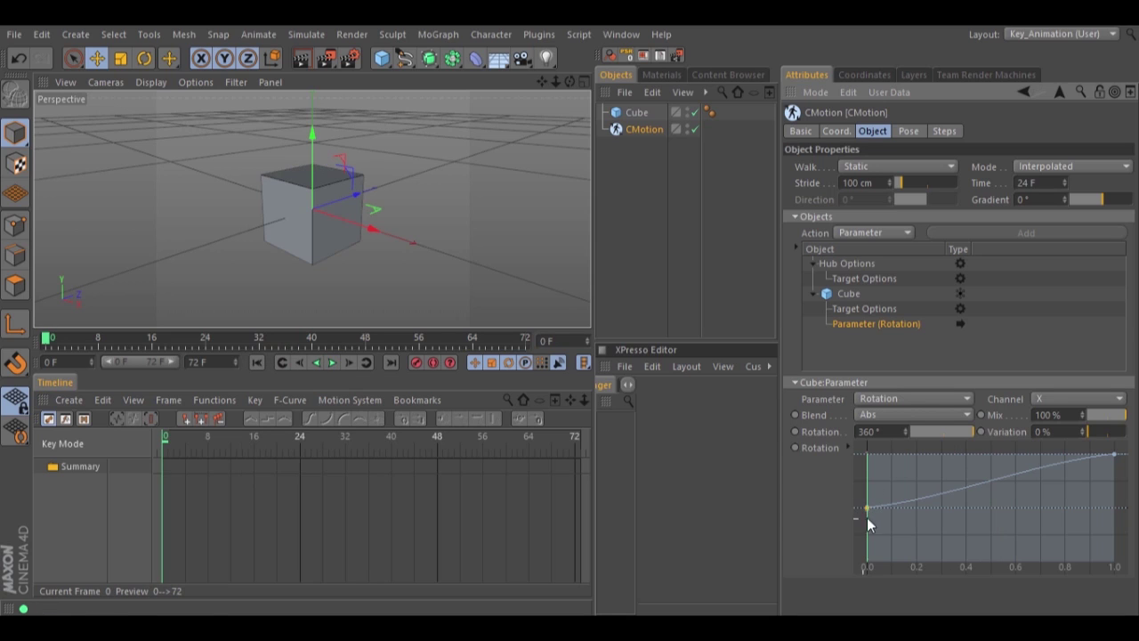
Expand the rotation curve's settings and add two points, a peak at about X 0.309, Y 0.765 and a dip at about X 0.576, Y 0.063
{"action": "left_click", "coordinate": [847, 447]}
{"action": "left_click_drag", "start_coordinate": [1133, 360], "coordinate": [1133, 497]}
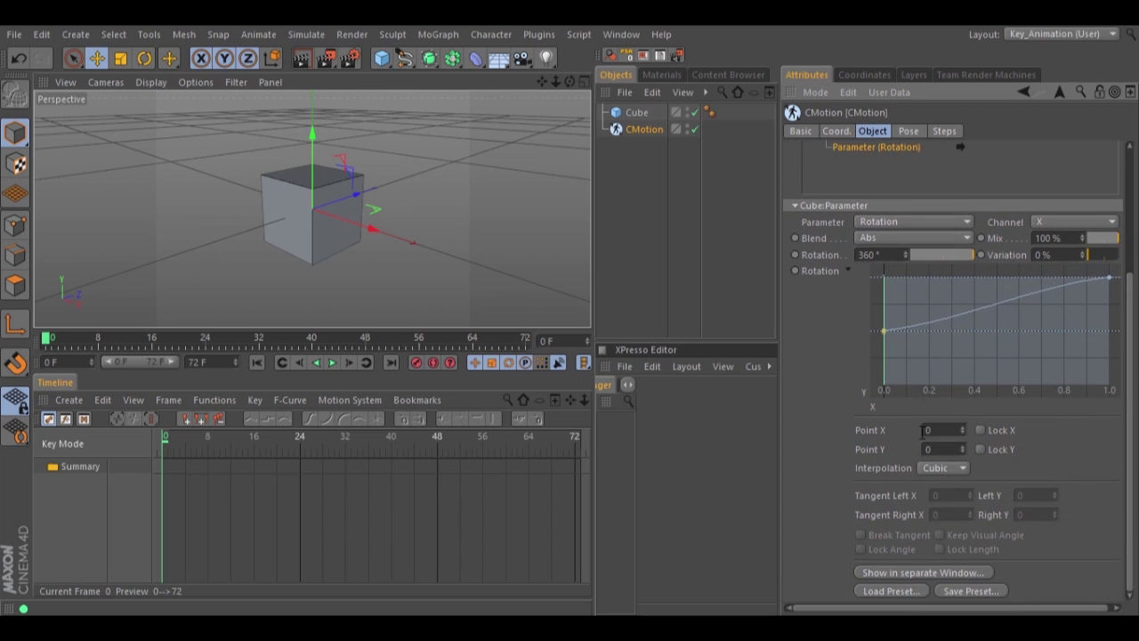
{"action": "left_click", "coordinate": [1110, 282]}
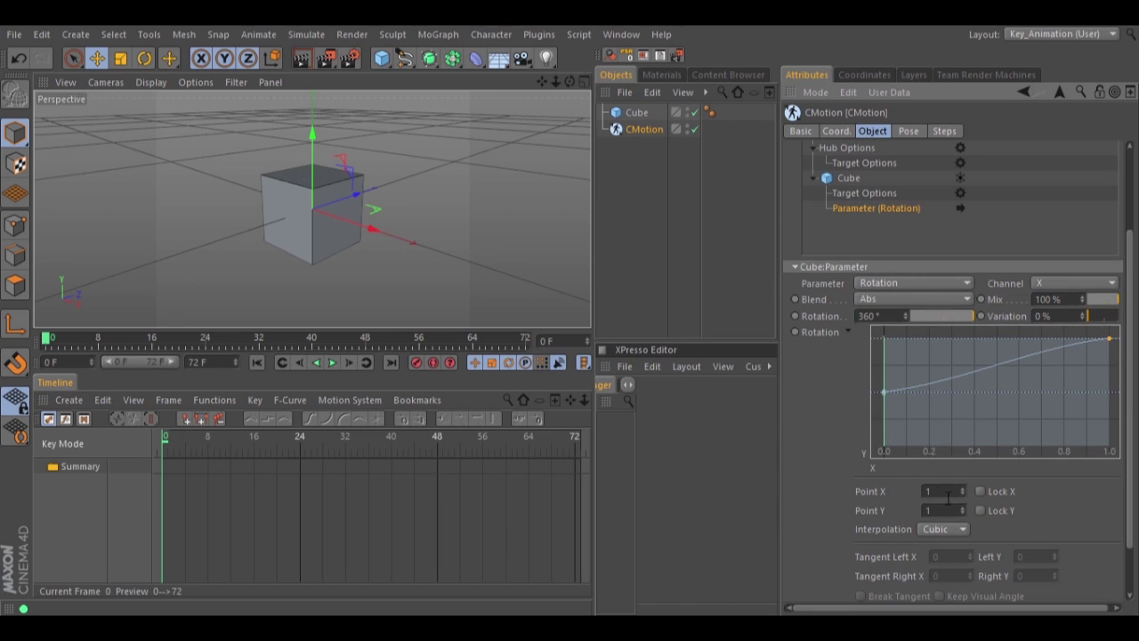
{"action": "left_click", "coordinate": [884, 391]}
{"action": "left_click", "coordinate": [957, 375]}
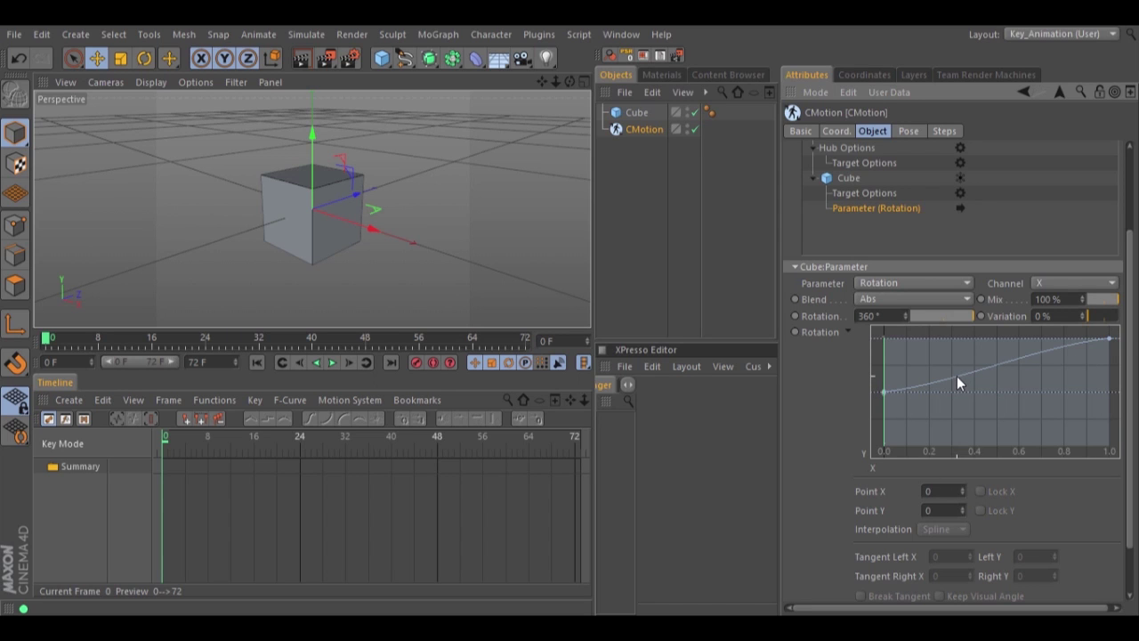
{"action": "left_click", "coordinate": [956, 379], "text": "ctrl"}
{"action": "left_click_drag", "start_coordinate": [956, 378], "coordinate": [953, 354]}
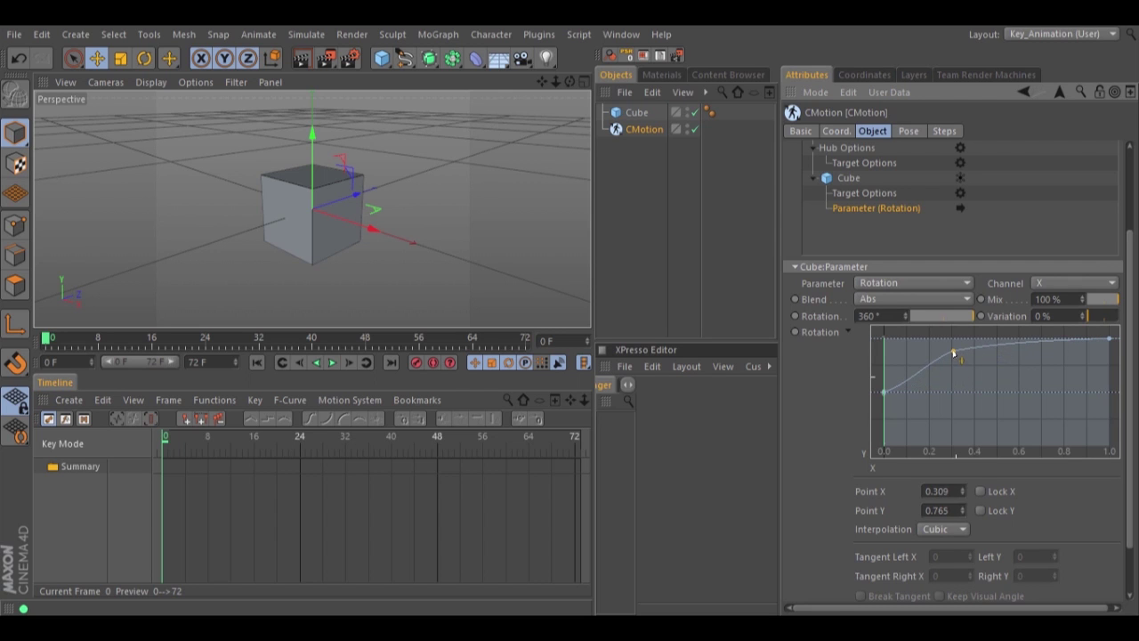
{"action": "left_click", "coordinate": [1005, 346], "text": "ctrl"}
{"action": "left_click_drag", "start_coordinate": [1005, 346], "coordinate": [1015, 392]}
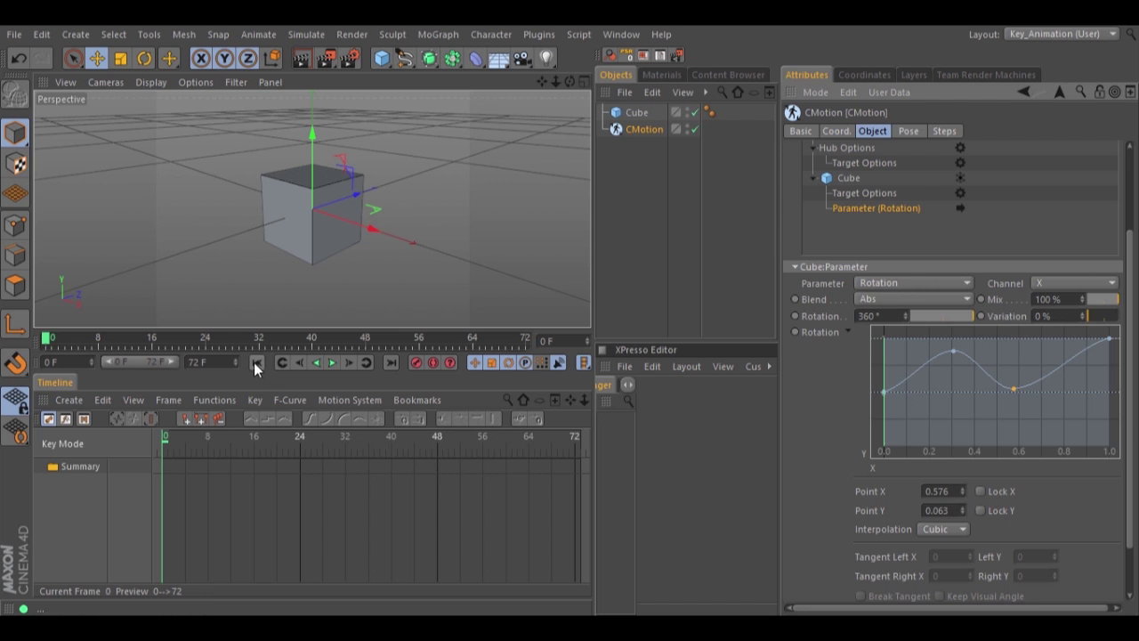
Play the animation to check the reshaped rotation curve and rewind to the start
{"action": "left_click", "coordinate": [332, 362]}
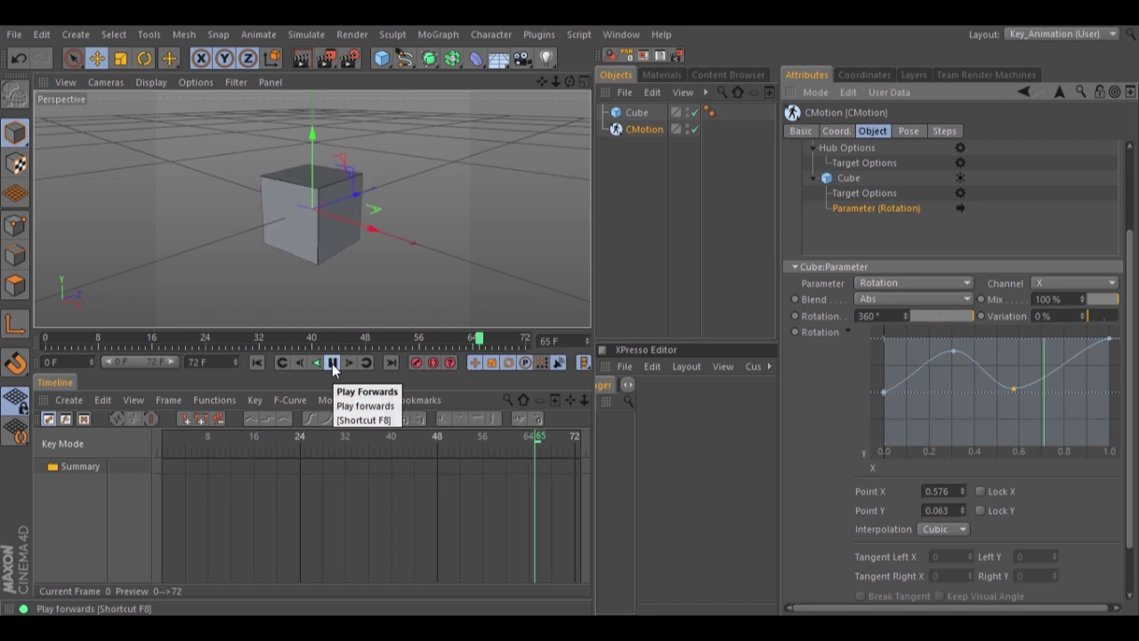
{"action": "left_click", "coordinate": [332, 364]}
{"action": "left_click", "coordinate": [258, 362]}
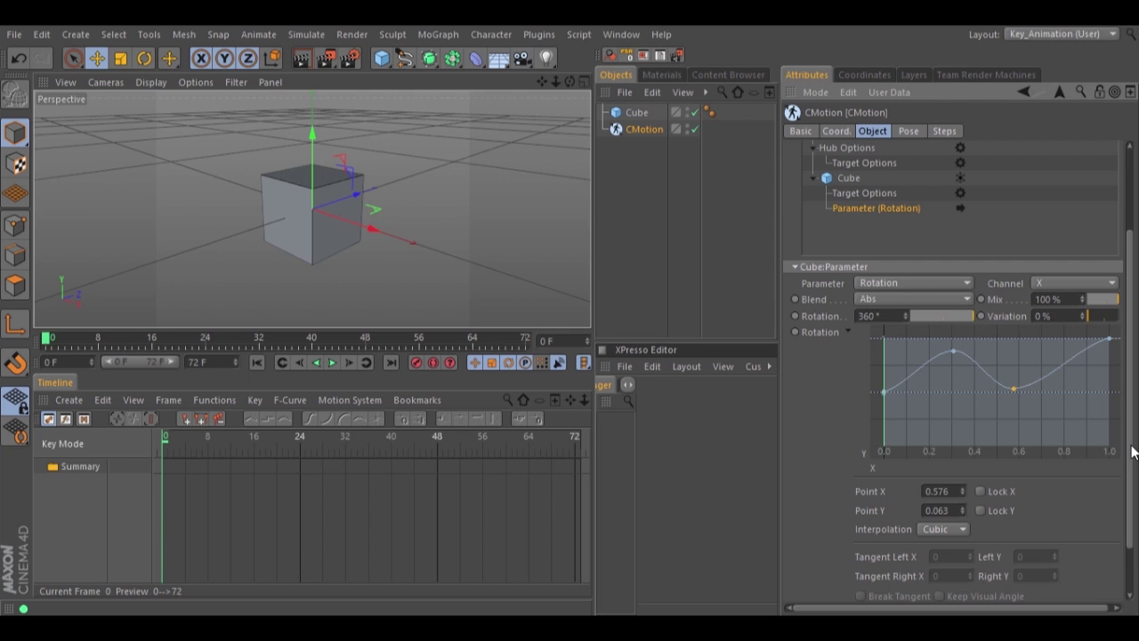
Collapse the curve settings, set the CMotion Time to 48 F and preview the slower rotation
{"action": "left_click", "coordinate": [848, 332]}
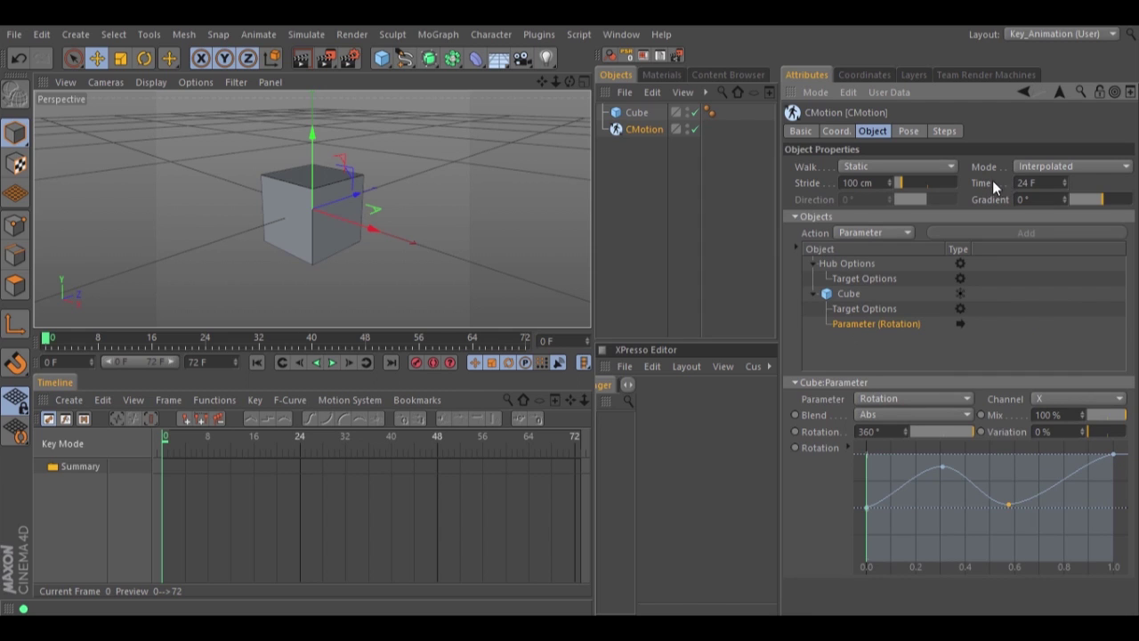
{"action": "double_click", "coordinate": [1033, 183]}
{"action": "type", "text": "48"}
{"action": "key", "text": "Return"}
{"action": "left_click", "coordinate": [331, 362]}
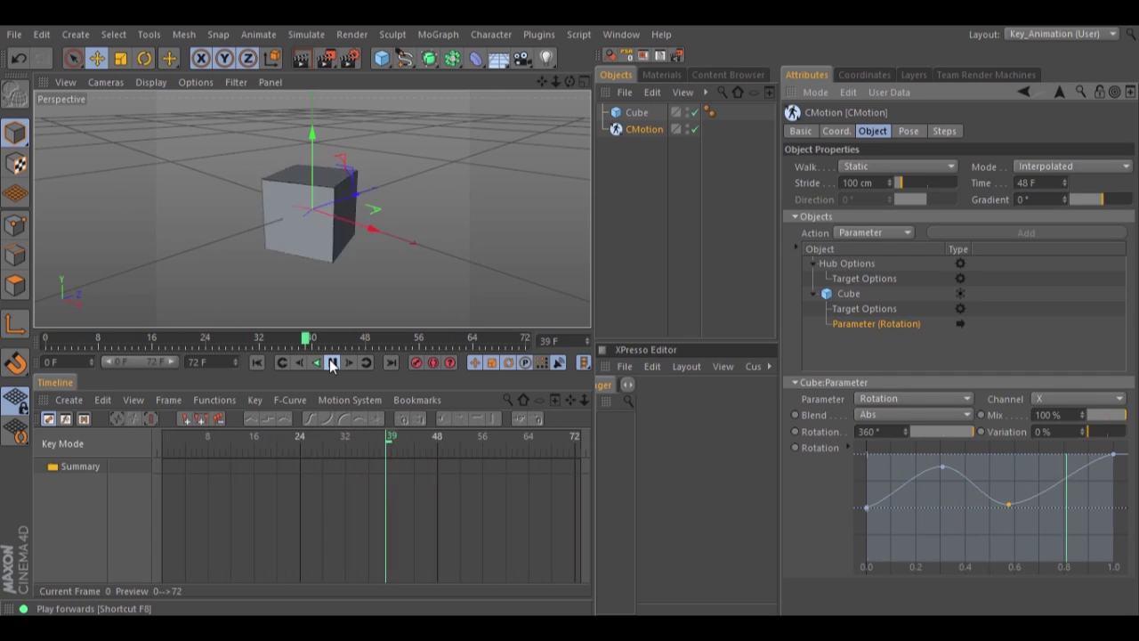
{"action": "left_click", "coordinate": [257, 362]}
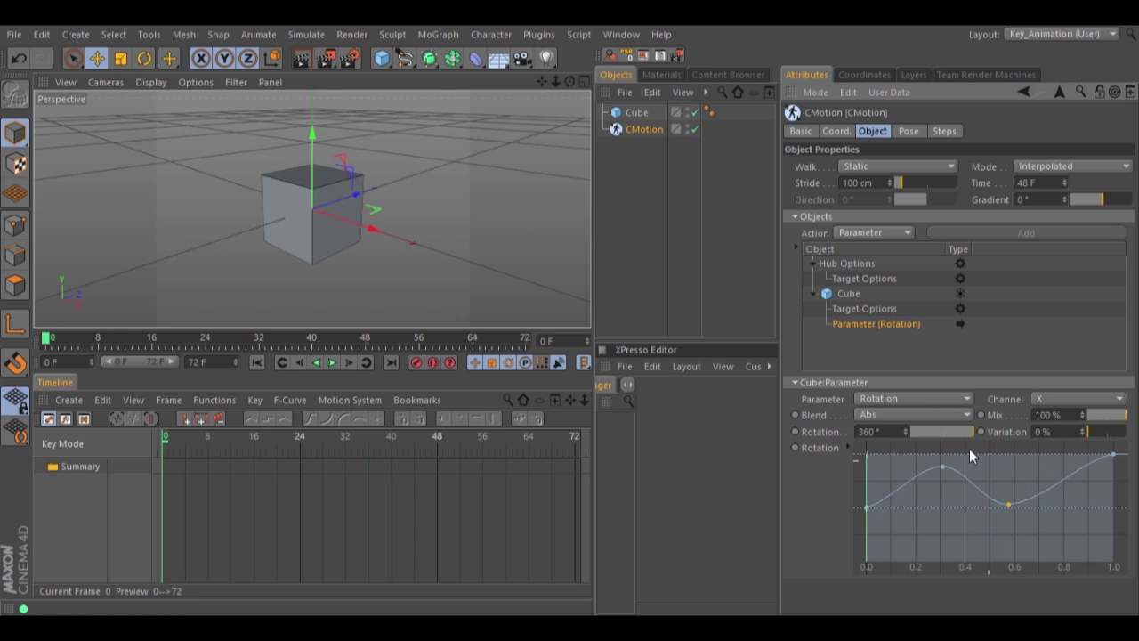
Switch the cube's animated parameter from Rotation to Size and preview the animation
{"action": "left_click", "coordinate": [962, 397]}
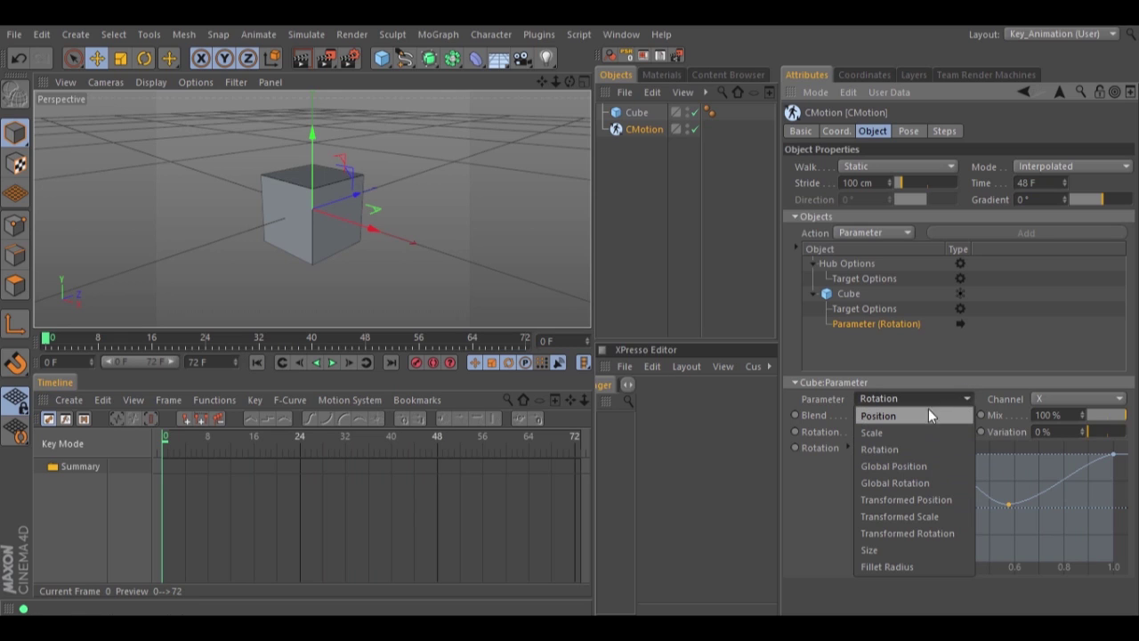
{"action": "left_click", "coordinate": [903, 550]}
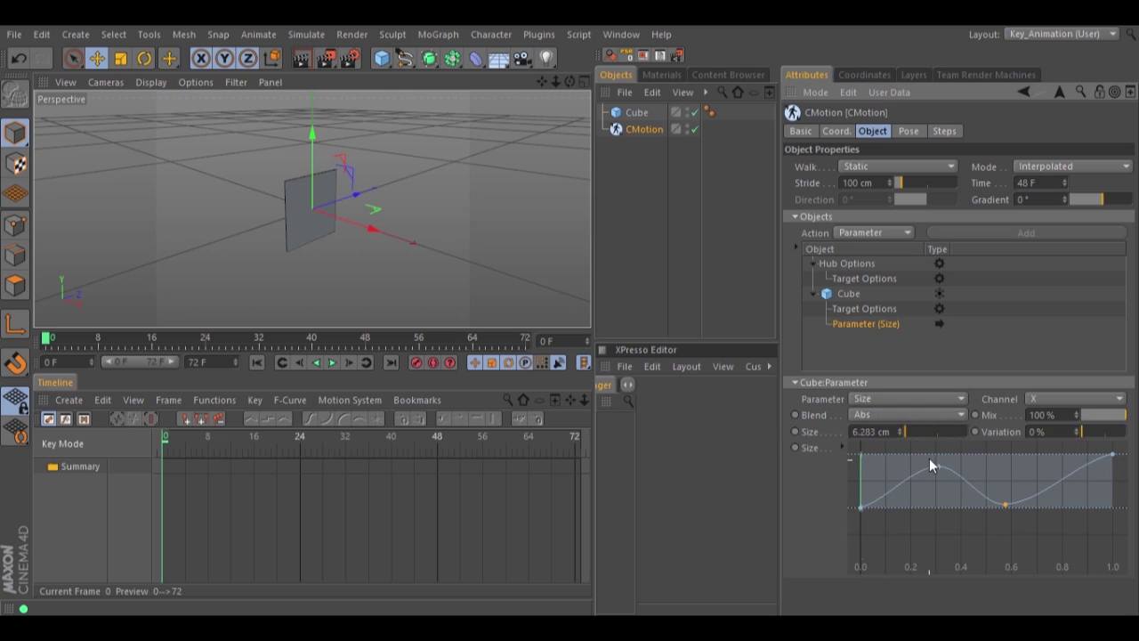
{"action": "left_click", "coordinate": [332, 362]}
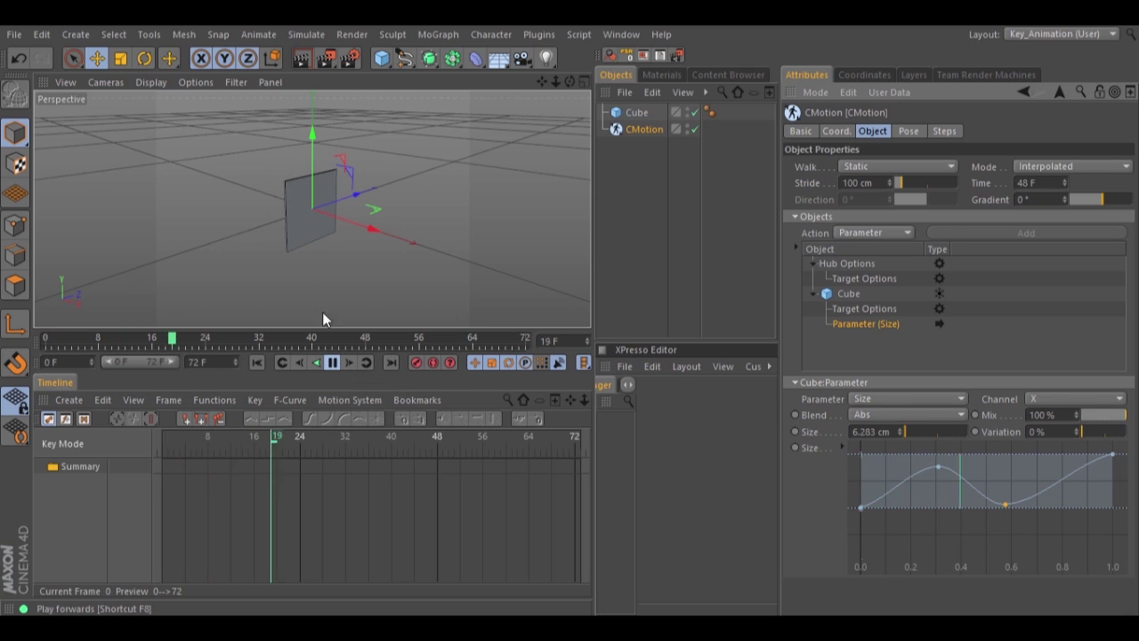
{"action": "left_click", "coordinate": [331, 362]}
{"action": "left_click", "coordinate": [257, 362]}
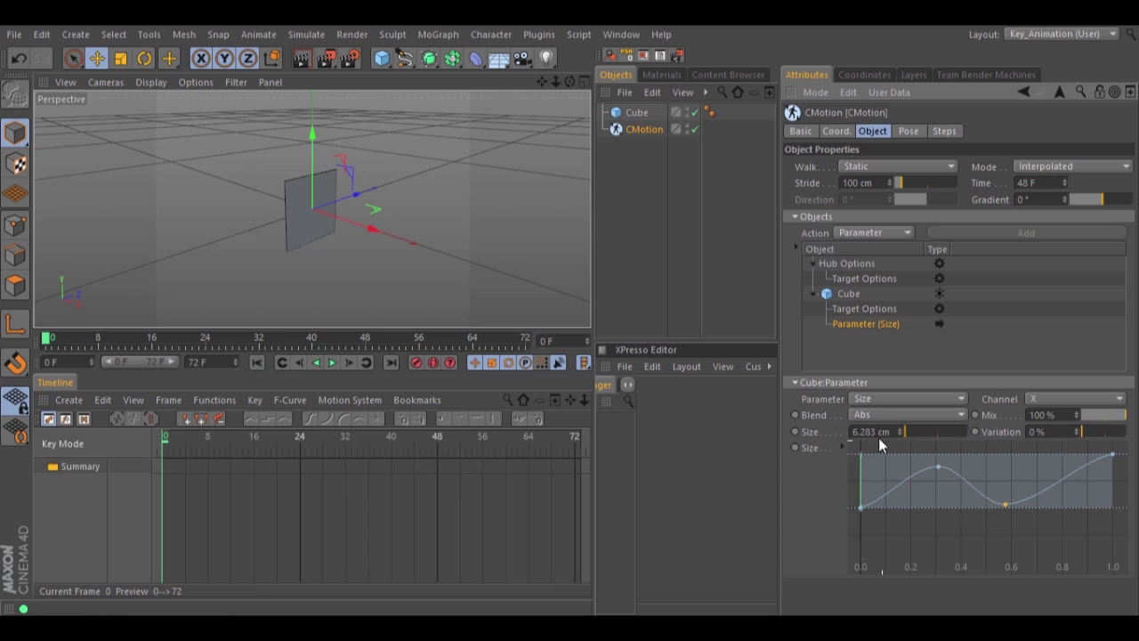
Raise the Size amount to 84 cm, preview the animation and rewind it
{"action": "left_click", "coordinate": [854, 431]}
{"action": "left_click_drag", "start_coordinate": [908, 432], "coordinate": [910, 432]}
{"action": "left_click", "coordinate": [331, 362]}
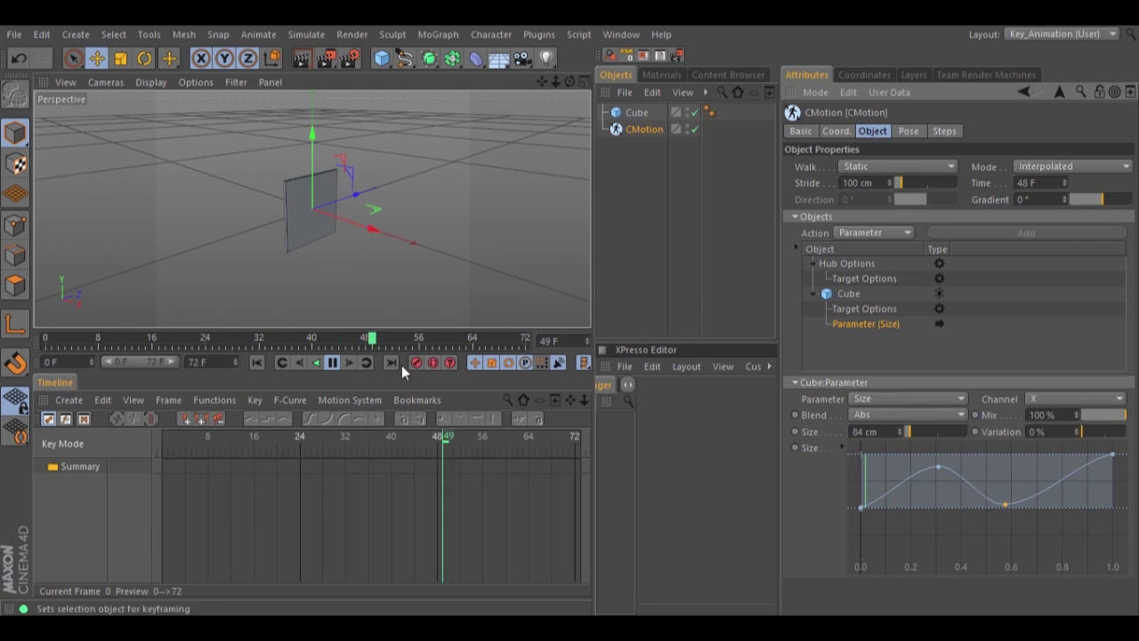
{"action": "left_click", "coordinate": [331, 361]}
{"action": "left_click", "coordinate": [257, 360]}
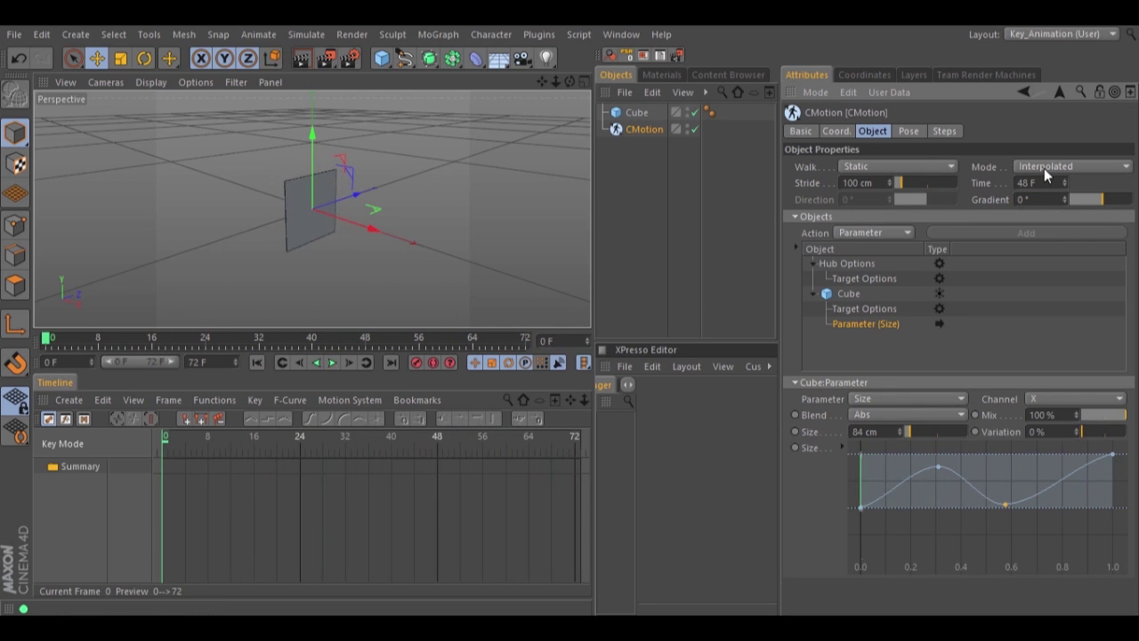
Set the CMotion Time to 24 F, preview the faster size animation and return to the first frame
{"action": "double_click", "coordinate": [1037, 182]}
{"action": "type", "text": "24"}
{"action": "left_click", "coordinate": [334, 362]}
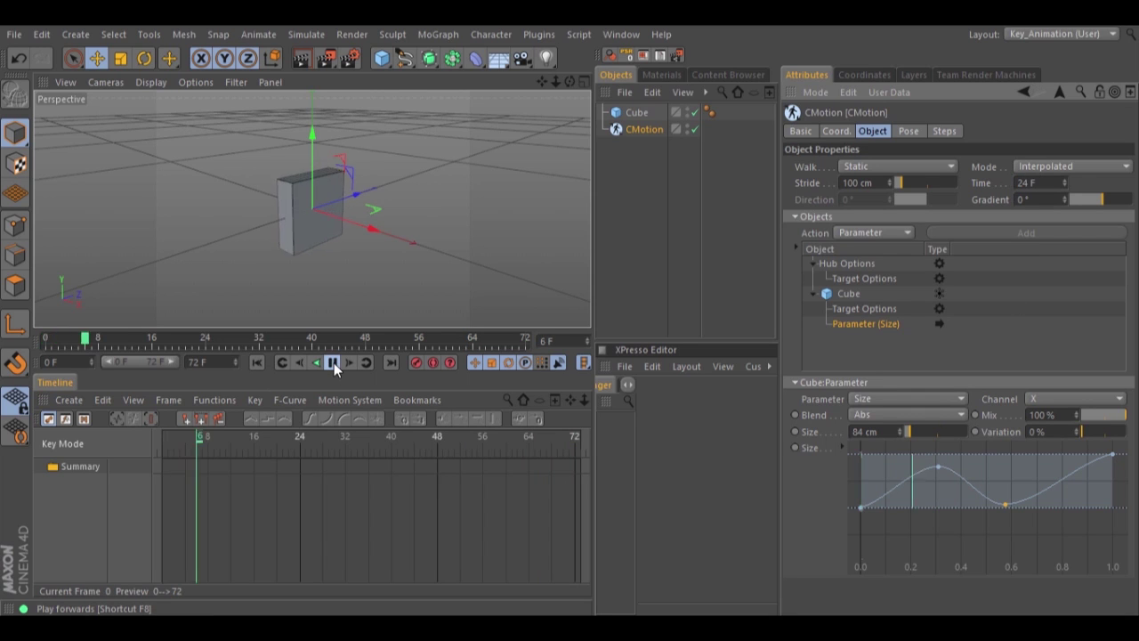
{"action": "left_click", "coordinate": [334, 362]}
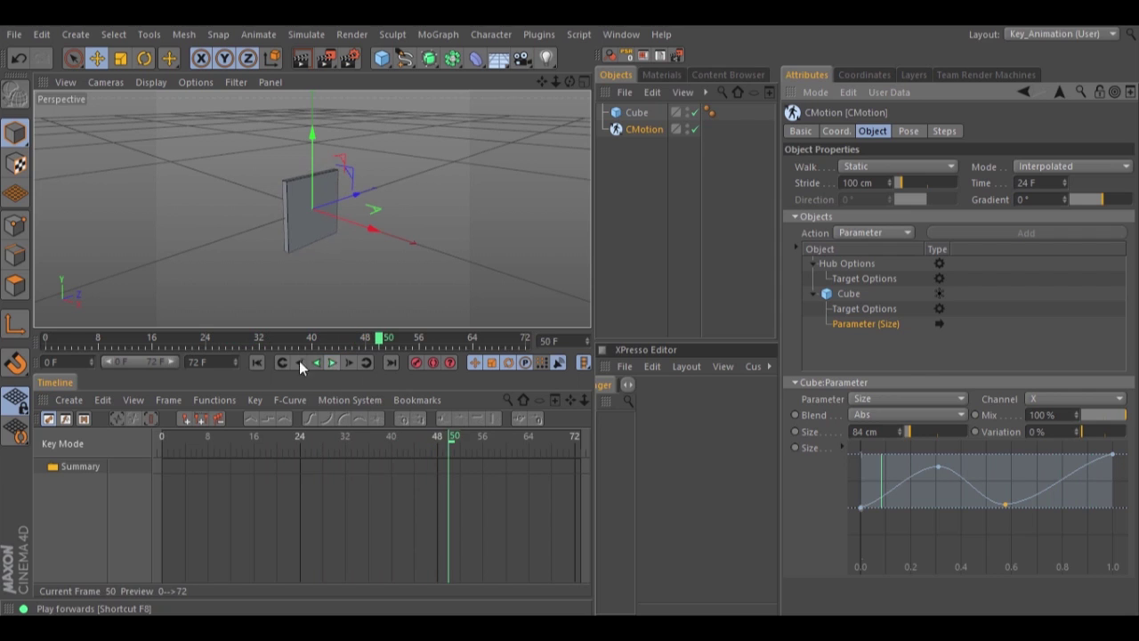
{"action": "left_click", "coordinate": [256, 362]}
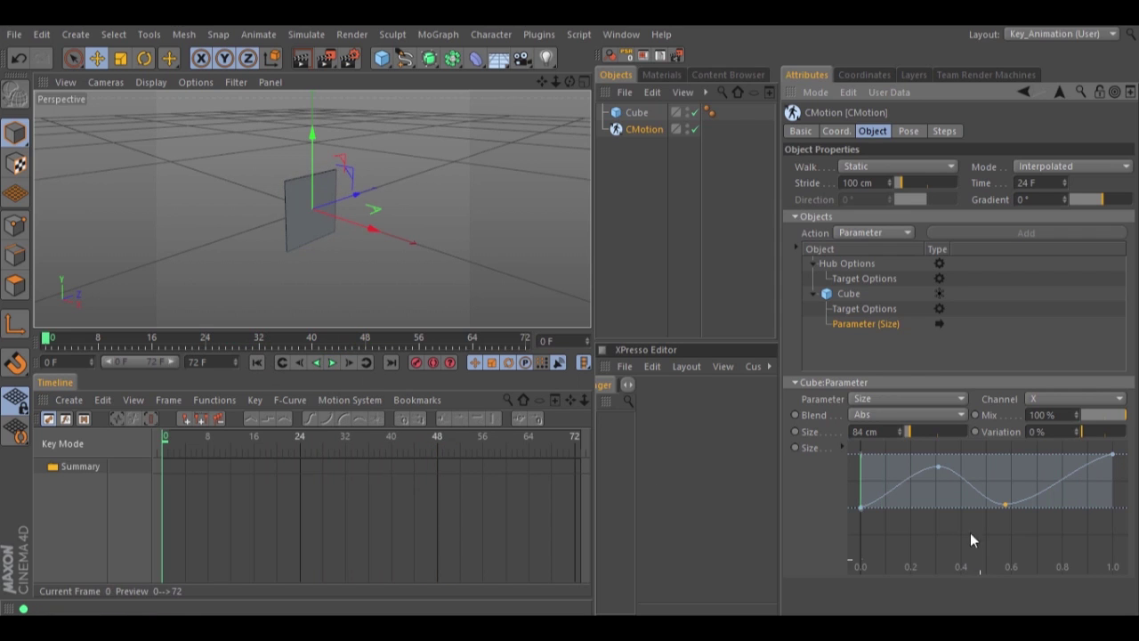
Apply the Sin spline preset to the cube's size curve, preview the animation and return to the first frame
{"action": "right_click", "coordinate": [931, 492]}
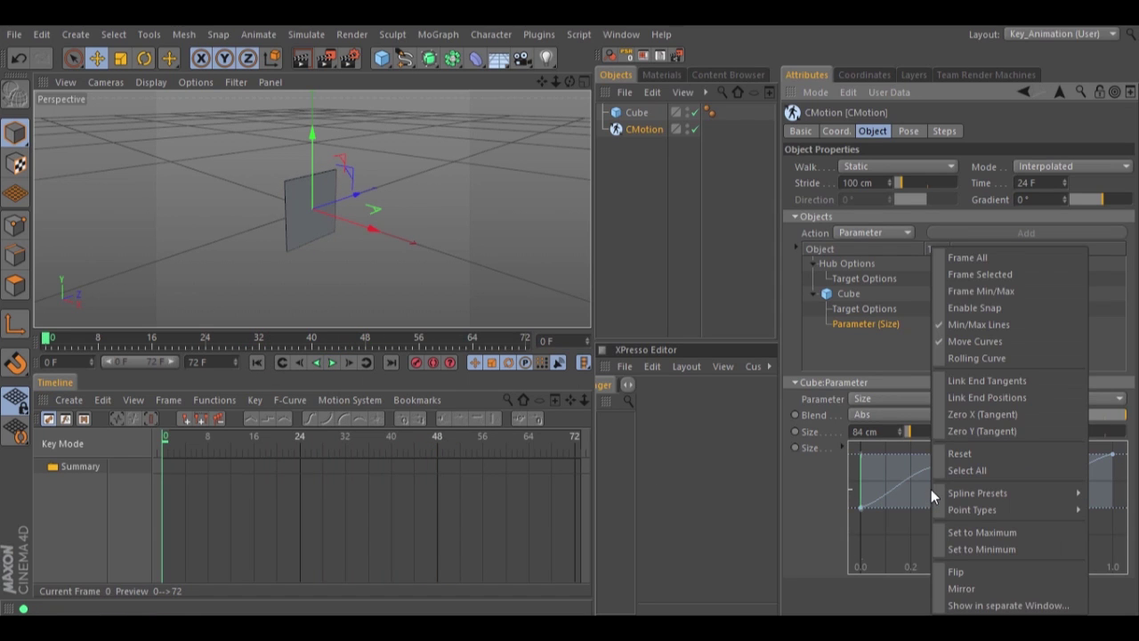
{"action": "mouse_move", "coordinate": [991, 491]}
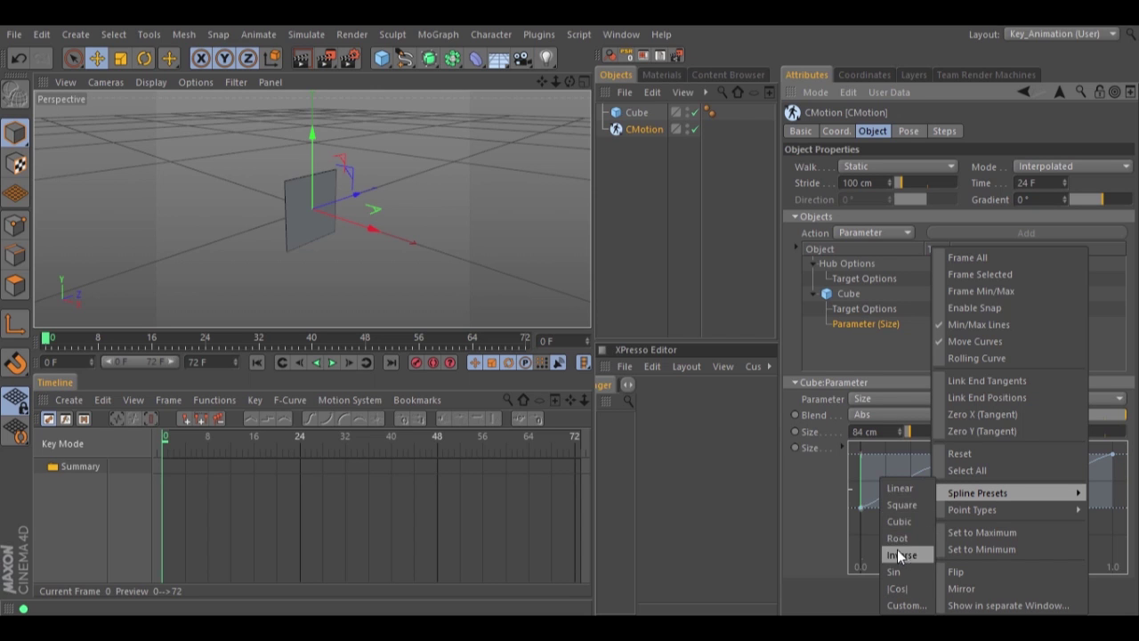
{"action": "left_click", "coordinate": [901, 572]}
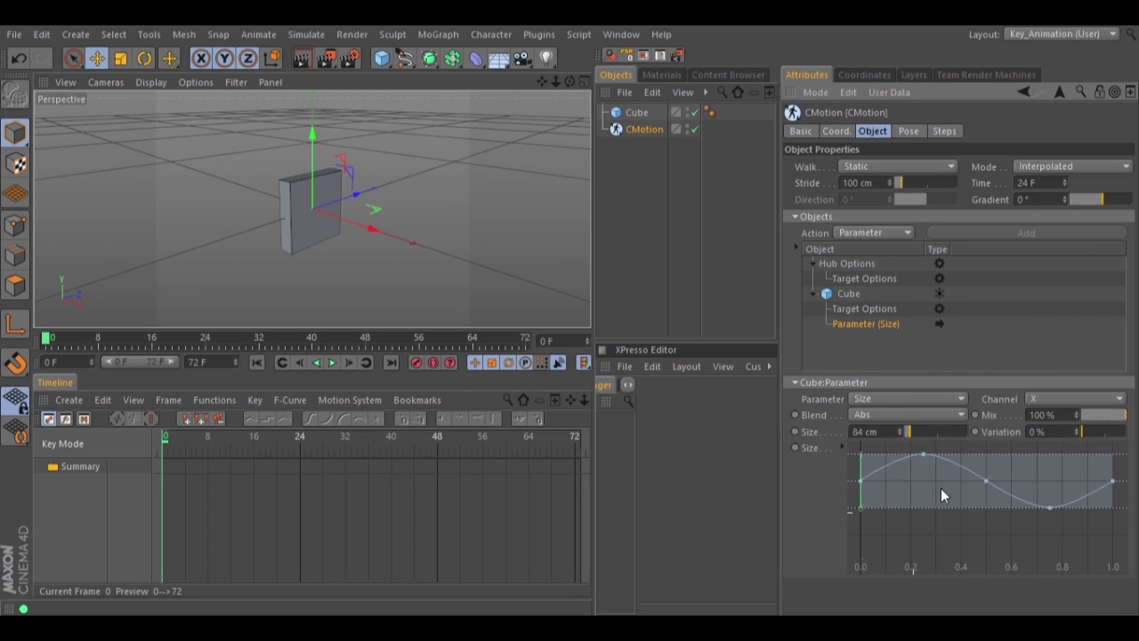
{"action": "left_click", "coordinate": [332, 365]}
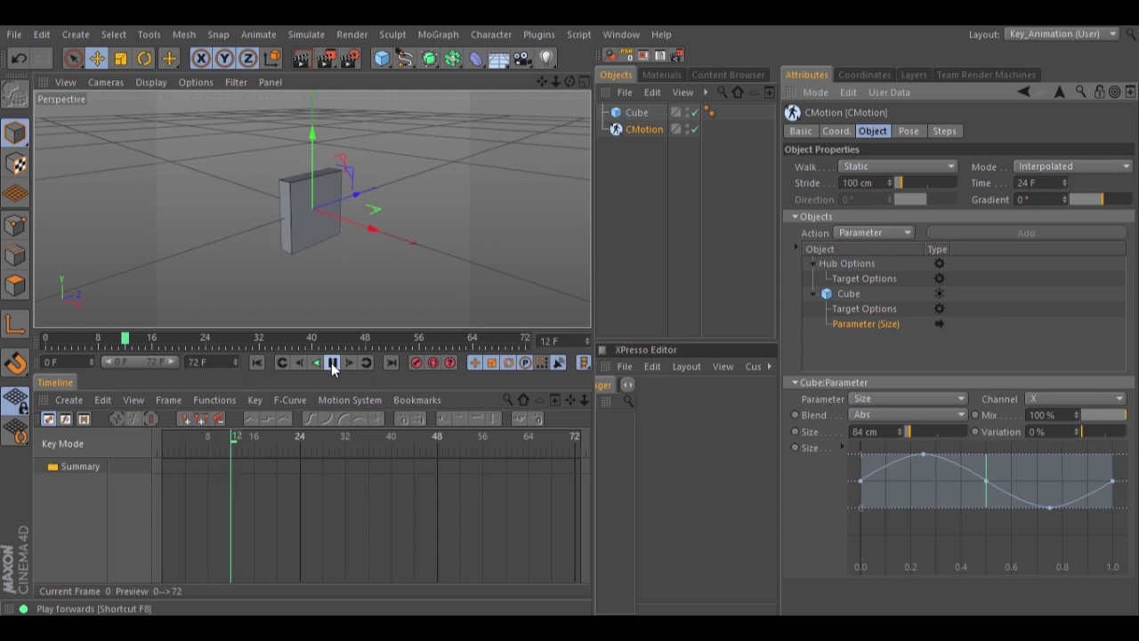
{"action": "left_click", "coordinate": [332, 365]}
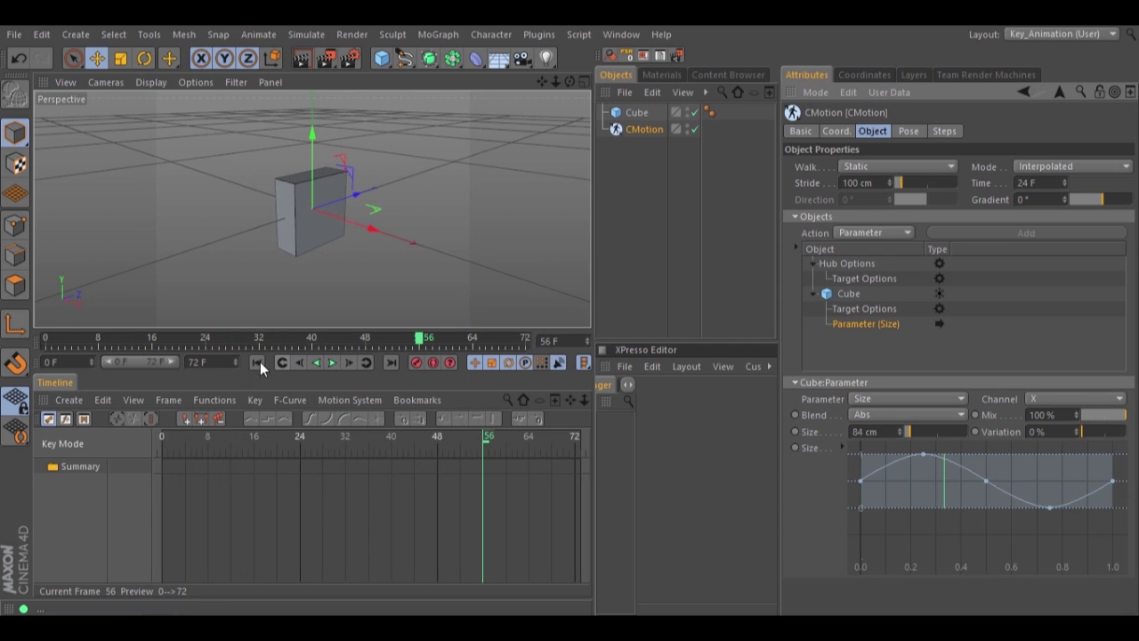
{"action": "left_click", "coordinate": [256, 361]}
Apply the Linear spline preset to the size curve, play the animation and rewind it
{"action": "right_click", "coordinate": [919, 481]}
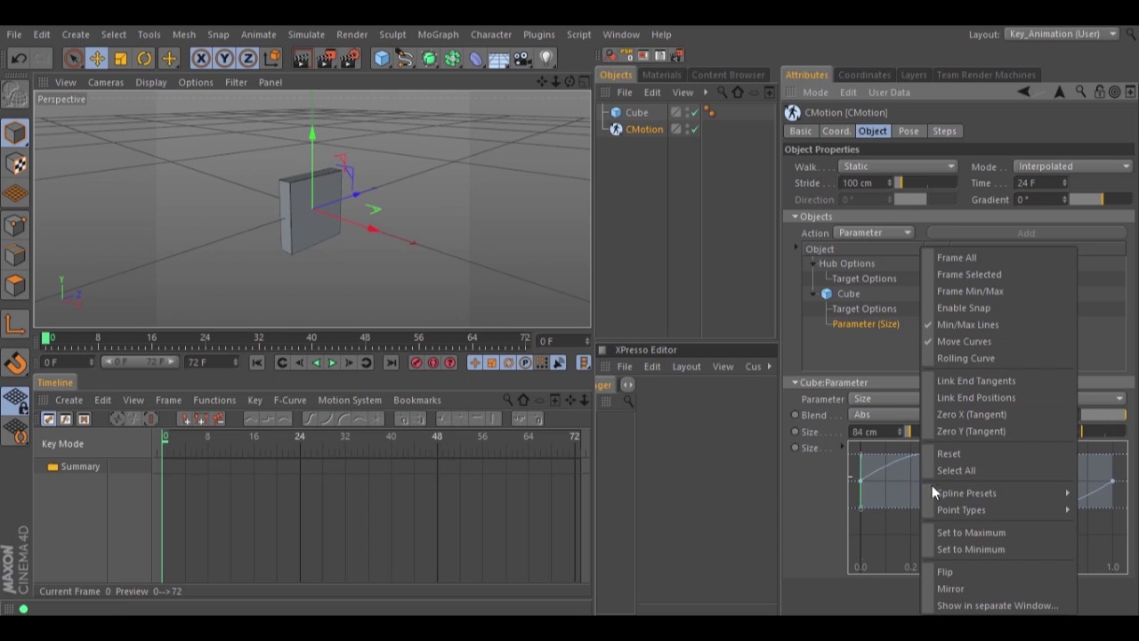
{"action": "mouse_move", "coordinate": [953, 493]}
{"action": "left_click", "coordinate": [1087, 488]}
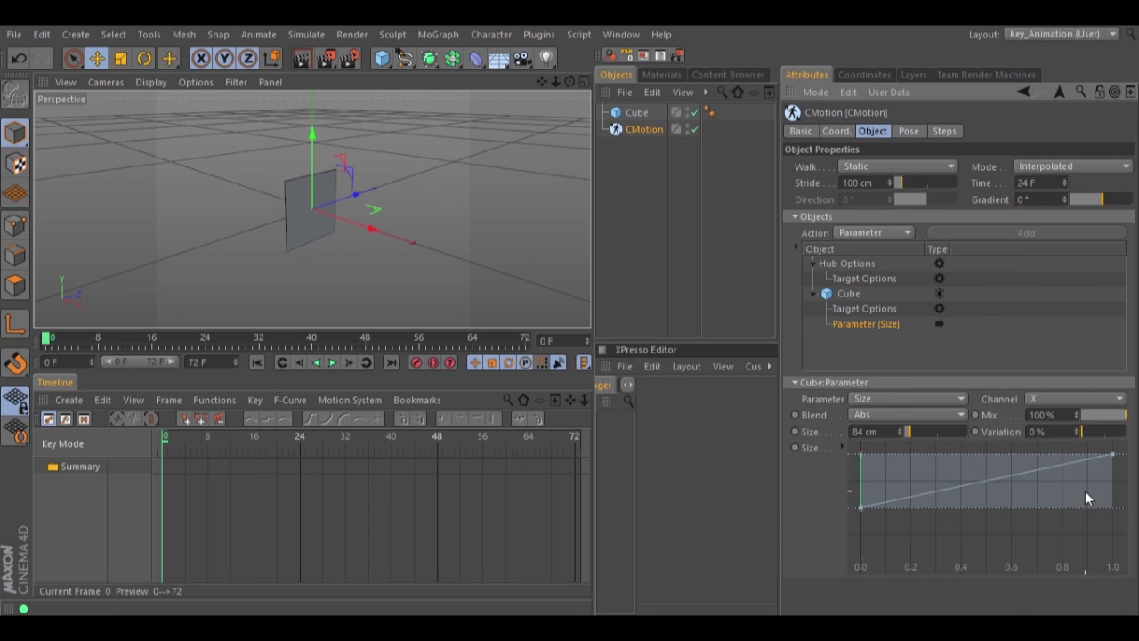
{"action": "left_click", "coordinate": [331, 362]}
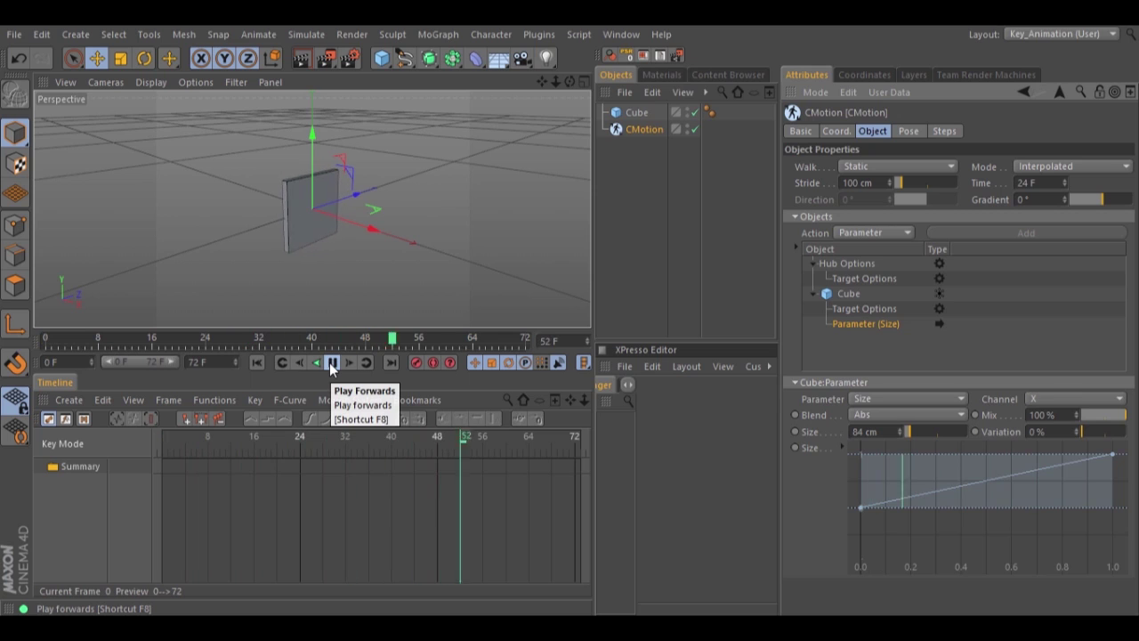
{"action": "left_click", "coordinate": [330, 363]}
{"action": "left_click", "coordinate": [256, 362]}
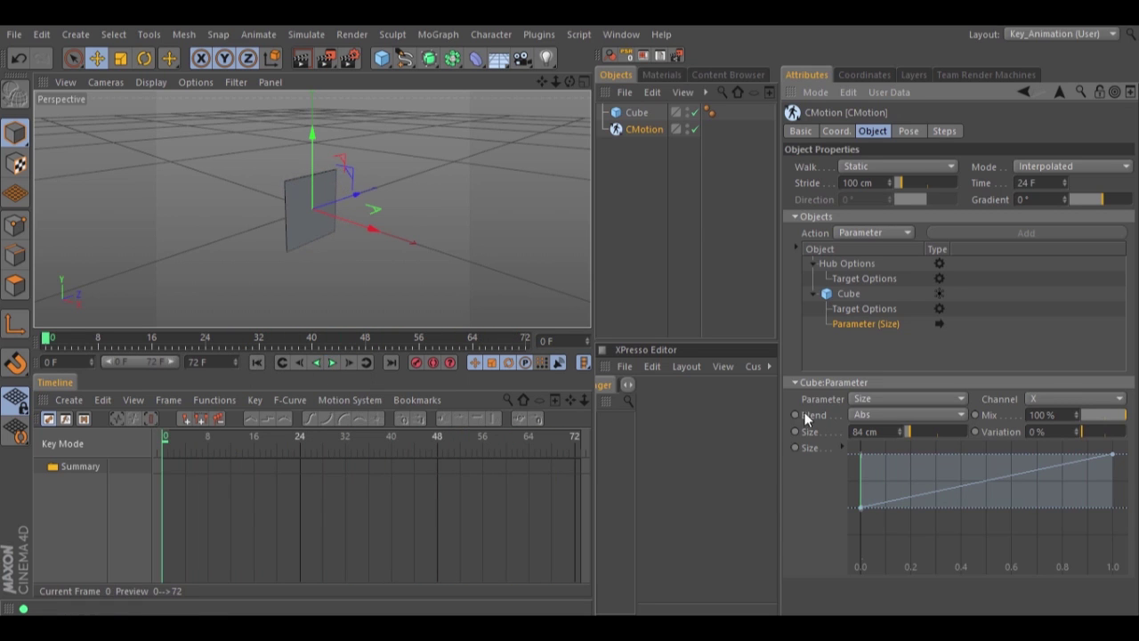
Briefly expand the size curve's settings and switch the cube's animated parameter to Scale
{"action": "left_click", "coordinate": [842, 447]}
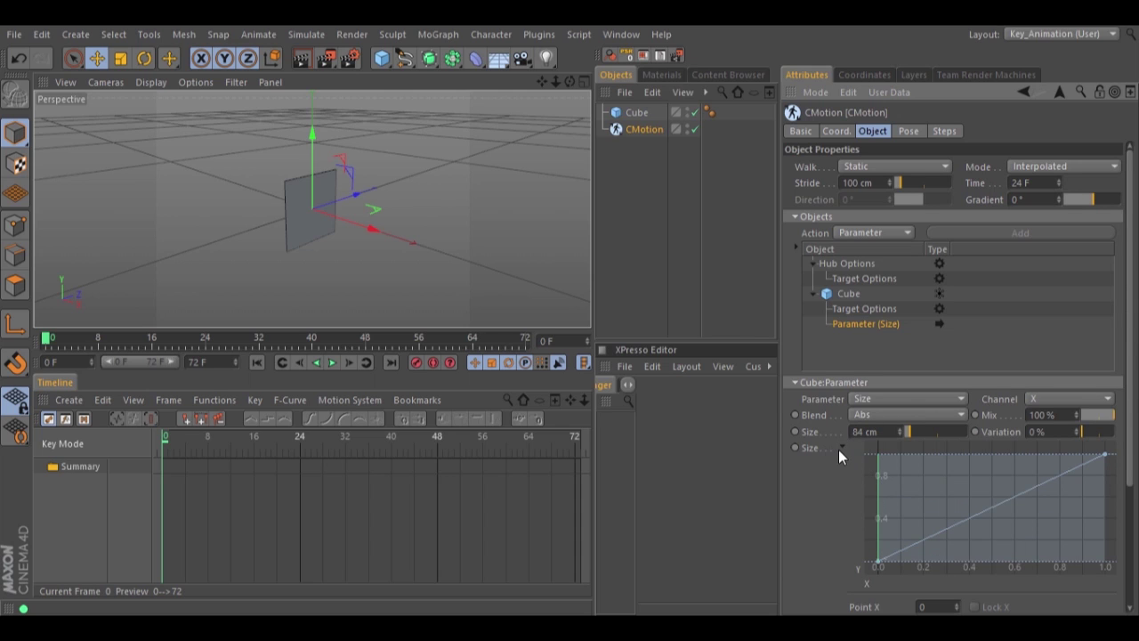
{"action": "left_click", "coordinate": [842, 447]}
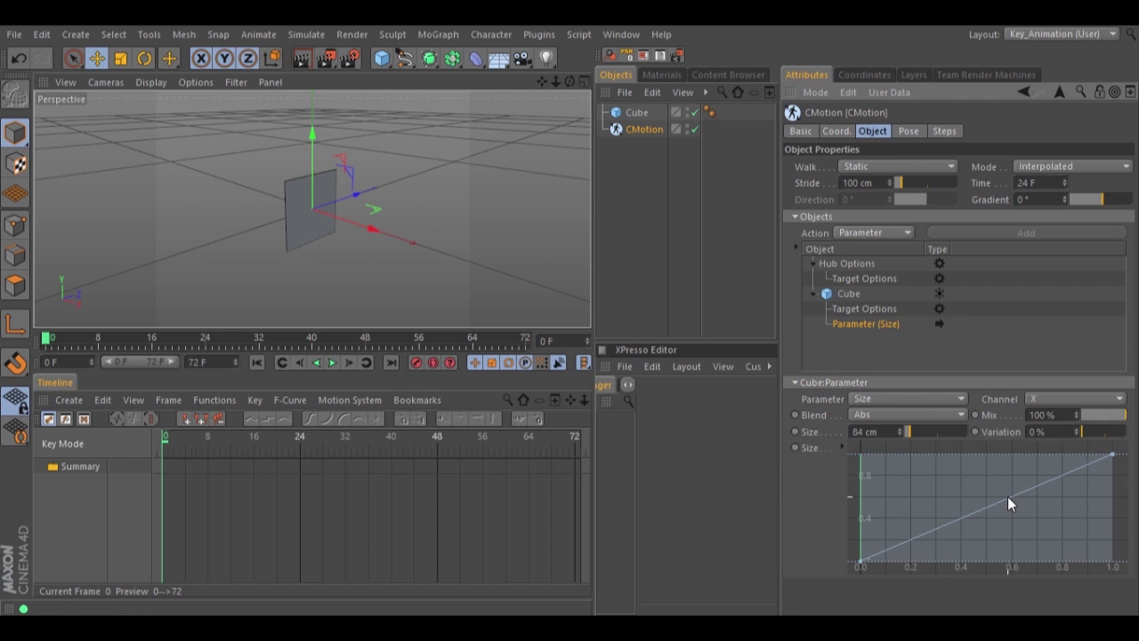
{"action": "left_click", "coordinate": [962, 400]}
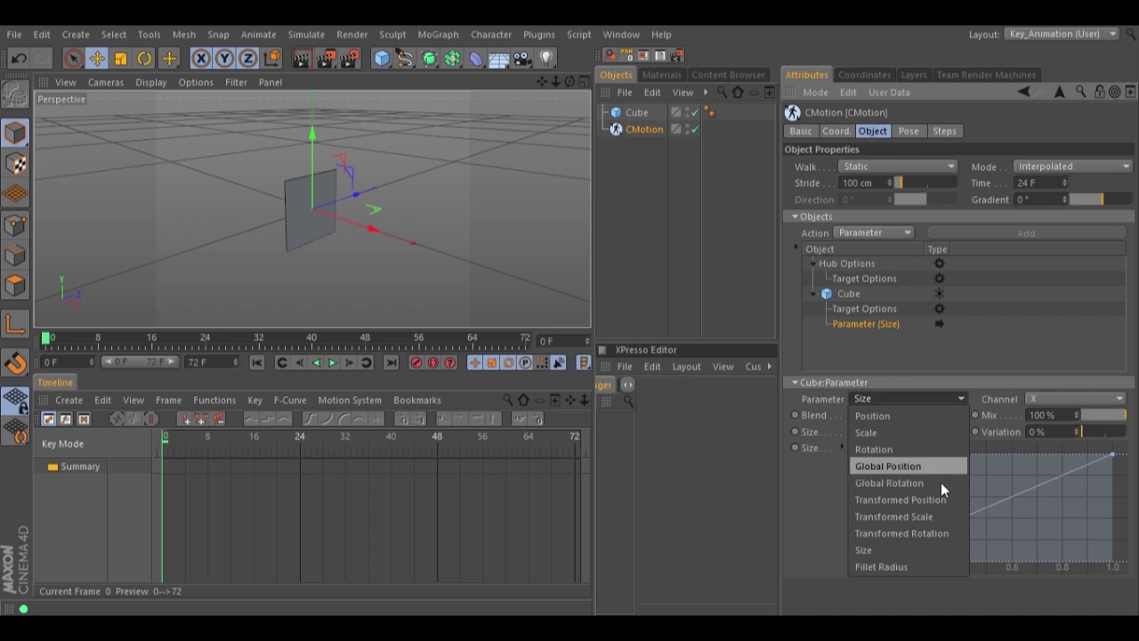
{"action": "left_click", "coordinate": [926, 433]}
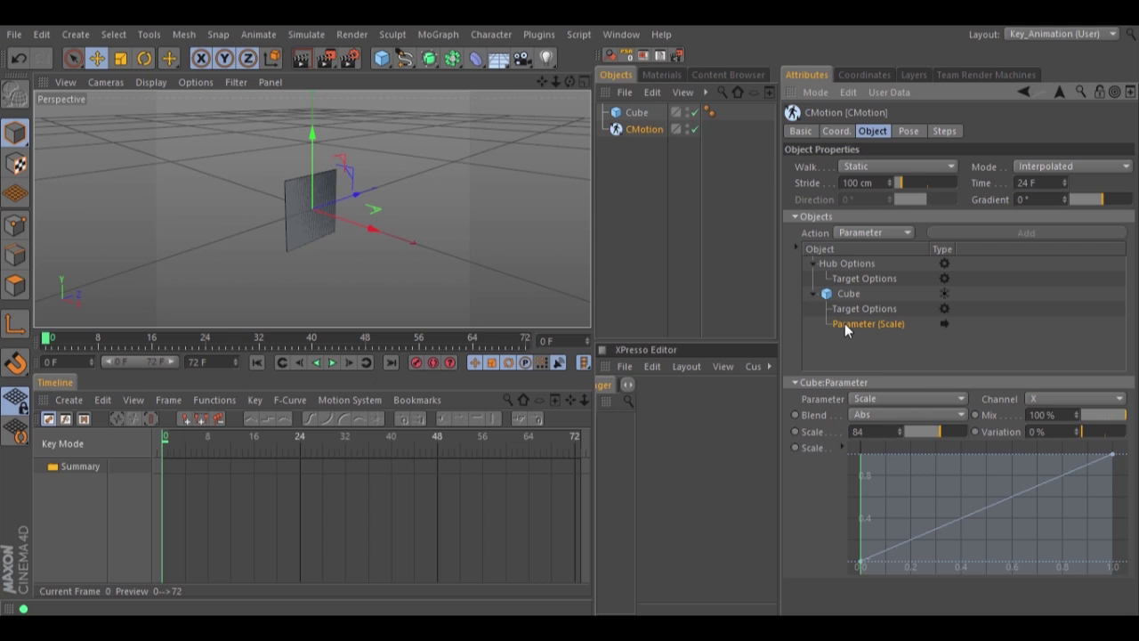
Compare the cube's coordinate scale values with its object size properties and reselect the CMotion object
{"action": "left_click", "coordinate": [638, 113]}
{"action": "left_click", "coordinate": [847, 131]}
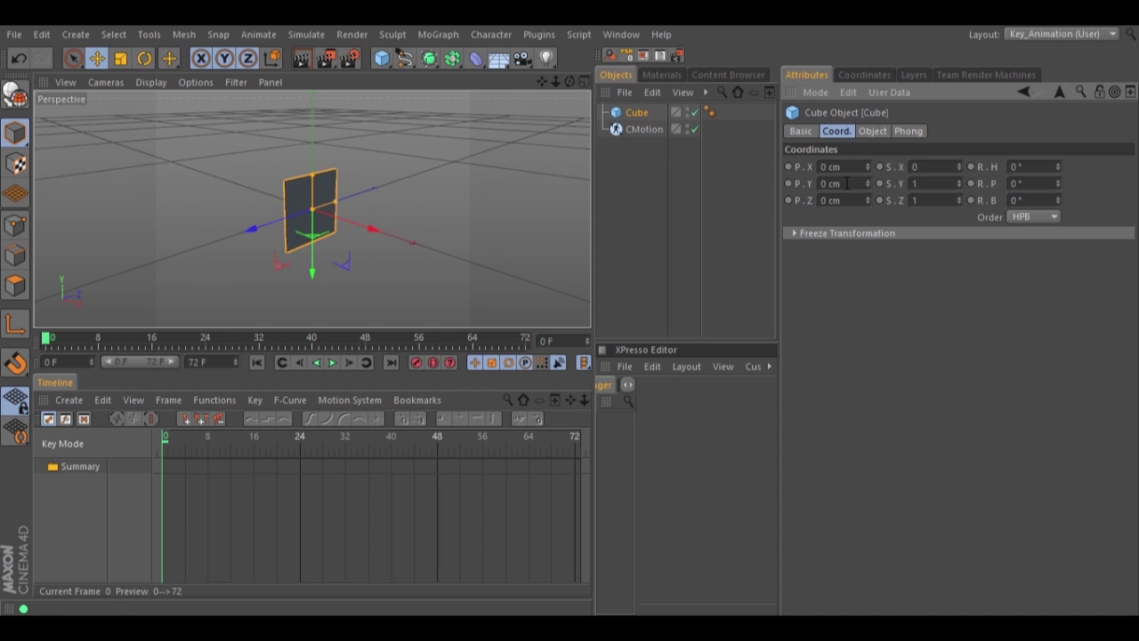
{"action": "left_click", "coordinate": [868, 131]}
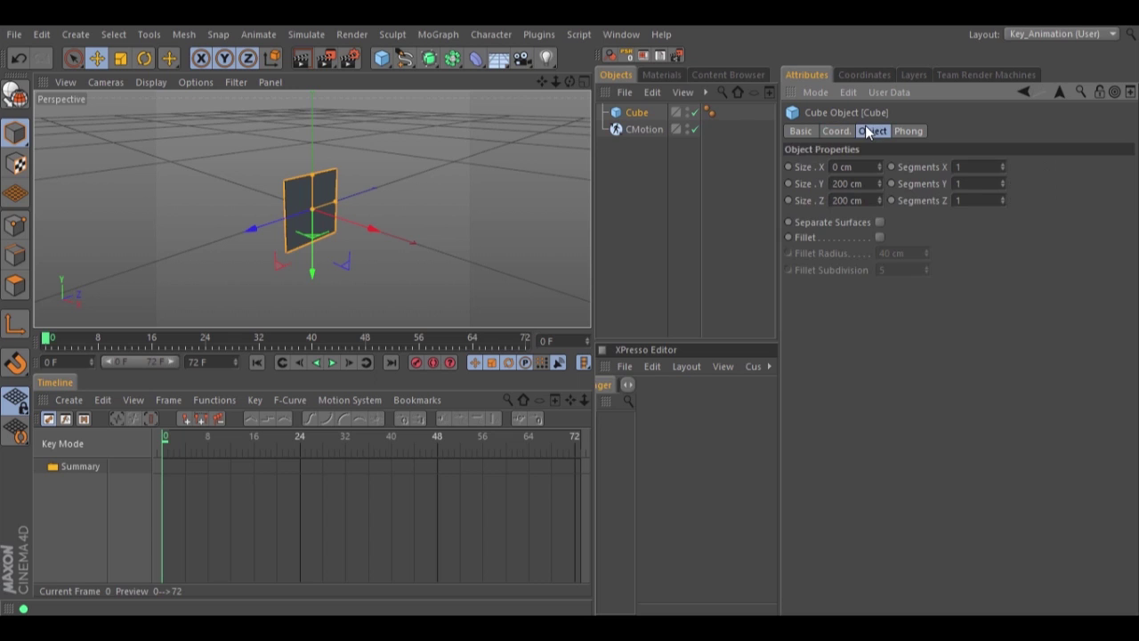
{"action": "left_click", "coordinate": [837, 133]}
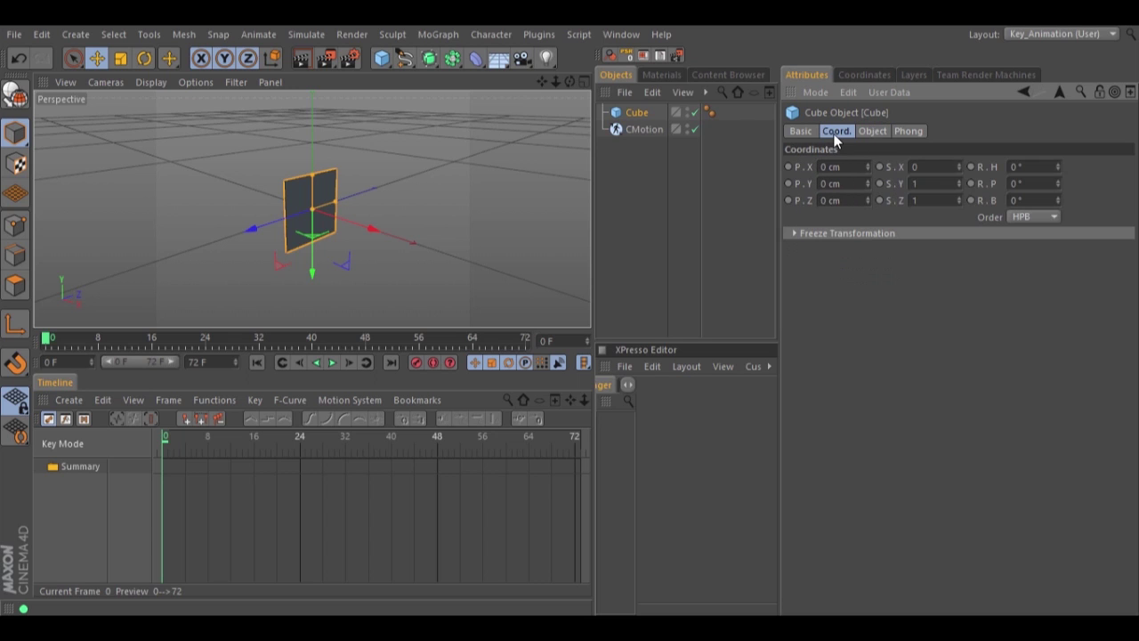
{"action": "left_click", "coordinate": [870, 132]}
{"action": "left_click", "coordinate": [837, 131]}
{"action": "left_click", "coordinate": [871, 131]}
{"action": "left_click", "coordinate": [641, 130]}
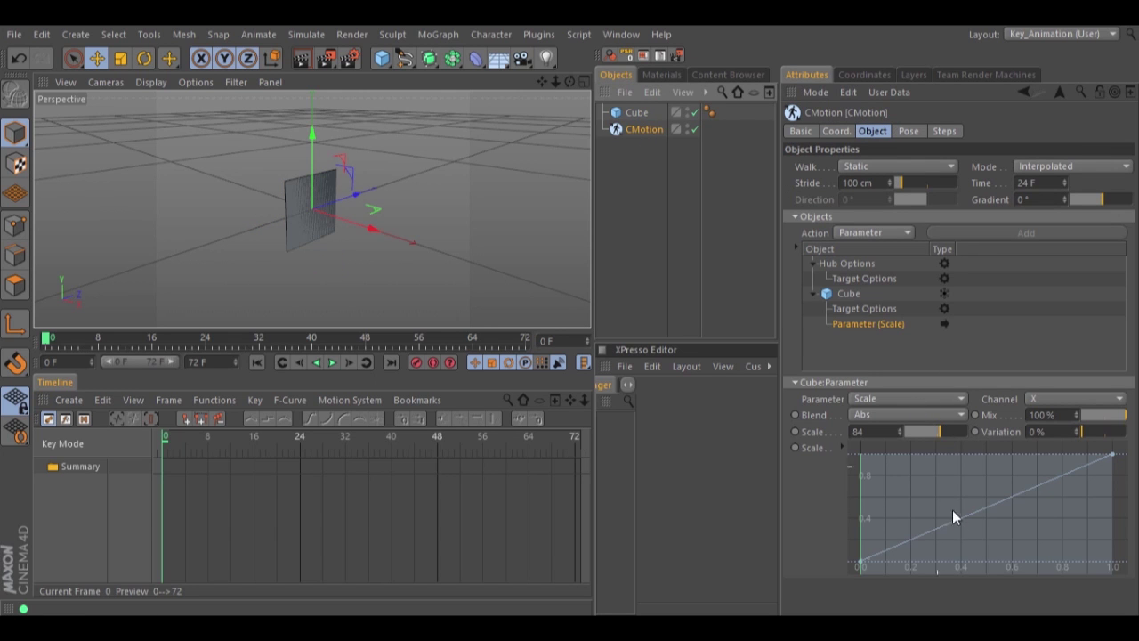
Add a point near the middle of the scale curve, set the Scale amount to 3 and preview the animation
{"action": "left_click_drag", "start_coordinate": [969, 514], "coordinate": [983, 521], "text": "ctrl"}
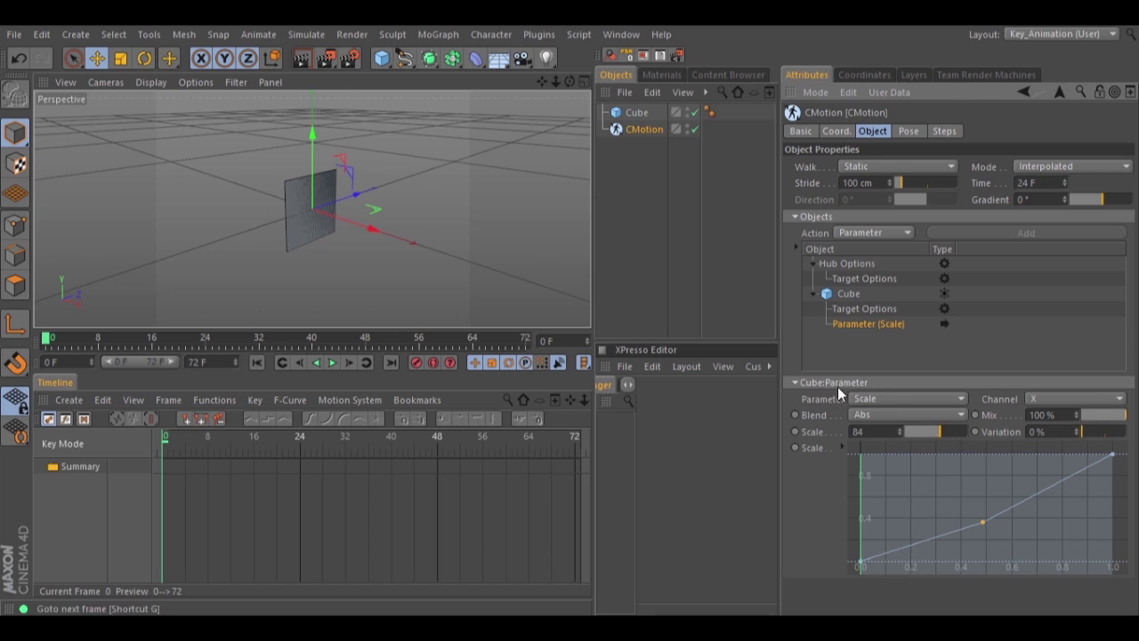
{"action": "double_click", "coordinate": [876, 434]}
{"action": "type", "text": "3"}
{"action": "key", "text": "Return"}
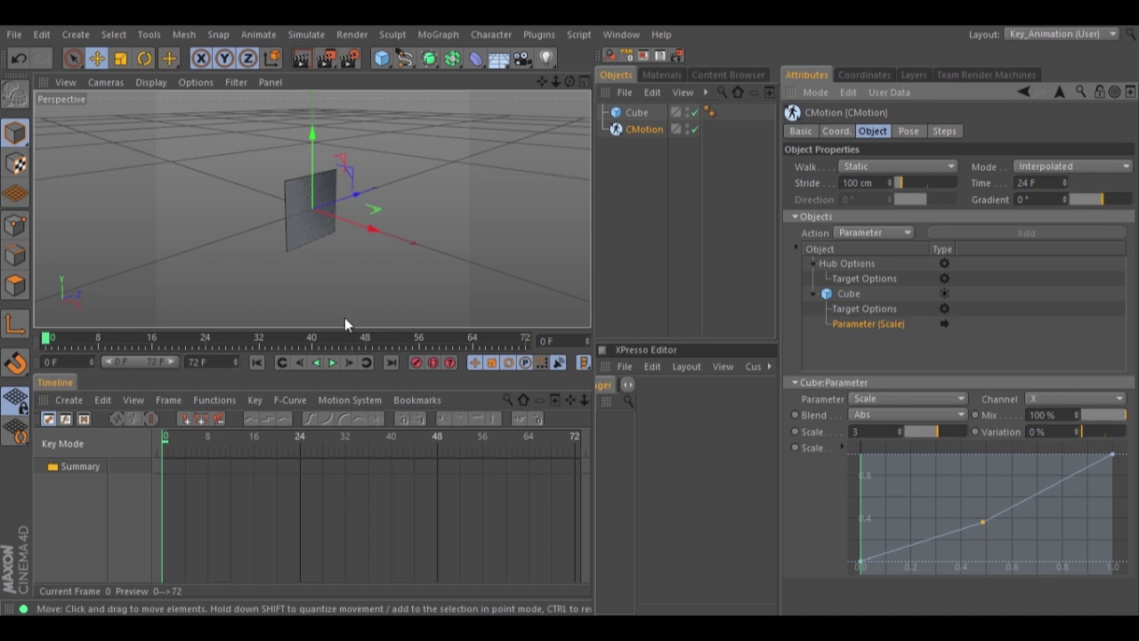
{"action": "left_click", "coordinate": [330, 363]}
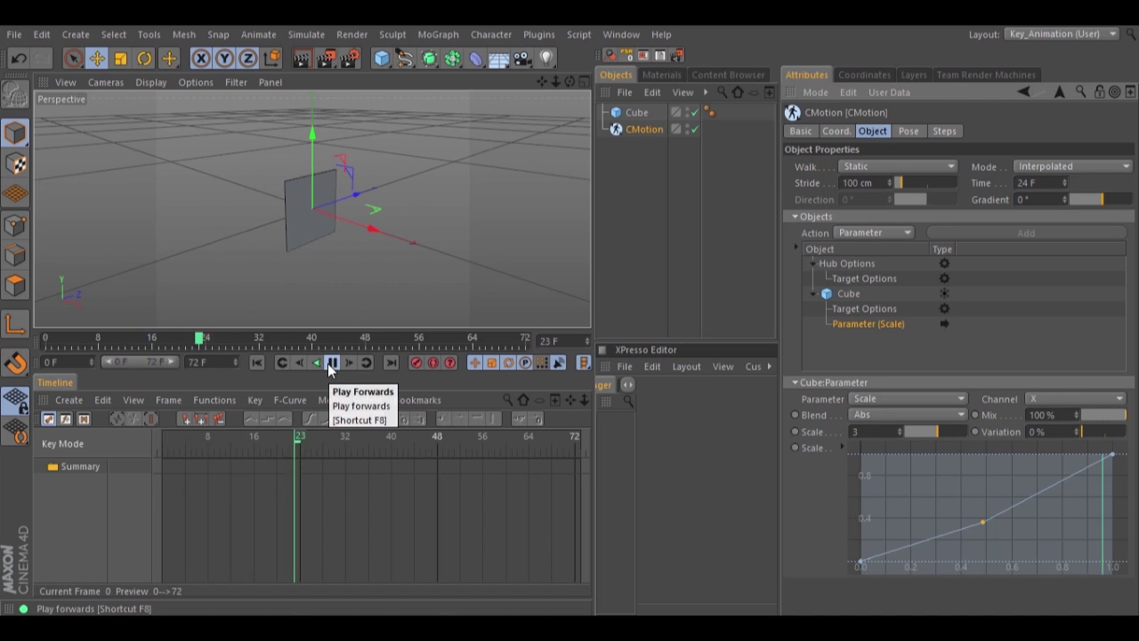
{"action": "left_click", "coordinate": [257, 362]}
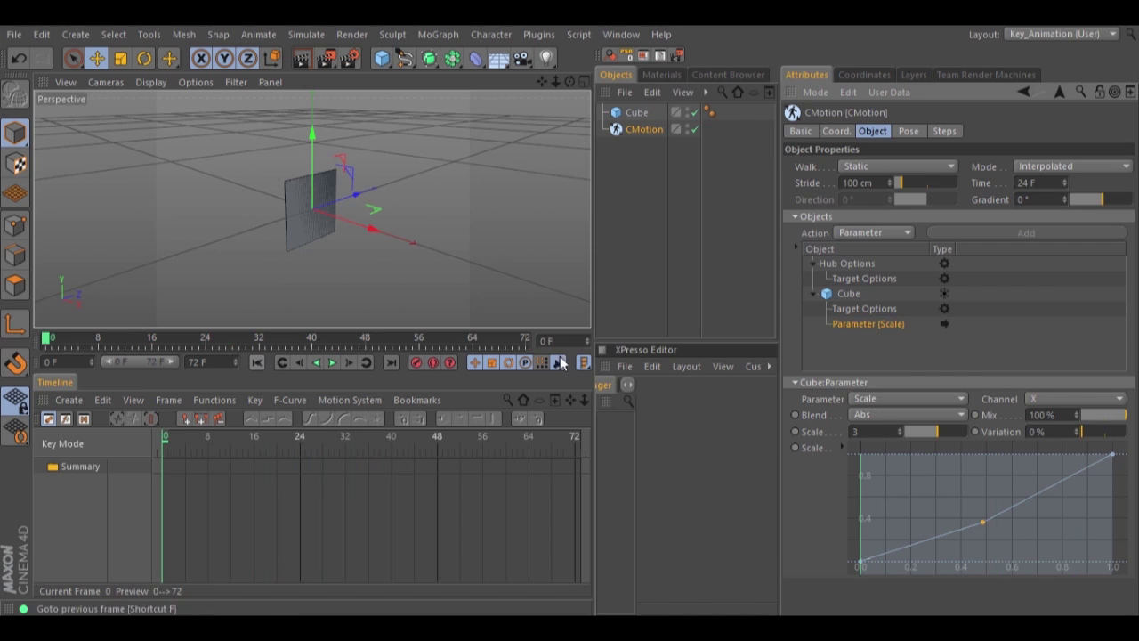
Change the Scale parameter's channel to Y, preview the animation and return to the first frame
{"action": "left_click", "coordinate": [1063, 398]}
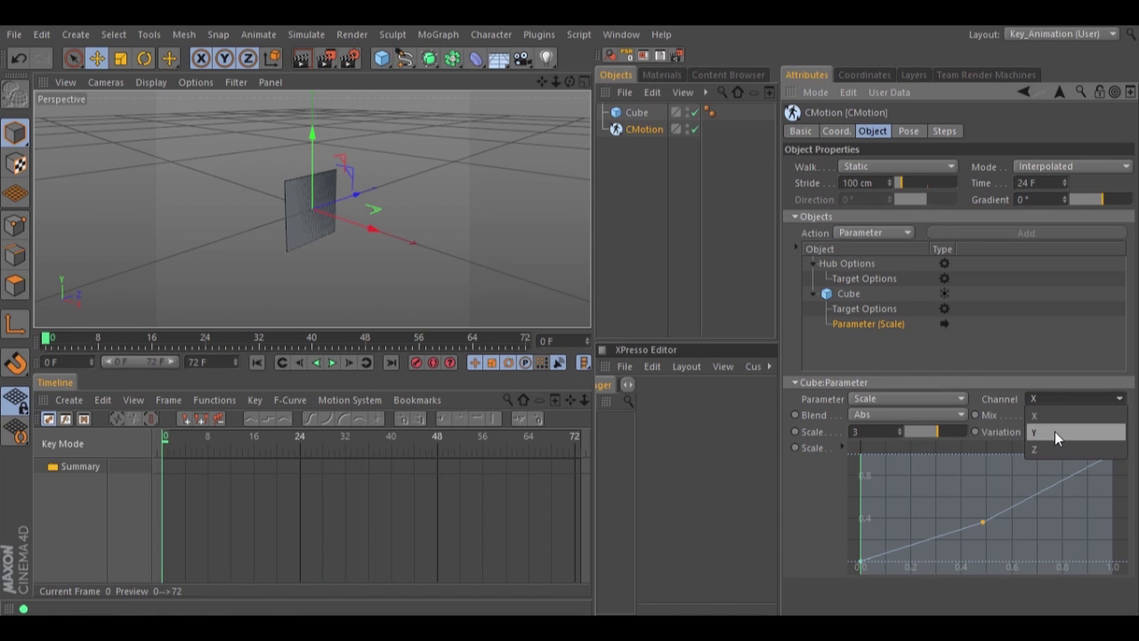
{"action": "left_click", "coordinate": [1055, 430]}
{"action": "left_click", "coordinate": [332, 363]}
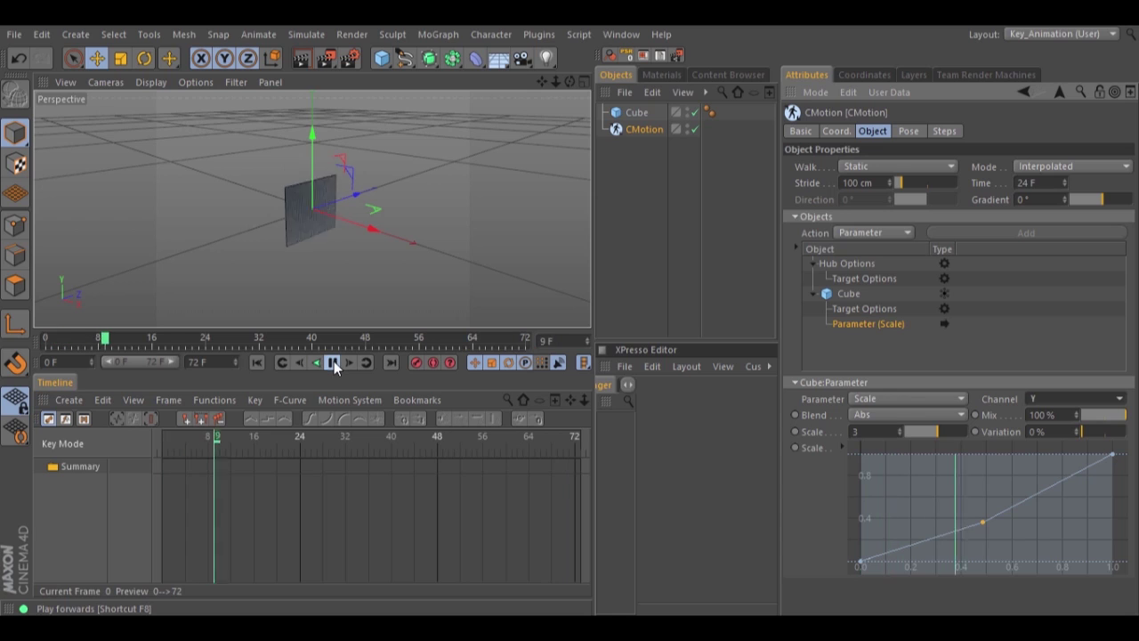
{"action": "left_click", "coordinate": [257, 362]}
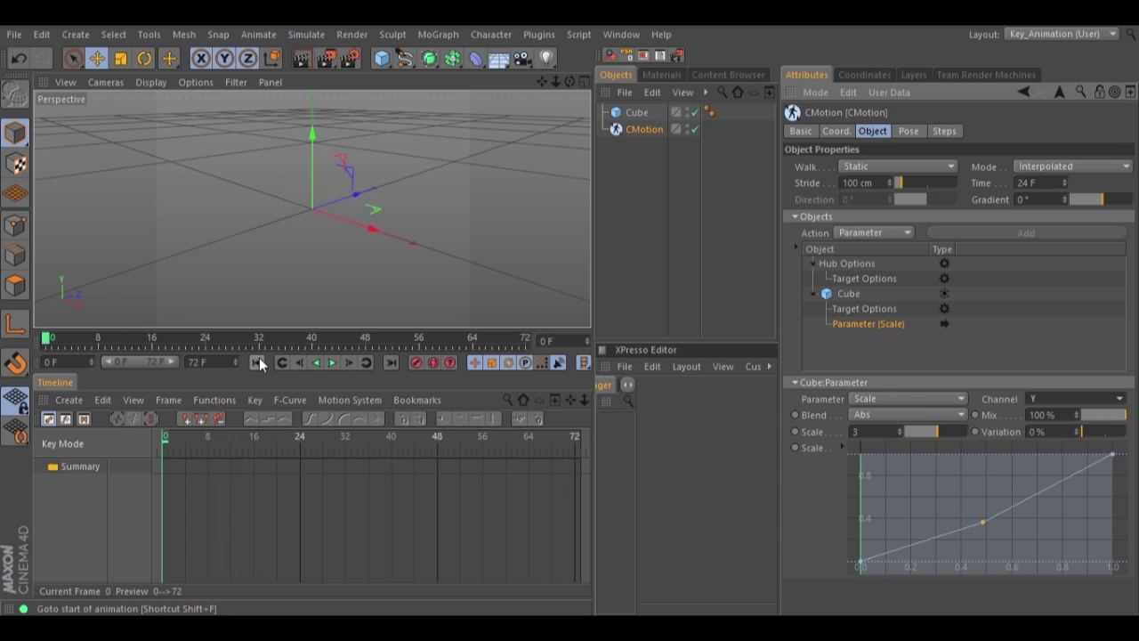
Delete the cube from the CMotion object list and from the scene
{"action": "left_click", "coordinate": [848, 295]}
{"action": "key", "text": "Delete"}
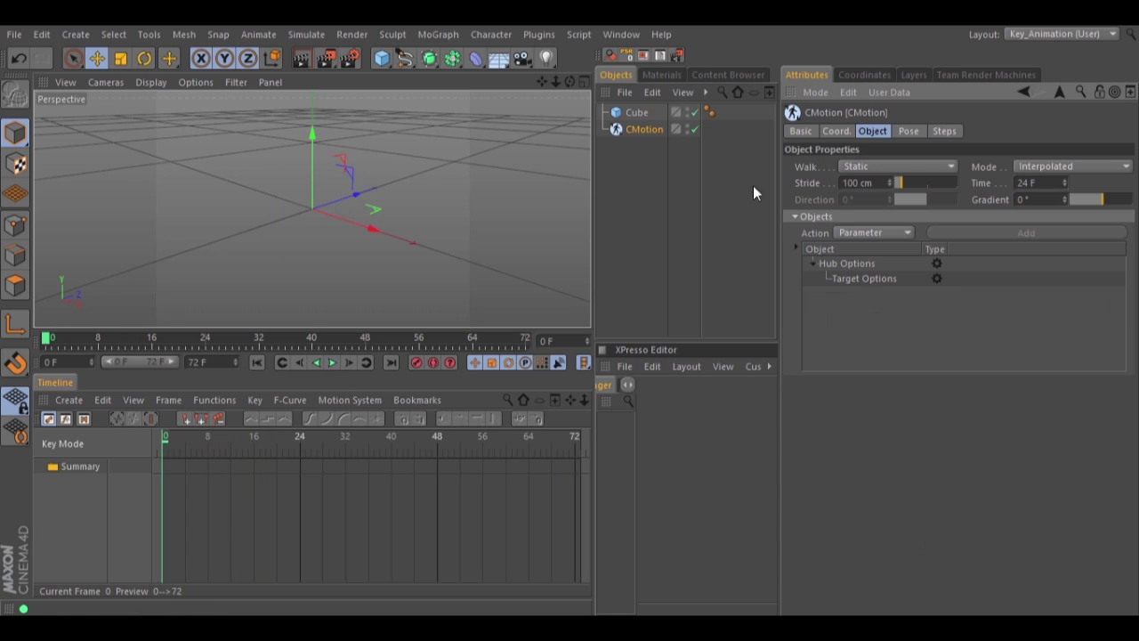
{"action": "left_click", "coordinate": [636, 113]}
{"action": "key", "text": "Delete"}
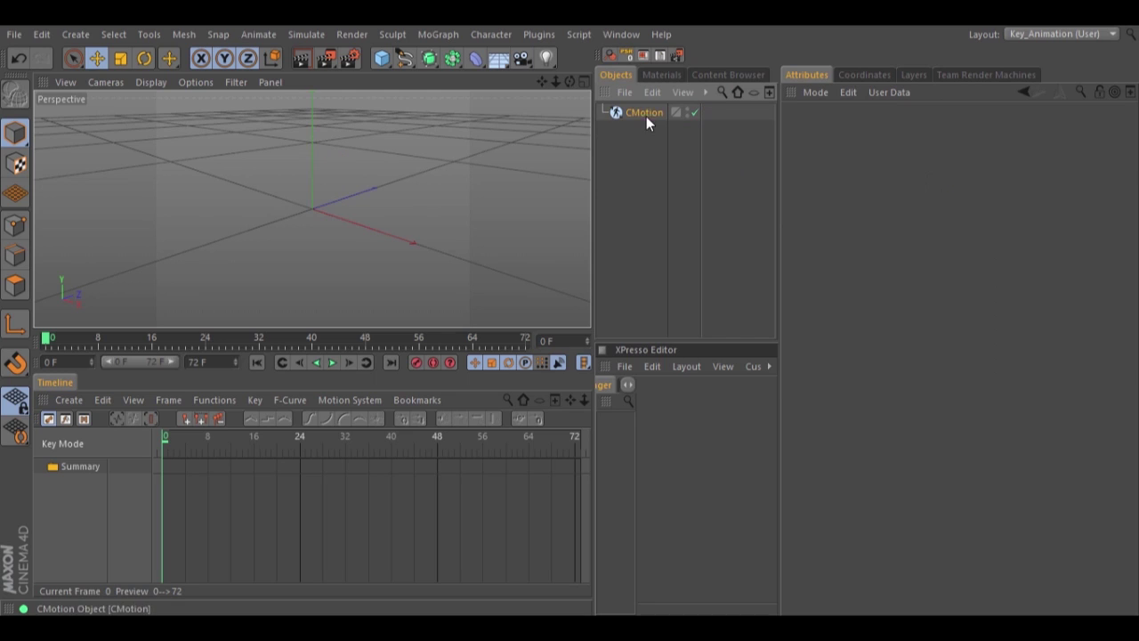
Create a sphere, put it in the CMotion object list and select its entry there
{"action": "left_click", "coordinate": [646, 114]}
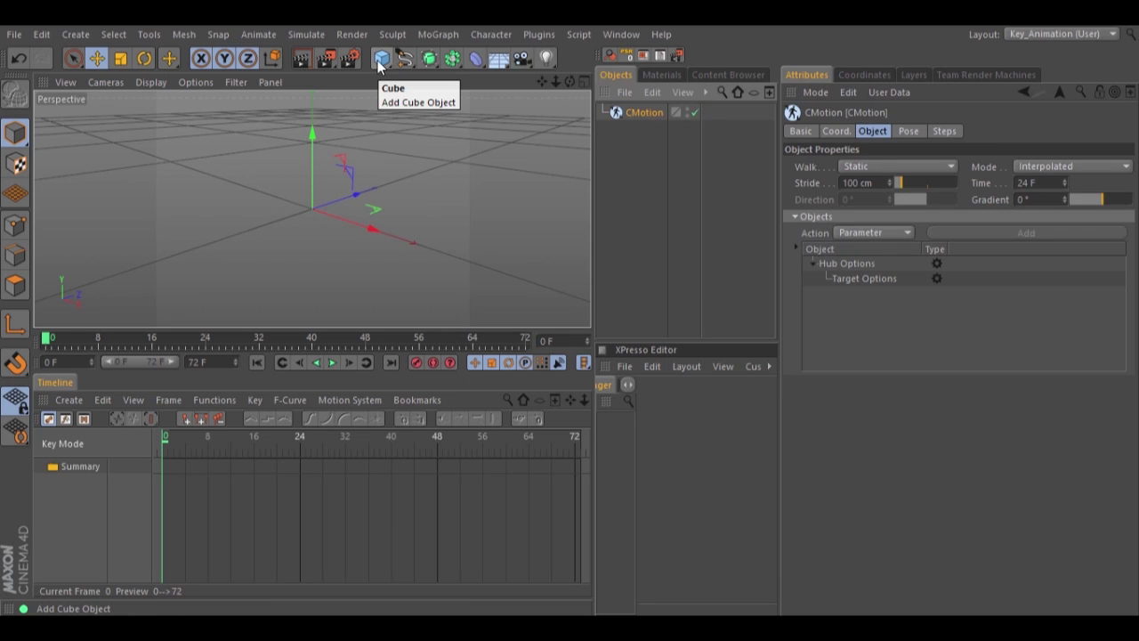
{"action": "left_click", "coordinate": [380, 59]}
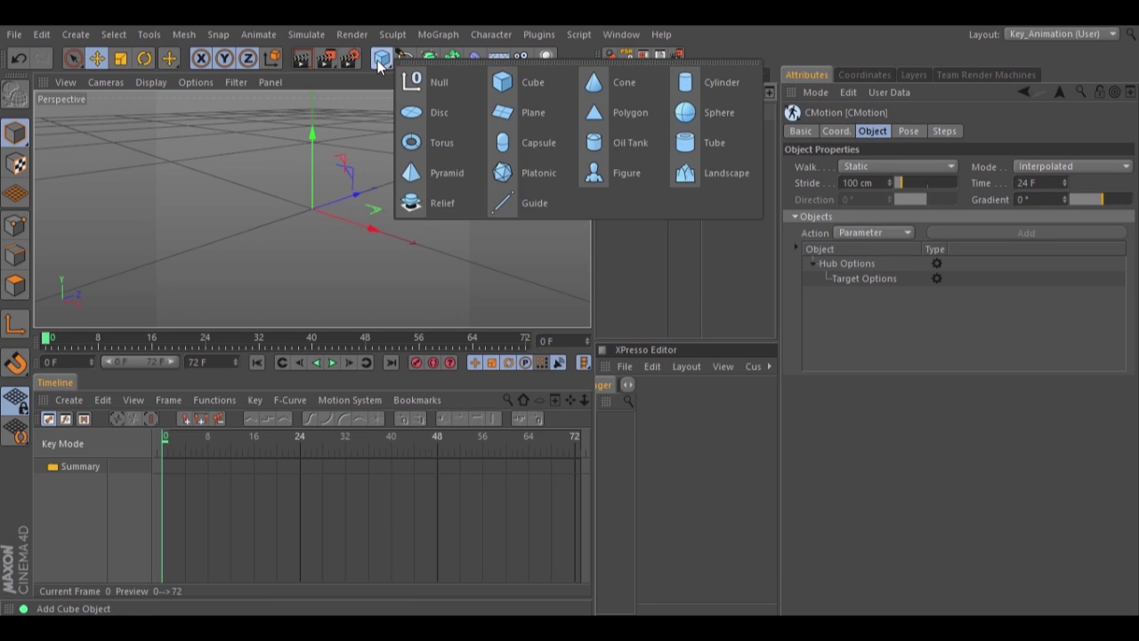
{"action": "left_click", "coordinate": [698, 114]}
{"action": "left_click", "coordinate": [643, 129]}
{"action": "left_click_drag", "start_coordinate": [639, 112], "coordinate": [881, 302]}
{"action": "left_click", "coordinate": [854, 294]}
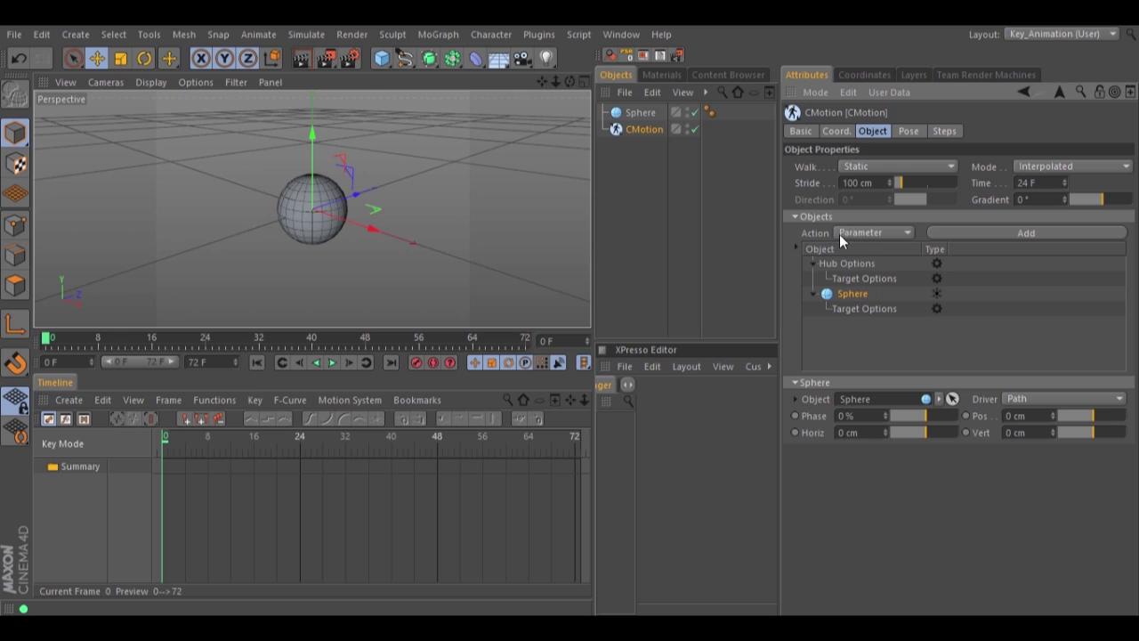
Add a Parameter action to the sphere and set it to animate Position on the Y channel
{"action": "left_click", "coordinate": [1004, 232]}
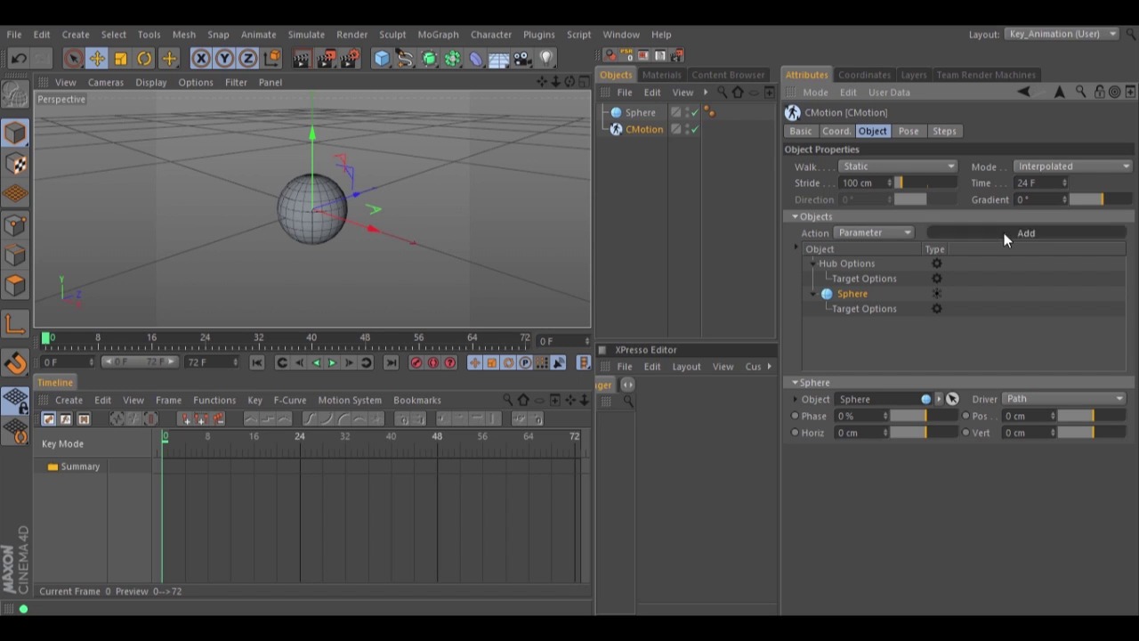
{"action": "left_click", "coordinate": [862, 322]}
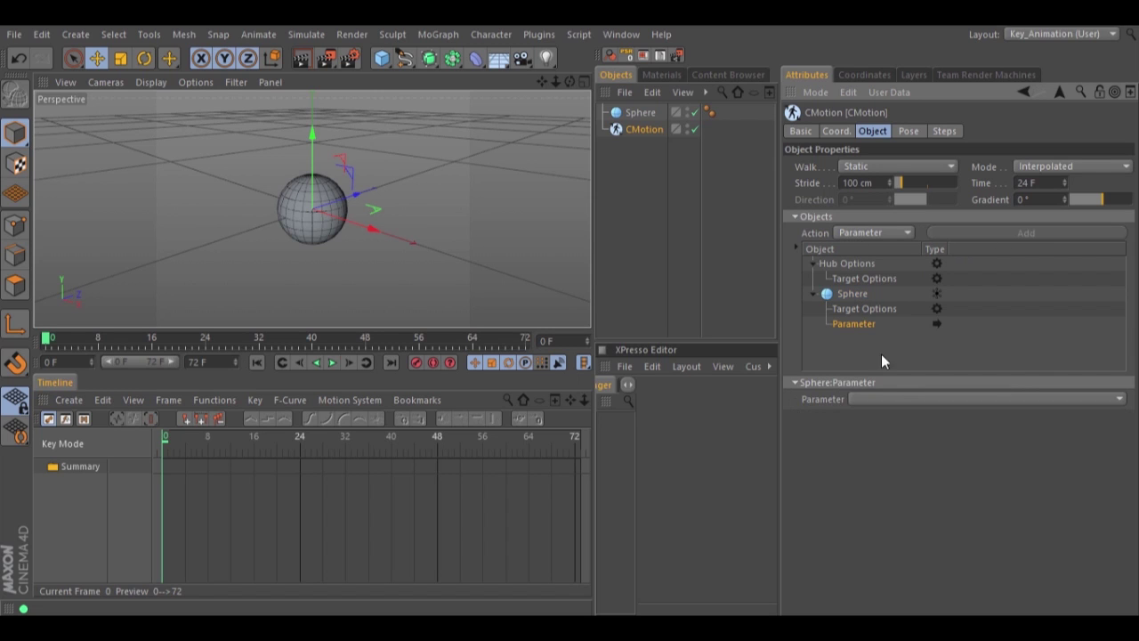
{"action": "left_click", "coordinate": [892, 399]}
{"action": "left_click", "coordinate": [881, 416]}
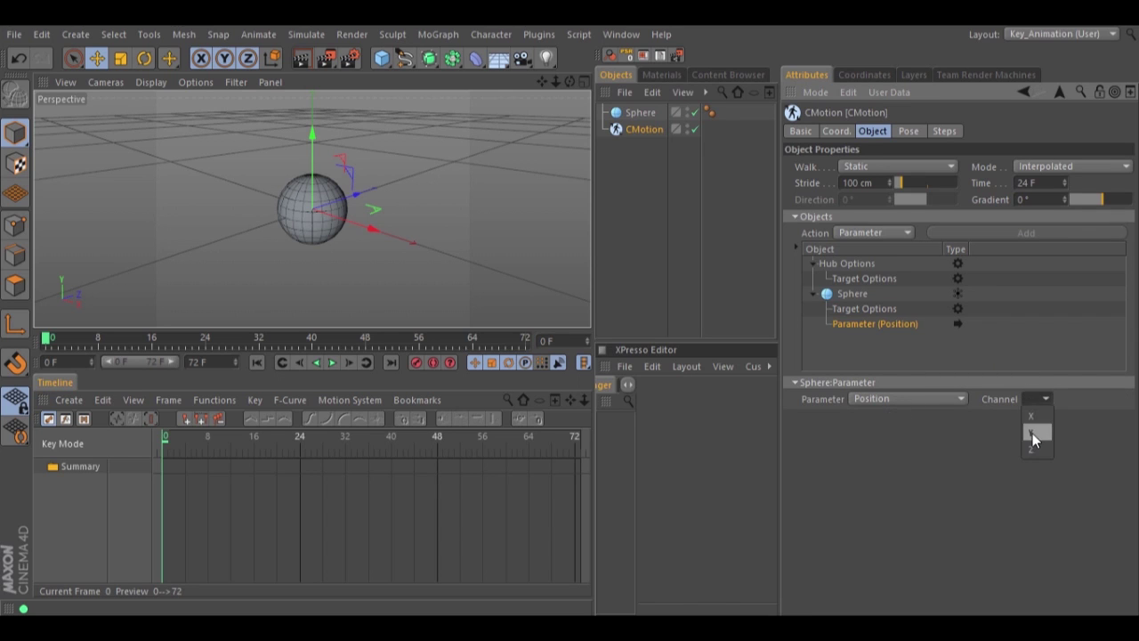
{"action": "left_click", "coordinate": [1032, 433]}
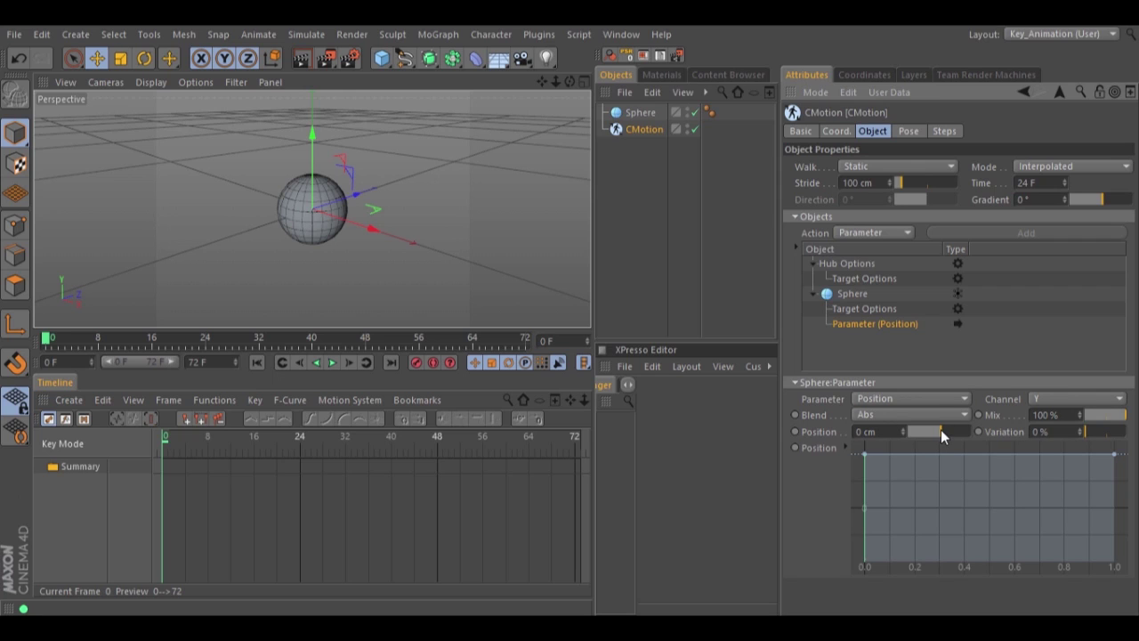
Set the sphere's Position amount to 200 cm
{"action": "mouse_move", "coordinate": [940, 429]}
{"action": "left_mouse_down"}
{"action": "mouse_move", "coordinate": [970, 429]}
{"action": "mouse_move", "coordinate": [947, 429]}
{"action": "left_mouse_up"}
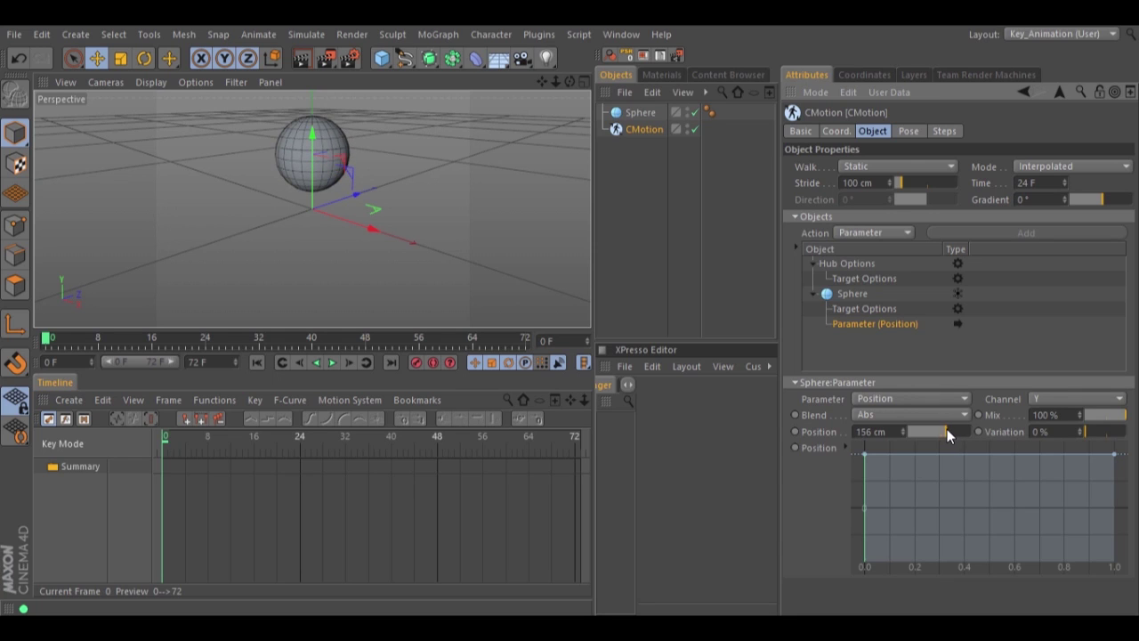
{"action": "left_click", "coordinate": [860, 431]}
{"action": "key", "text": "BackSpace"}
{"action": "type", "text": "200"}
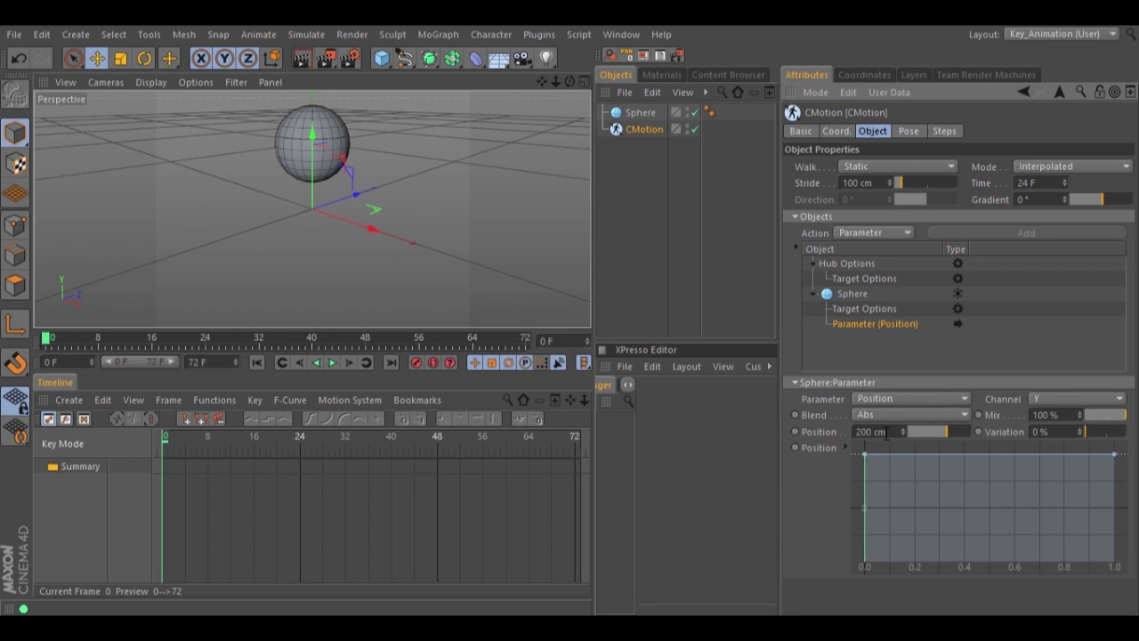
Lower the start point of the sphere's Position curve to value 0 and preview the animation, returning to frame 0
{"action": "key", "text": "Return"}
{"action": "left_click_drag", "start_coordinate": [864, 455], "coordinate": [860, 509]}
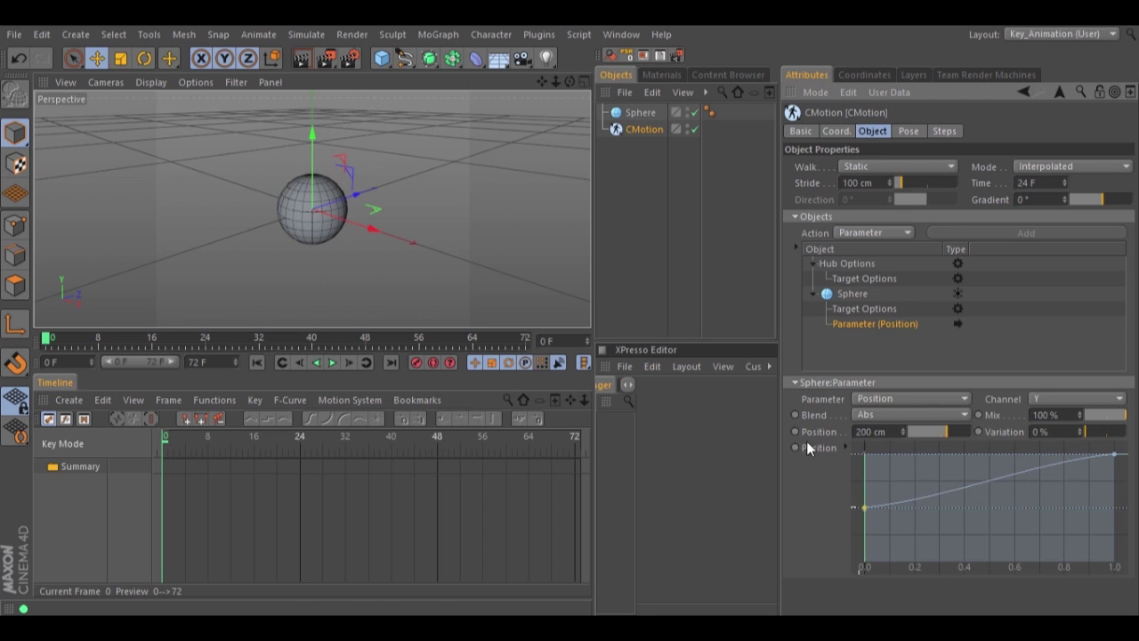
{"action": "left_click", "coordinate": [331, 363]}
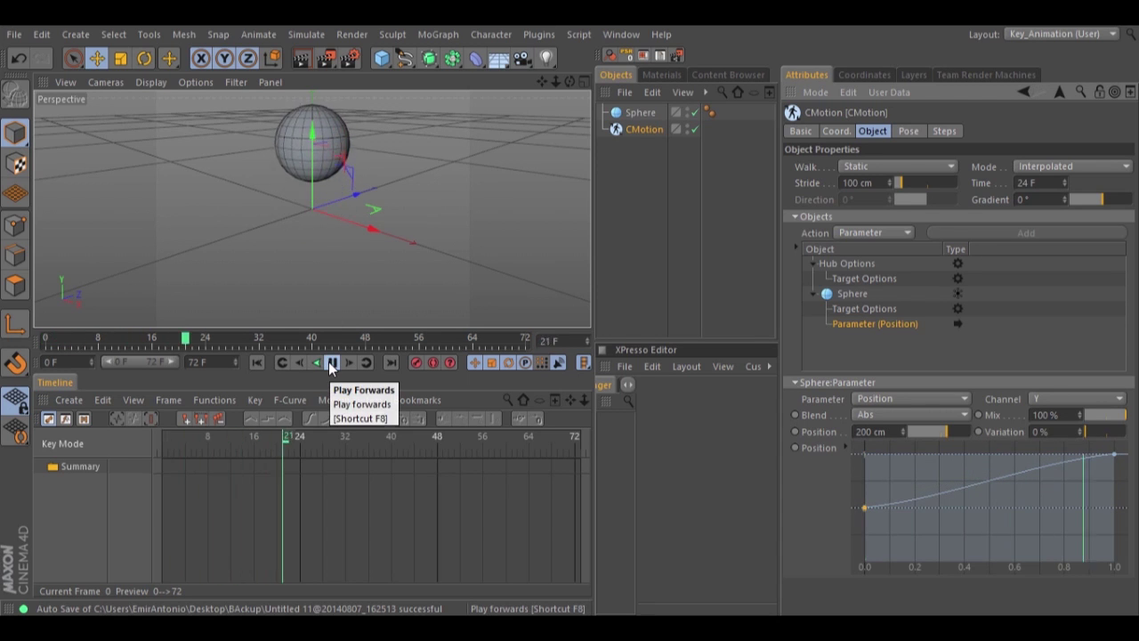
{"action": "left_click", "coordinate": [329, 363]}
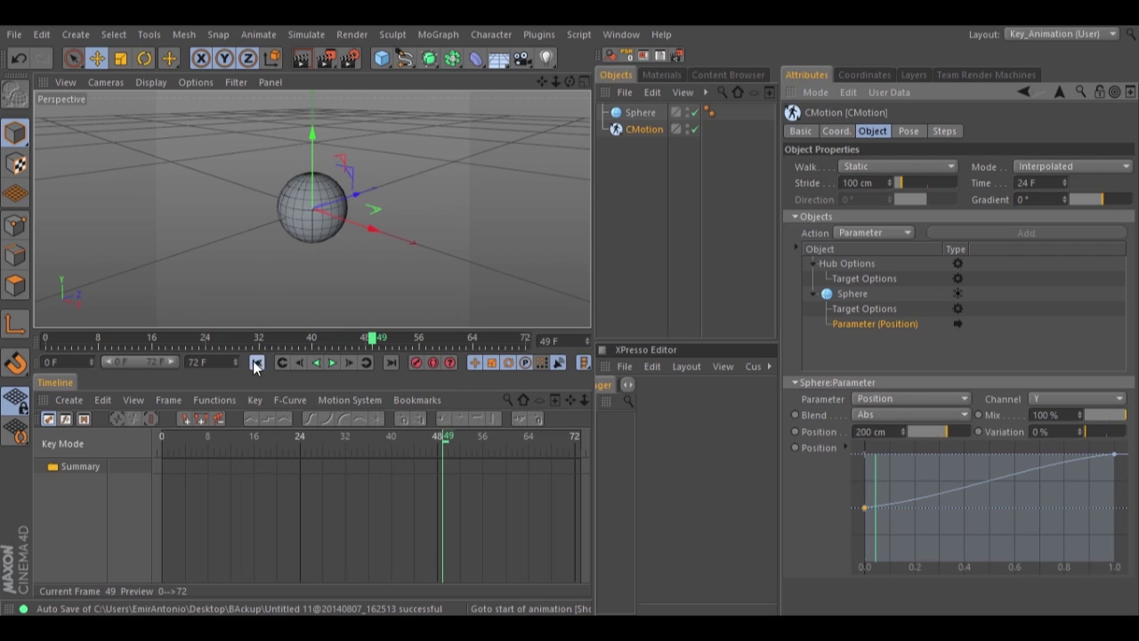
{"action": "left_click", "coordinate": [279, 362]}
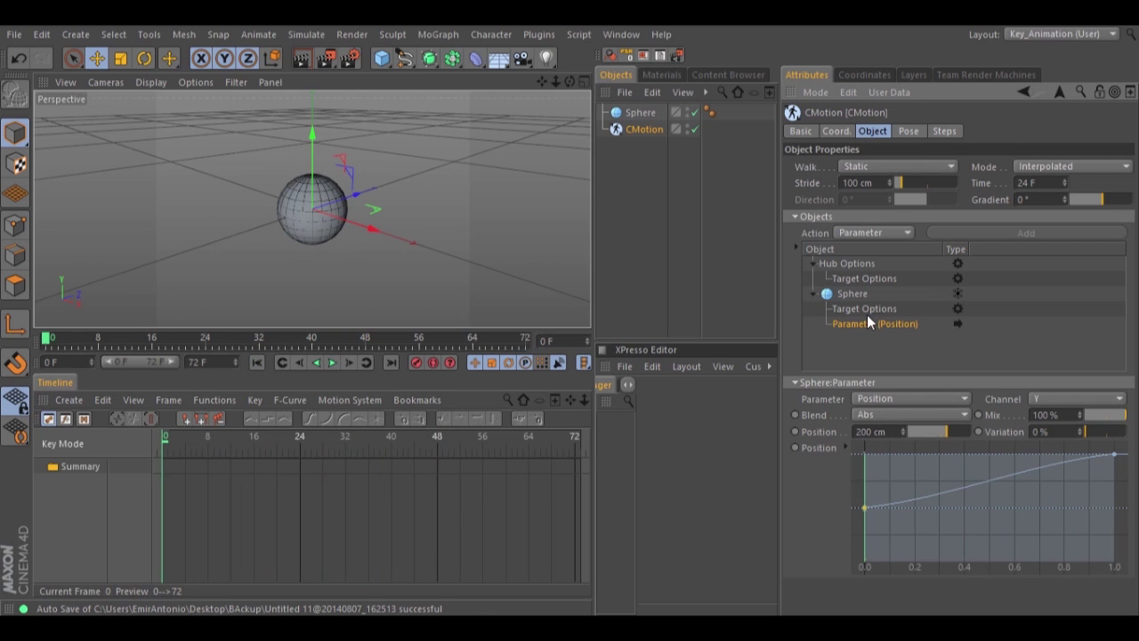
Add a second Parameter action to the sphere and set it to animate Rotation on the Y channel
{"action": "left_click", "coordinate": [852, 294]}
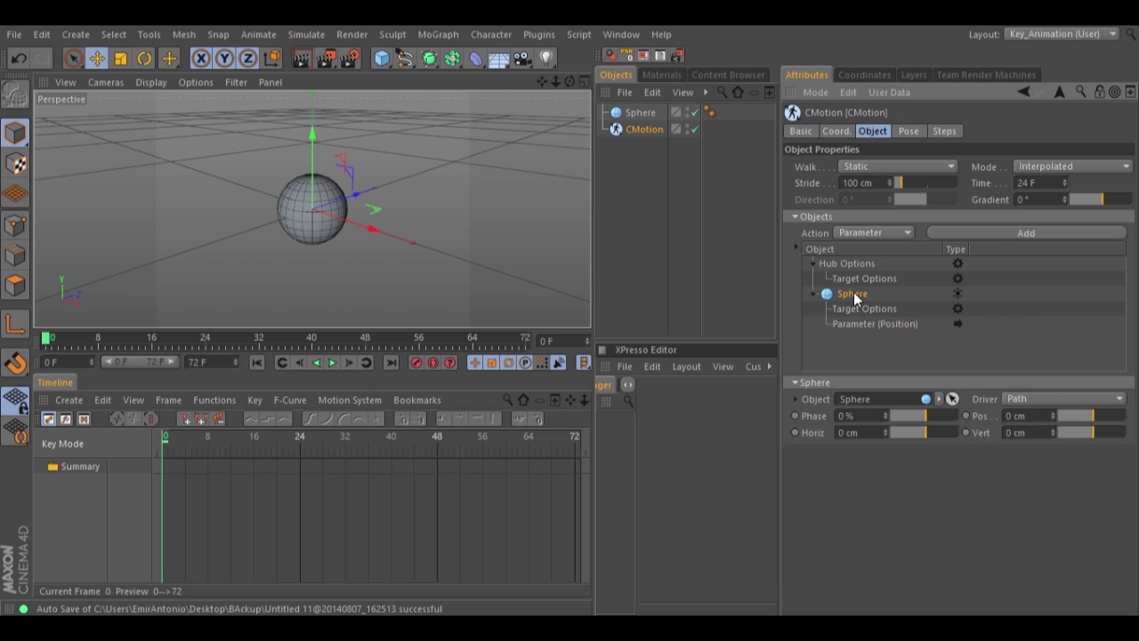
{"action": "left_click", "coordinate": [987, 232]}
{"action": "left_click", "coordinate": [852, 339]}
{"action": "left_click", "coordinate": [889, 399]}
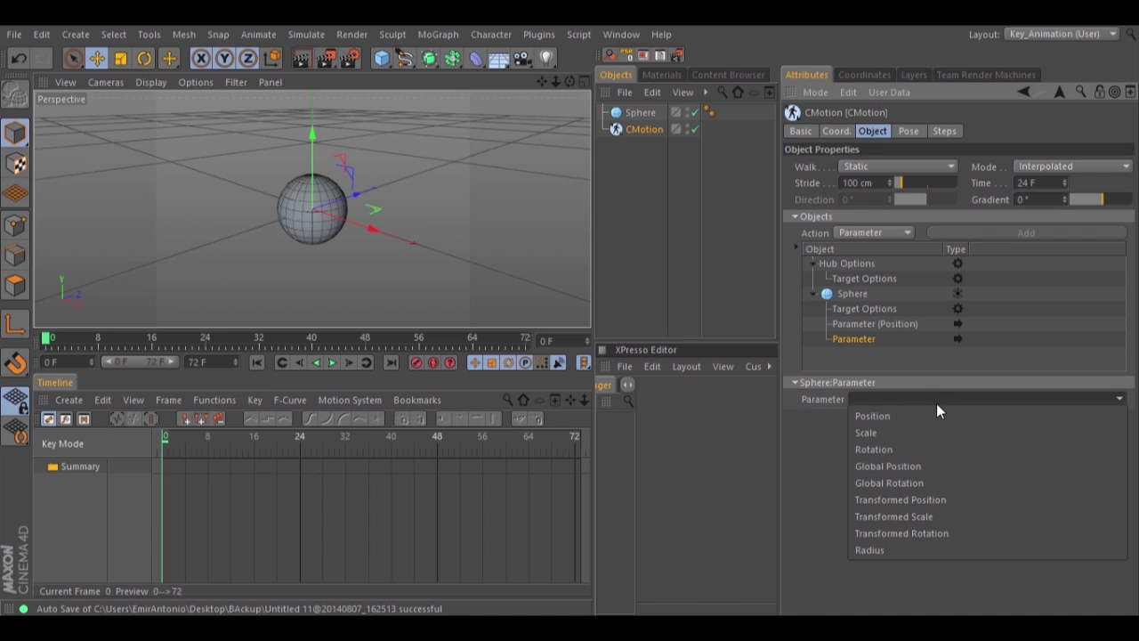
{"action": "left_click", "coordinate": [893, 450]}
{"action": "left_click", "coordinate": [1034, 401]}
{"action": "left_click", "coordinate": [1033, 433]}
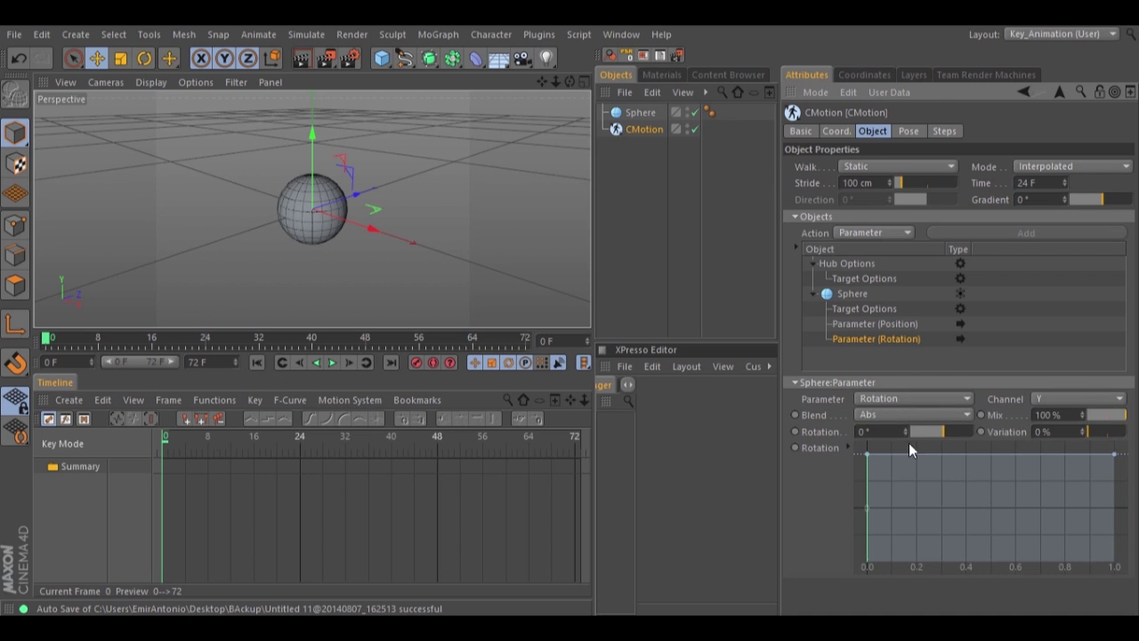
Set the Rotation amount to about 131°, lower its curve's start point to value 0 and preview the animation
{"action": "left_click_drag", "start_coordinate": [936, 431], "coordinate": [955, 432]}
{"action": "left_click_drag", "start_coordinate": [863, 456], "coordinate": [850, 511]}
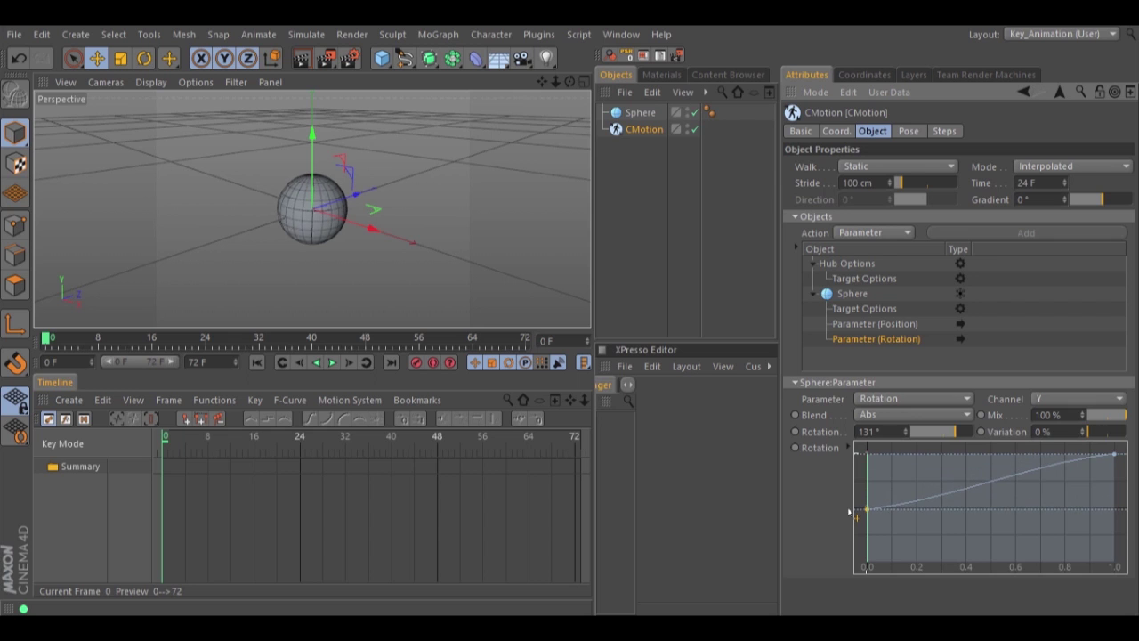
{"action": "left_click", "coordinate": [330, 364]}
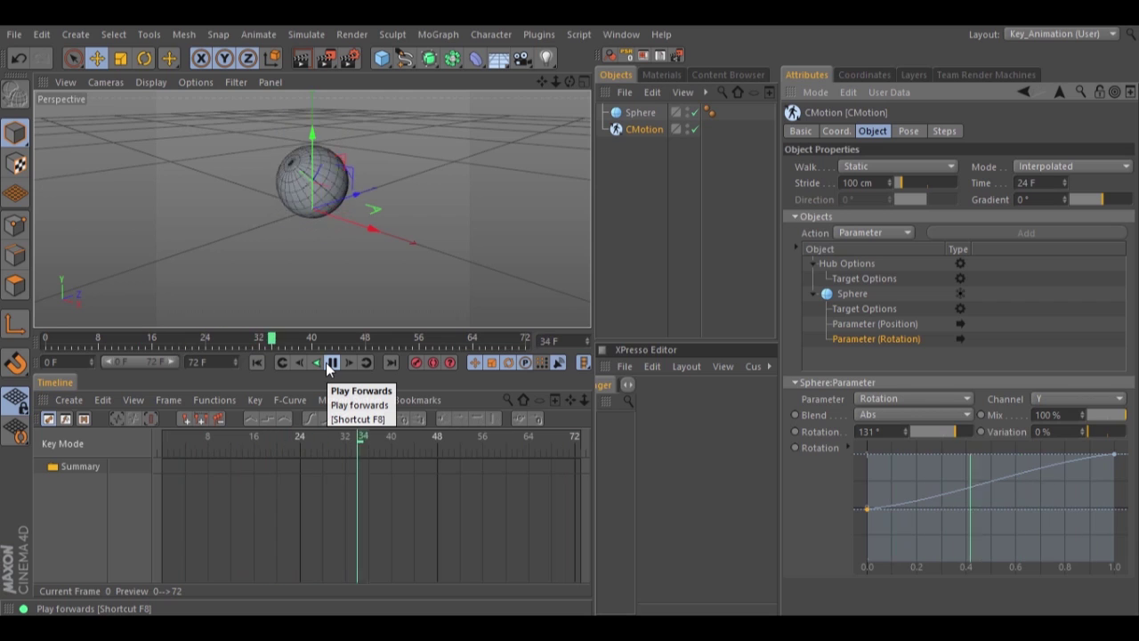
{"action": "left_click", "coordinate": [330, 364]}
{"action": "left_click", "coordinate": [258, 363]}
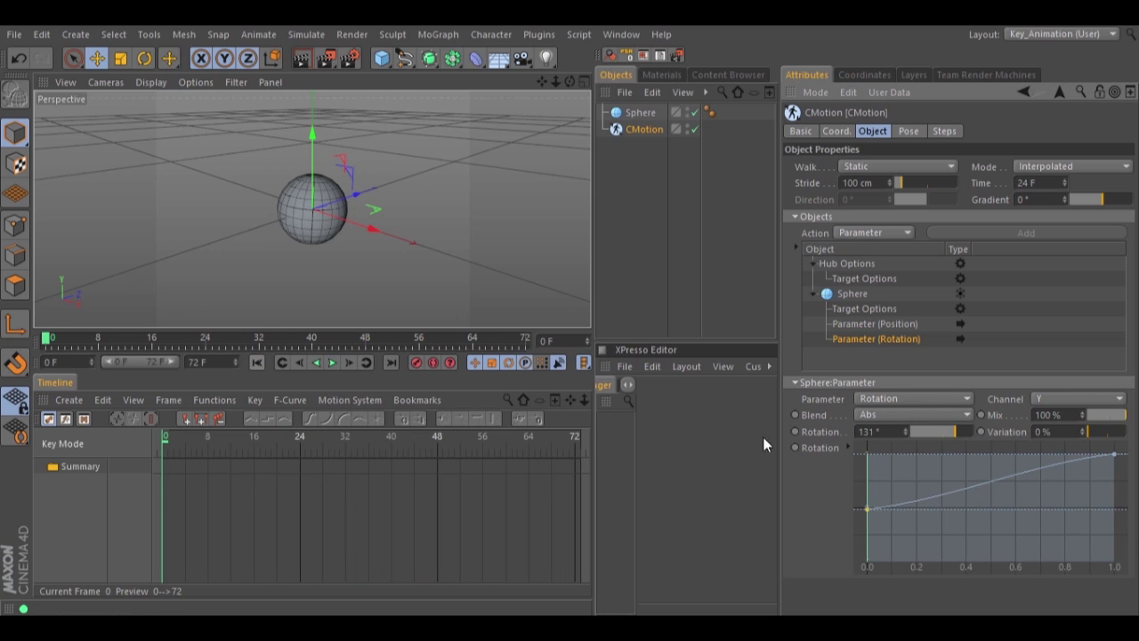
Move the Rotation curve's start point to 0.5 along the cycle, raise the amount to about 309° and preview the animation
{"action": "left_click_drag", "start_coordinate": [869, 511], "coordinate": [991, 512]}
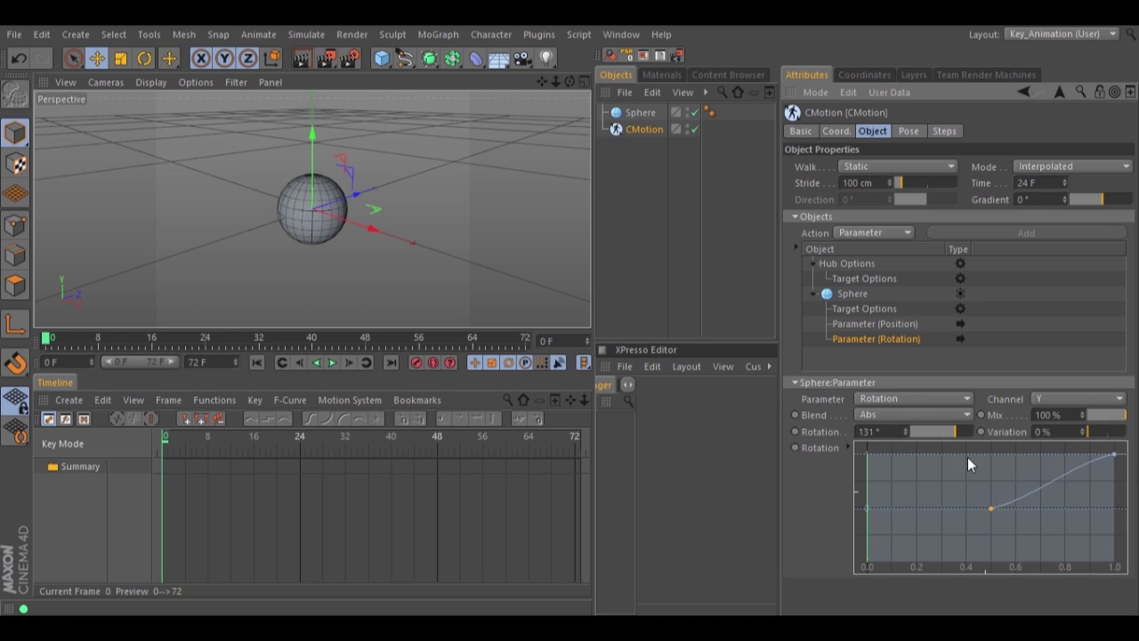
{"action": "left_click_drag", "start_coordinate": [955, 431], "coordinate": [971, 429]}
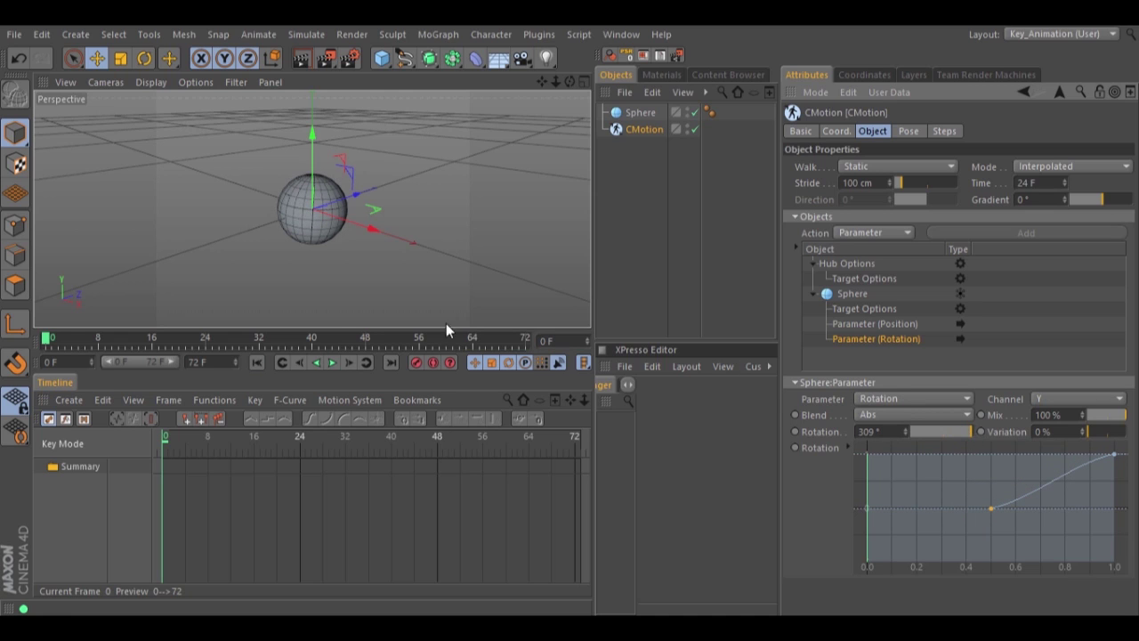
{"action": "left_click", "coordinate": [332, 362]}
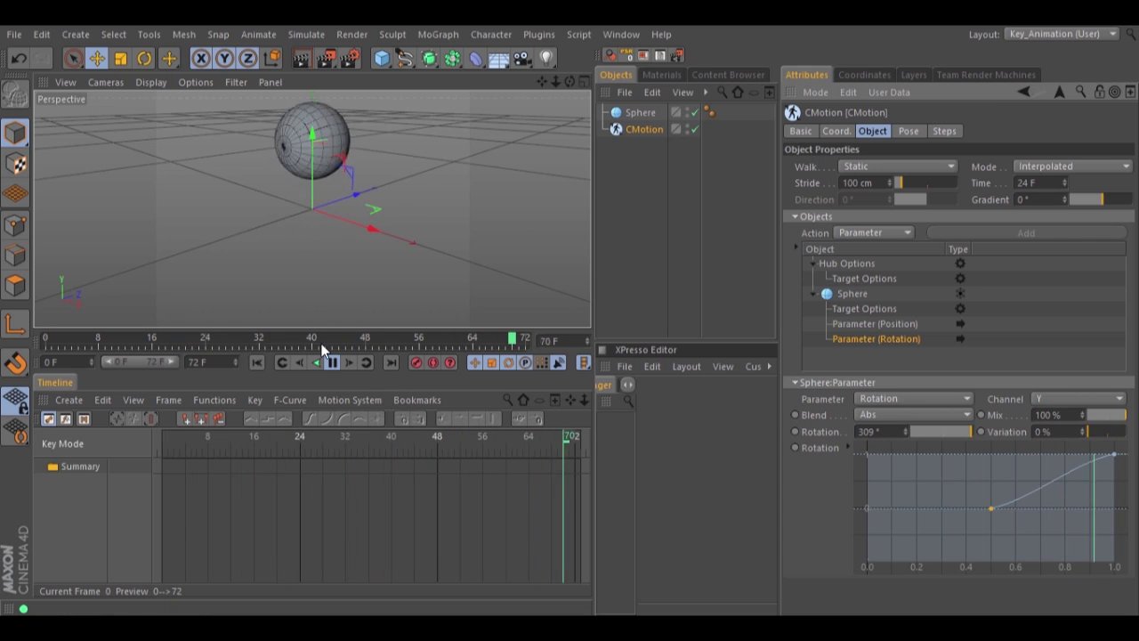
{"action": "left_click", "coordinate": [334, 362]}
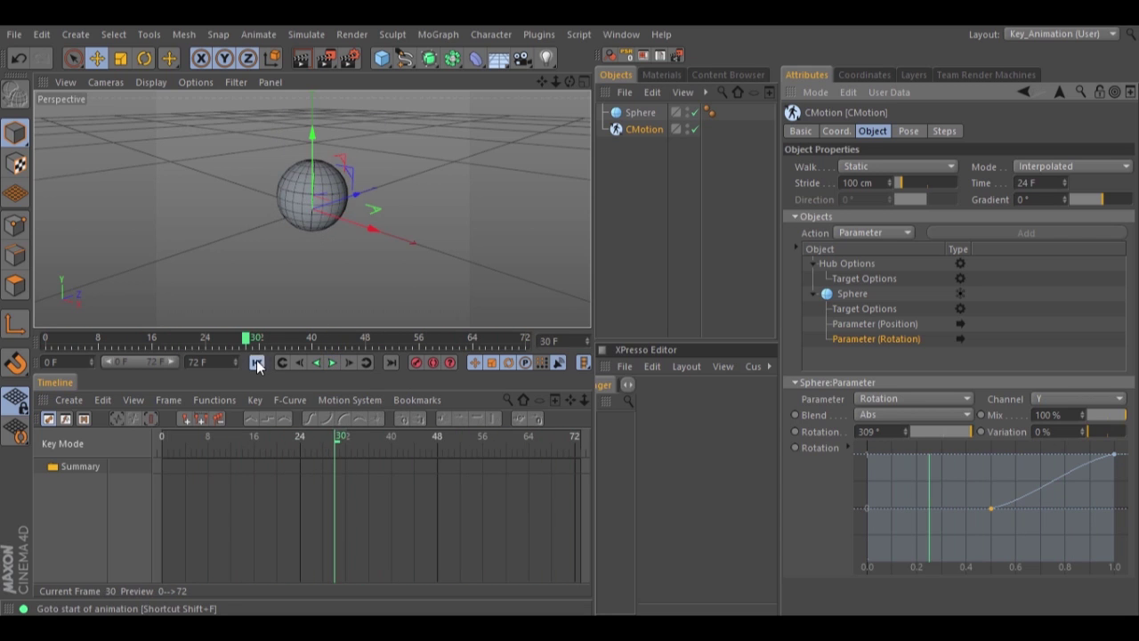
{"action": "left_click", "coordinate": [278, 359]}
Move the Rotation curve's start point back to the beginning of the cycle and switch the second action's parameter to Position
{"action": "left_click_drag", "start_coordinate": [993, 509], "coordinate": [868, 509]}
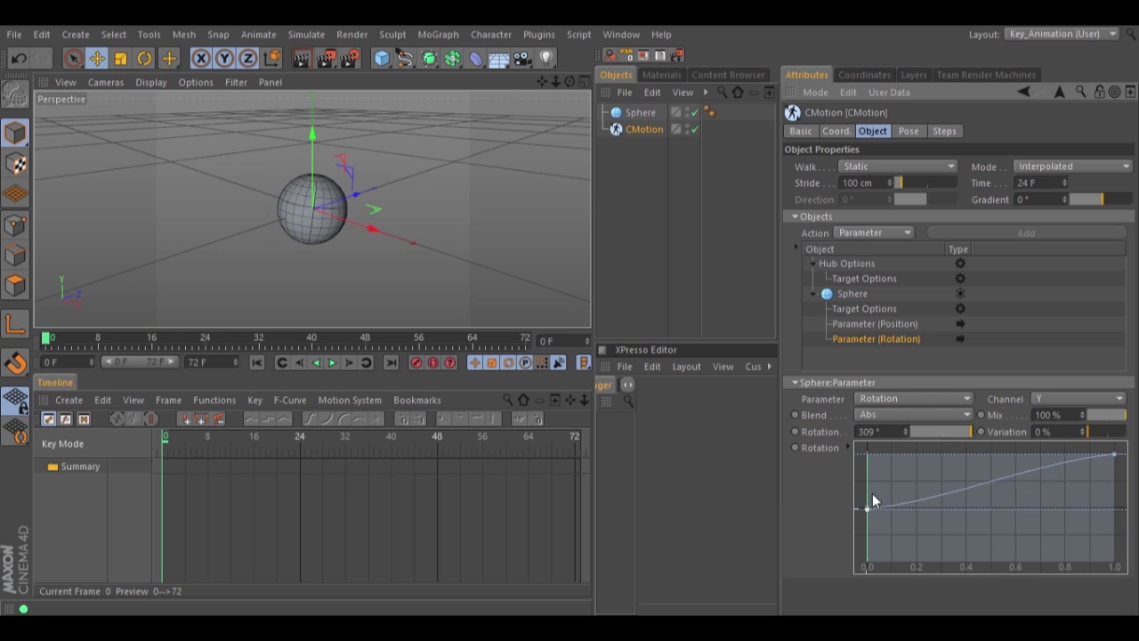
{"action": "left_click", "coordinate": [882, 399]}
{"action": "left_click", "coordinate": [880, 413]}
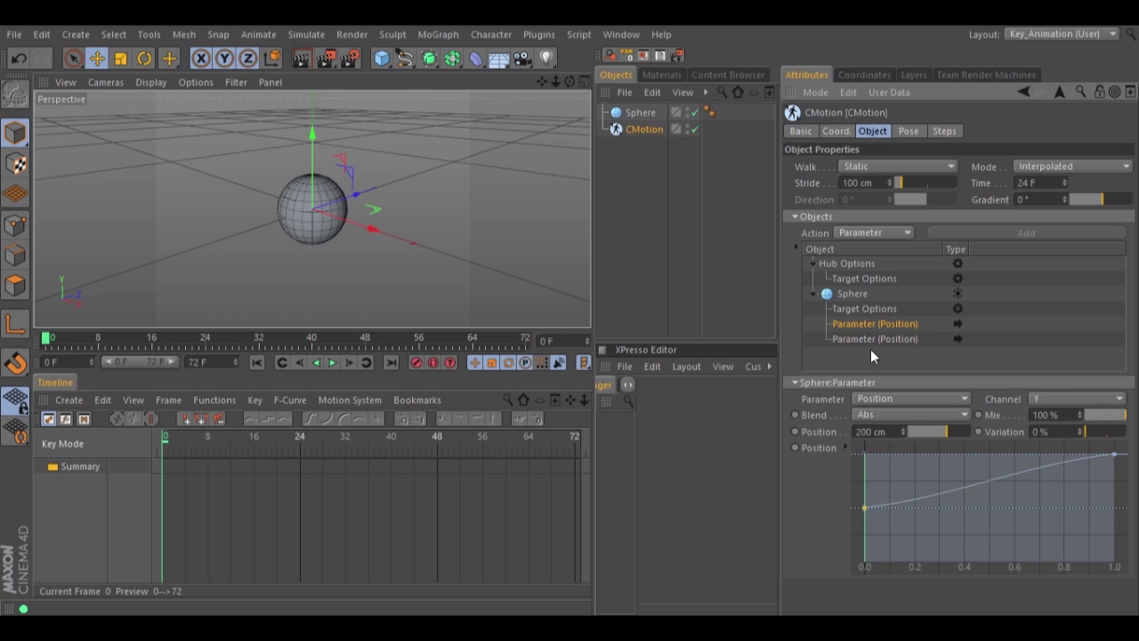
Set the second action's Position amount to 200 cm and adjust its curve's start point to about value 0
{"action": "double_click", "coordinate": [873, 432]}
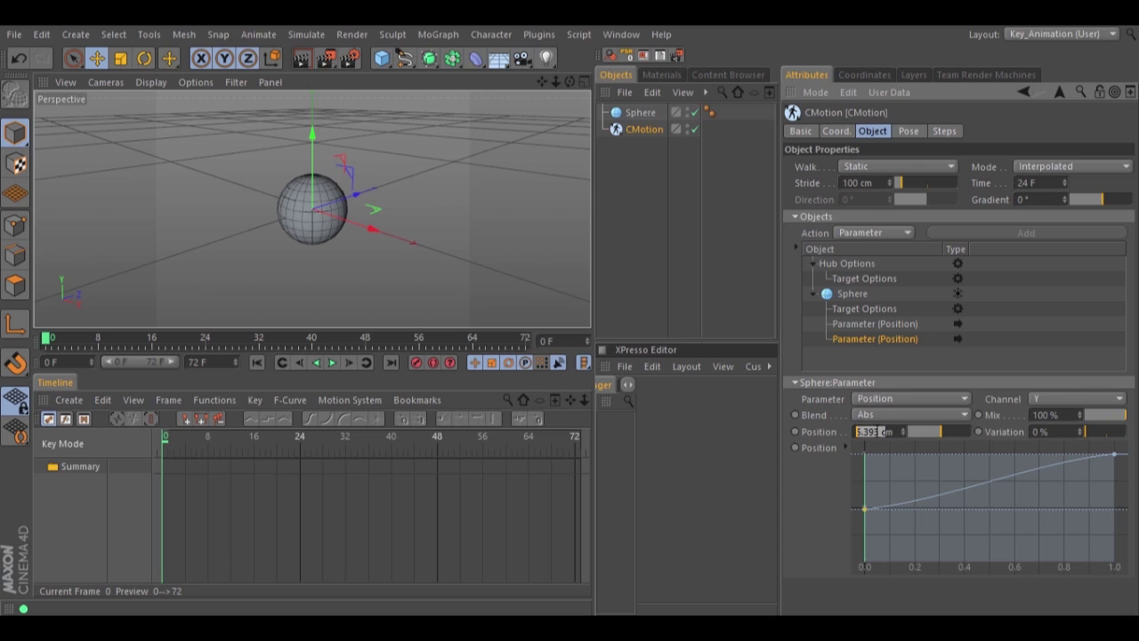
{"action": "type", "text": "200"}
{"action": "key", "text": "Return"}
{"action": "left_click_drag", "start_coordinate": [865, 510], "coordinate": [863, 512]}
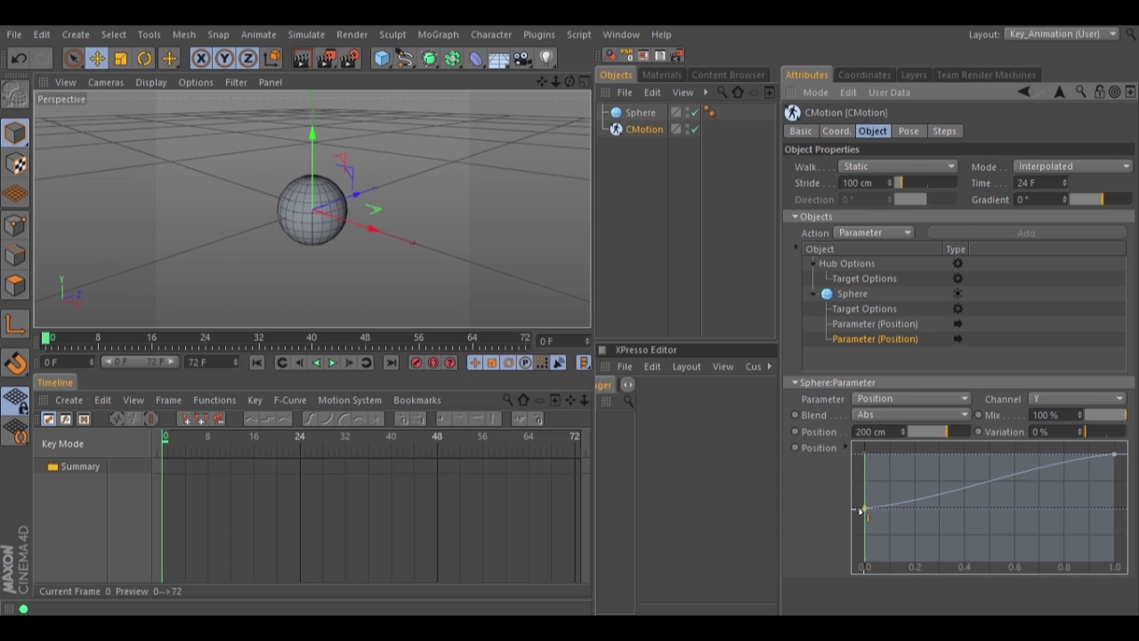
Compare the settings of the sphere's two Position actions and play the animation with both in Abs blend mode
{"action": "left_click", "coordinate": [854, 325]}
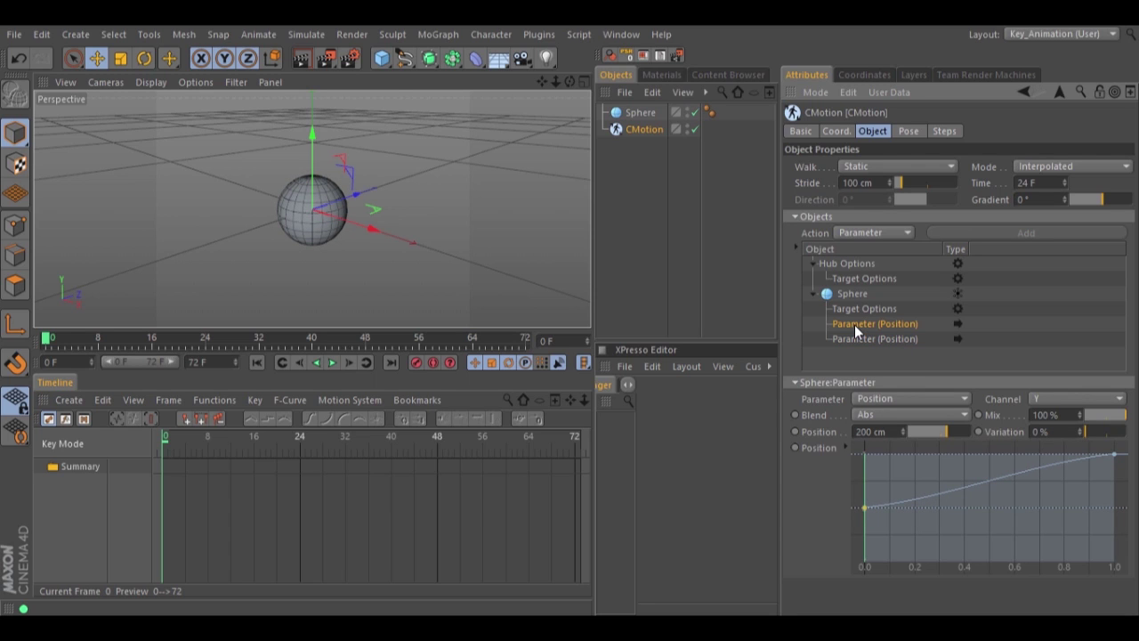
{"action": "left_click", "coordinate": [863, 339]}
{"action": "left_click", "coordinate": [331, 363]}
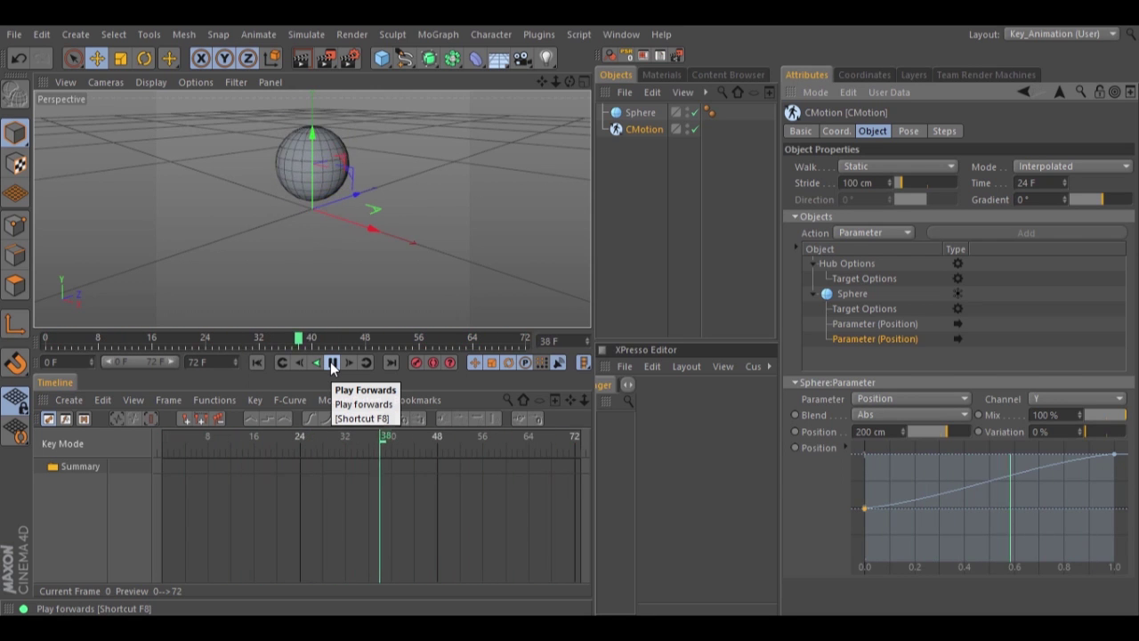
{"action": "left_click", "coordinate": [331, 363]}
{"action": "left_click", "coordinate": [257, 362]}
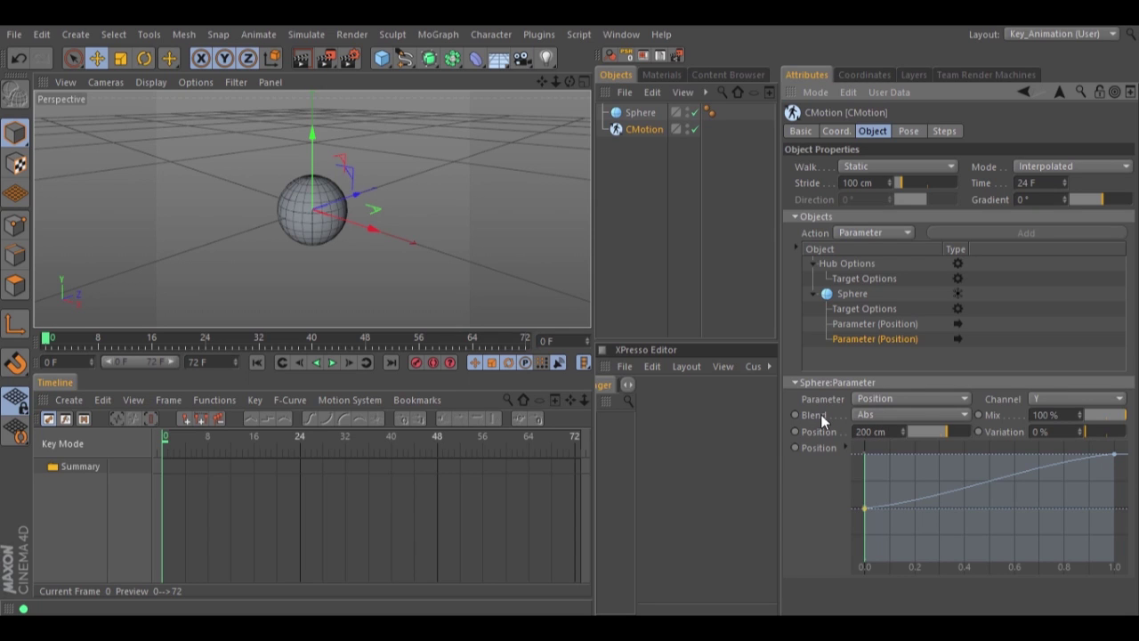
Set the second Position action's blend mode to Add, preview the sphere's motion and return to frame 0
{"action": "left_click", "coordinate": [869, 416]}
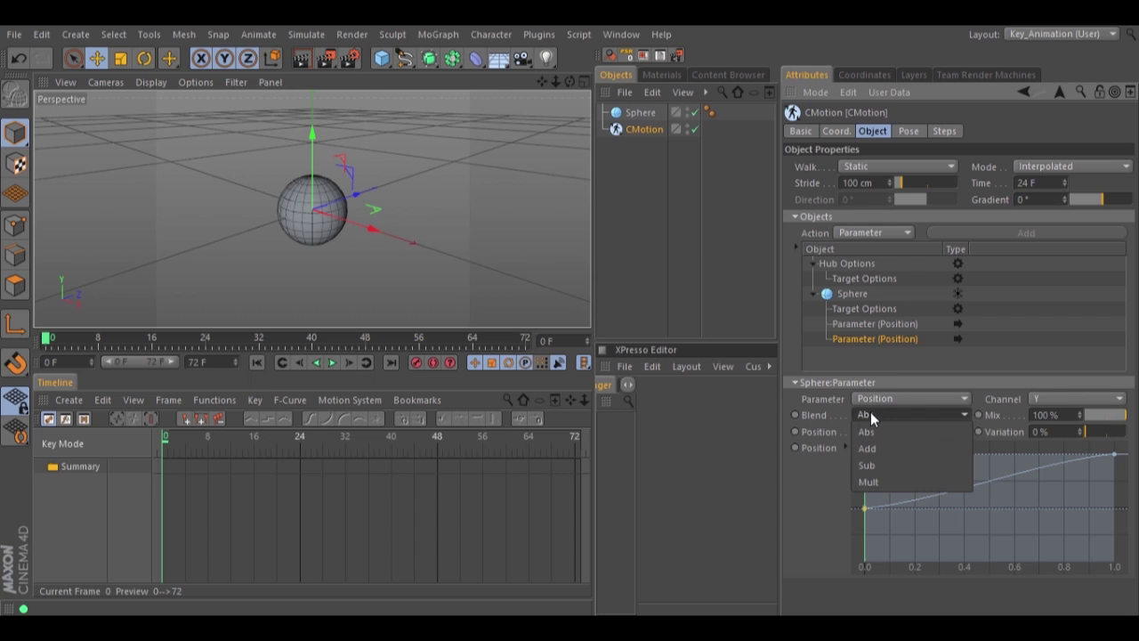
{"action": "left_click", "coordinate": [870, 432]}
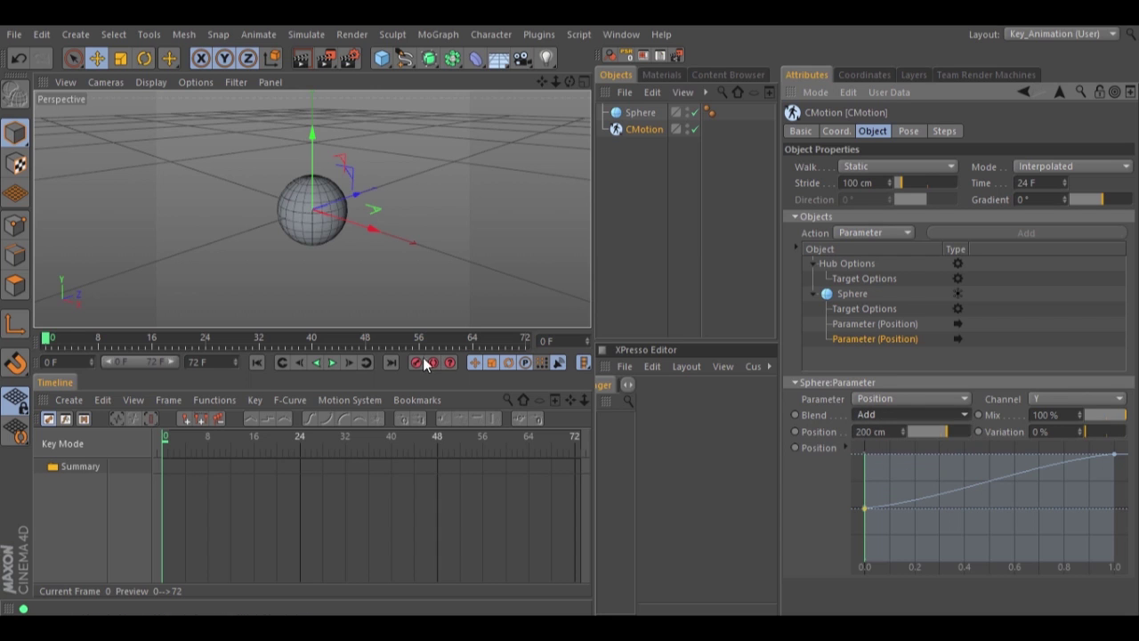
{"action": "left_click", "coordinate": [330, 362]}
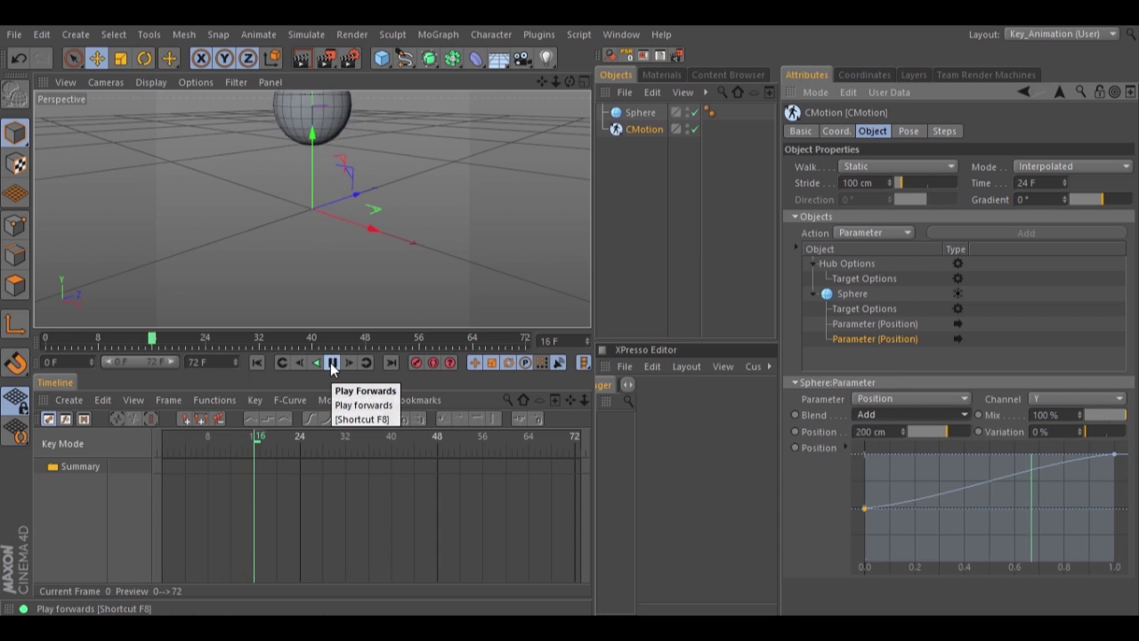
{"action": "left_click_drag", "start_coordinate": [552, 79], "coordinate": [570, 312]}
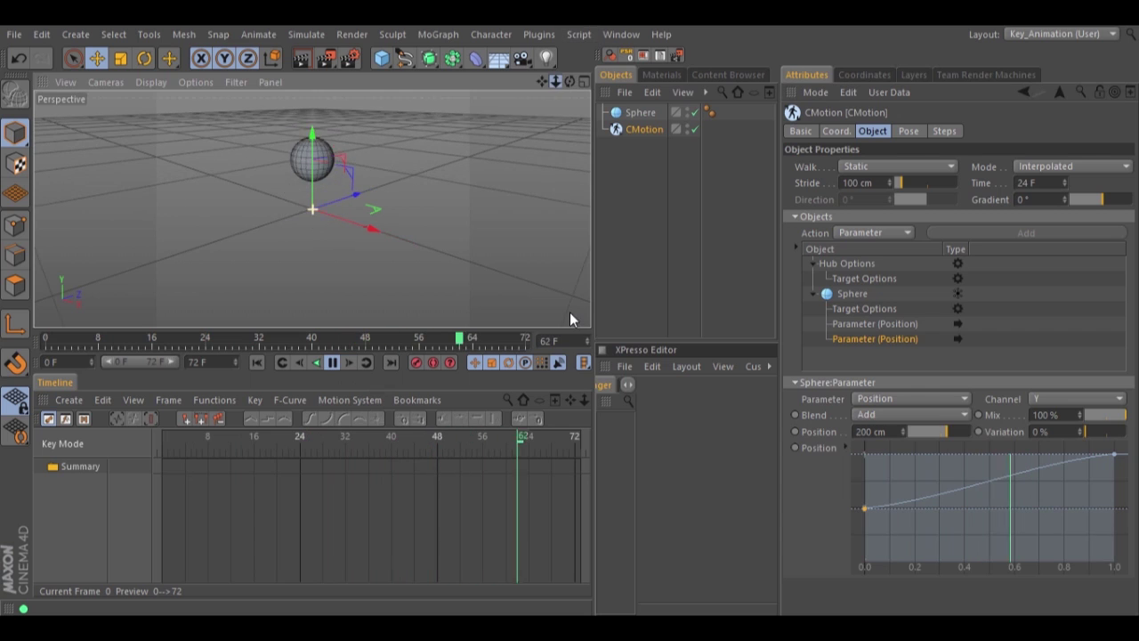
{"action": "left_click", "coordinate": [331, 362]}
{"action": "left_click", "coordinate": [258, 362]}
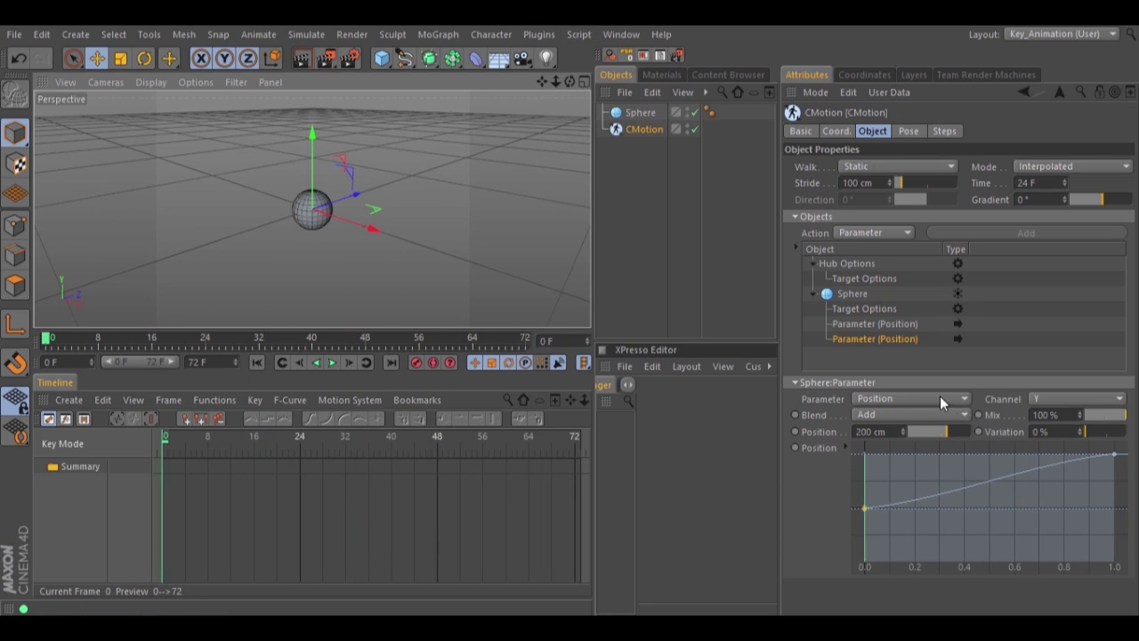
Set the second Position action's blend mode to Sub, preview the sphere's motion and return to frame 0
{"action": "left_click", "coordinate": [883, 413]}
{"action": "left_click", "coordinate": [881, 414]}
{"action": "left_click", "coordinate": [885, 414]}
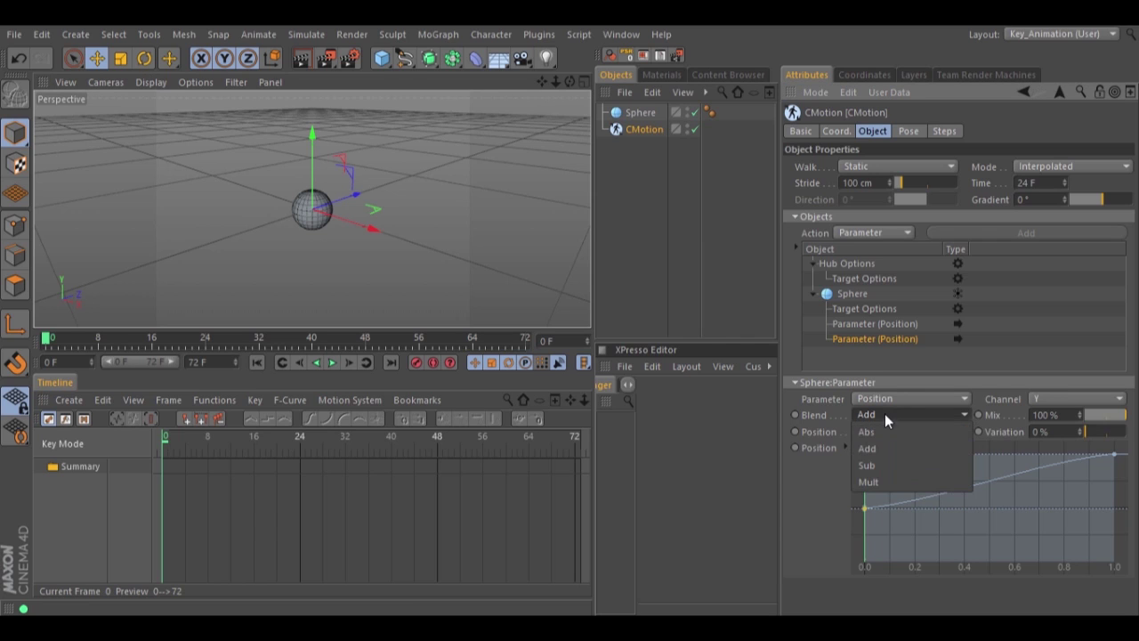
{"action": "left_click", "coordinate": [877, 465]}
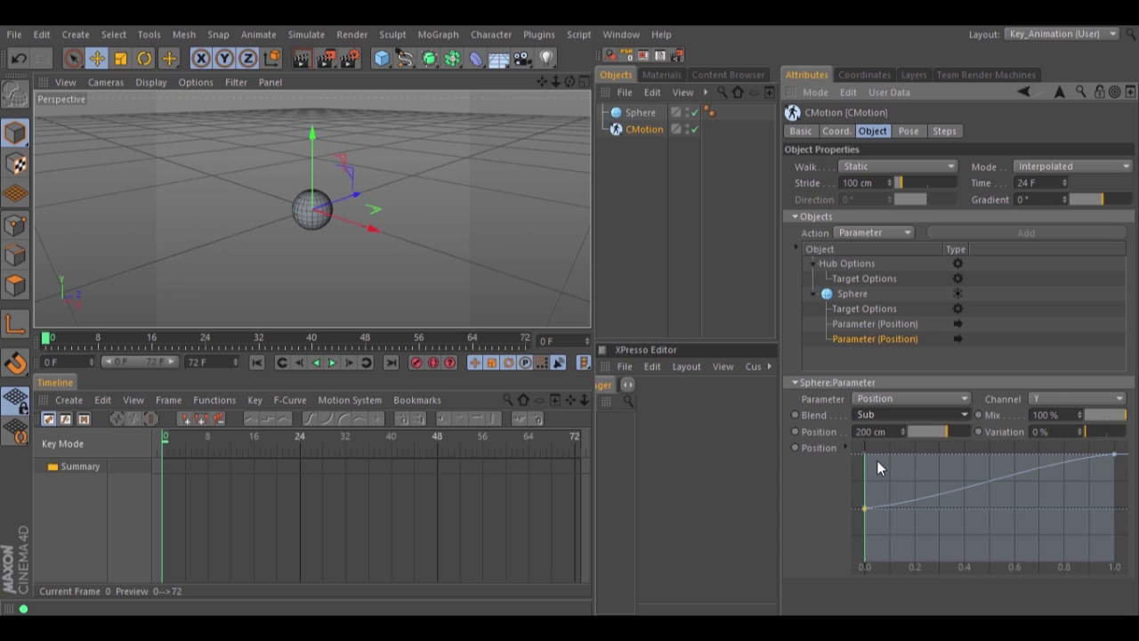
{"action": "scroll", "coordinate": [570, 310], "scroll_direction": "up", "scroll_amount": 5}
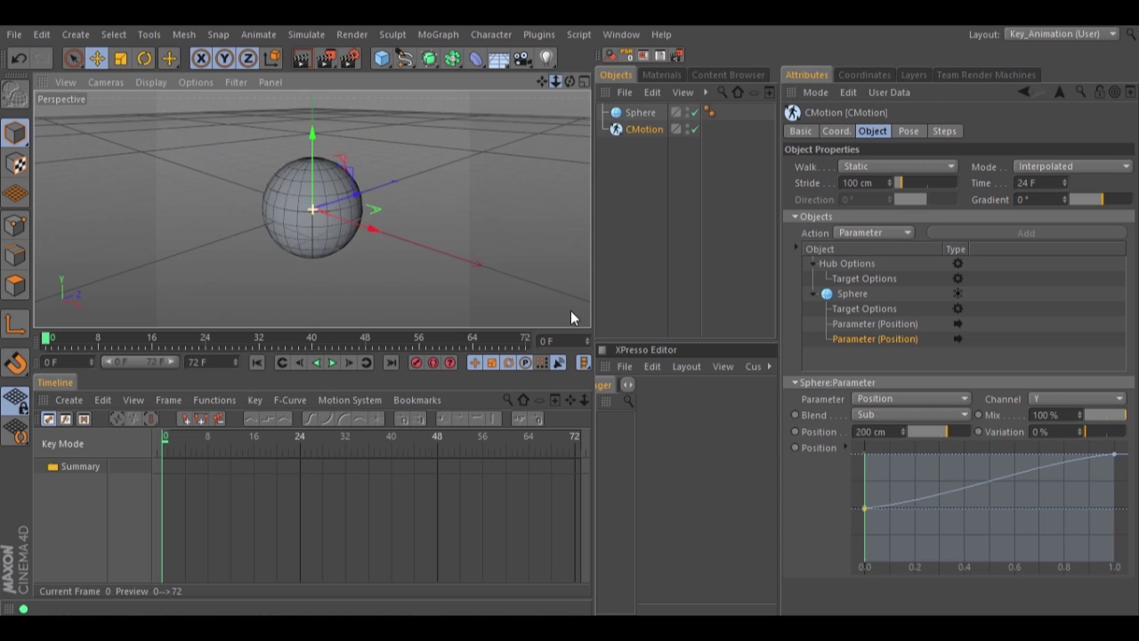
{"action": "left_click", "coordinate": [332, 362]}
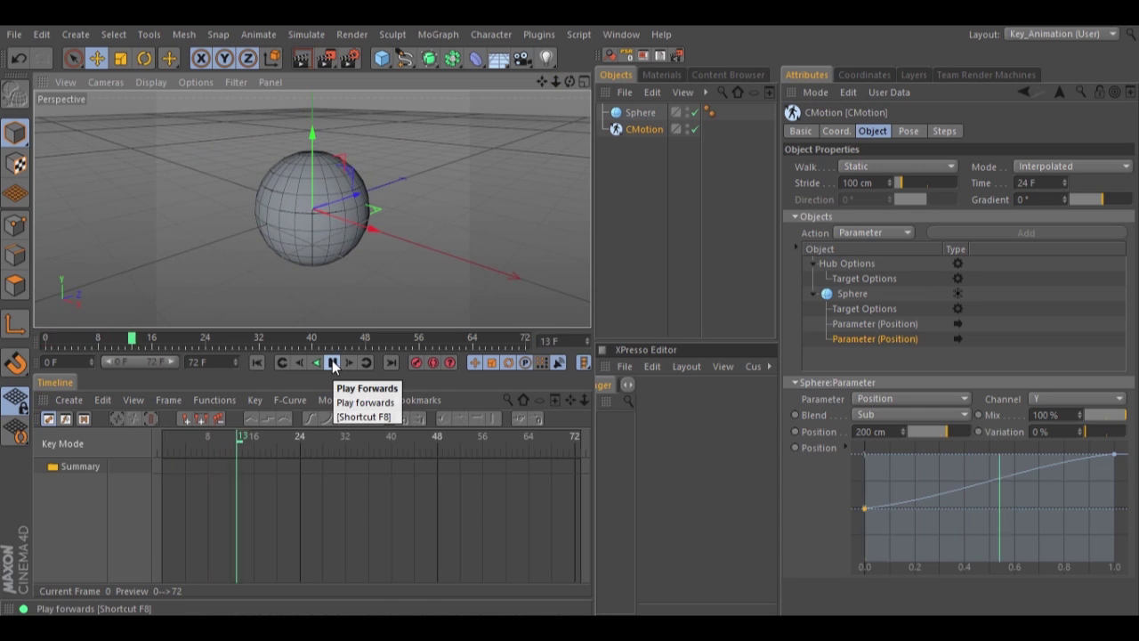
{"action": "left_click", "coordinate": [332, 363]}
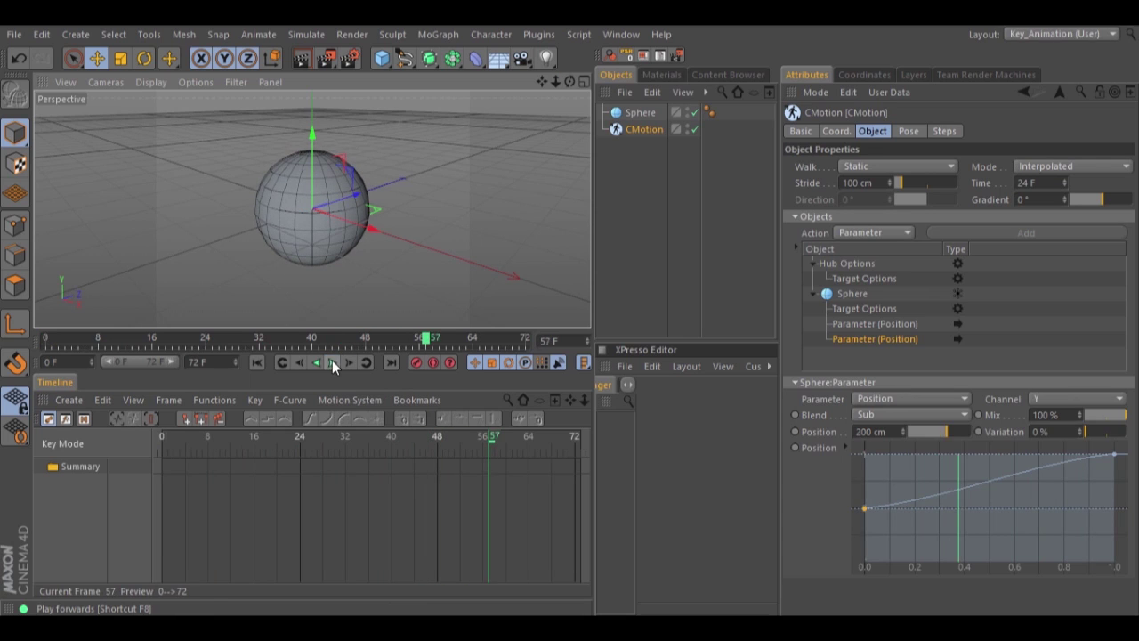
{"action": "left_click", "coordinate": [256, 362]}
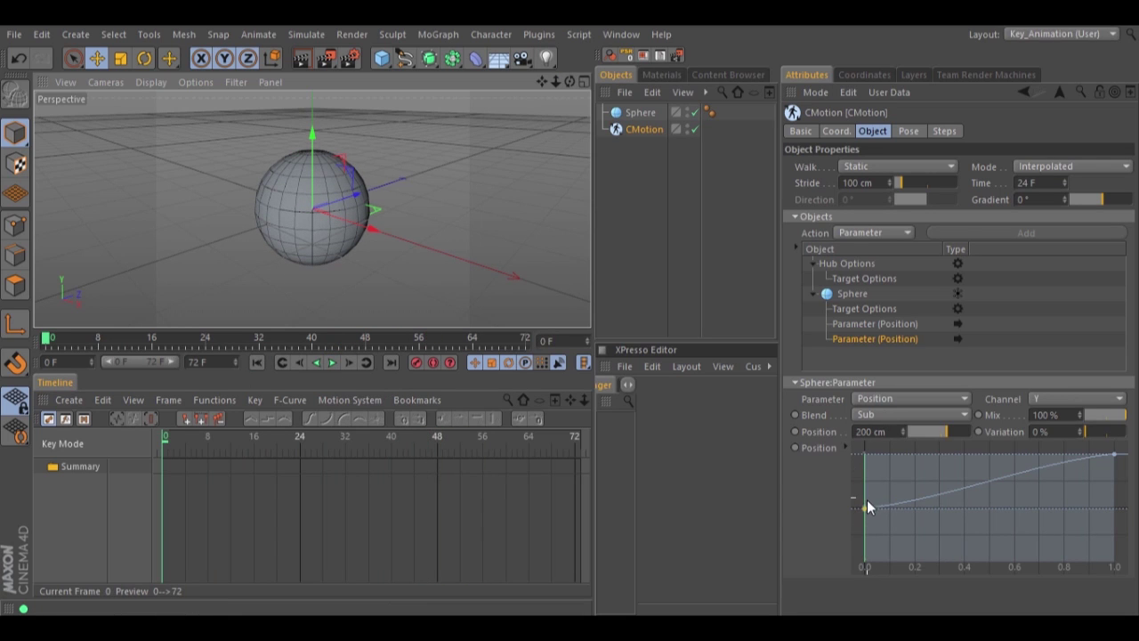
Expand the second Position action's curve settings and set the start point's Y value to 0
{"action": "left_click", "coordinate": [846, 448]}
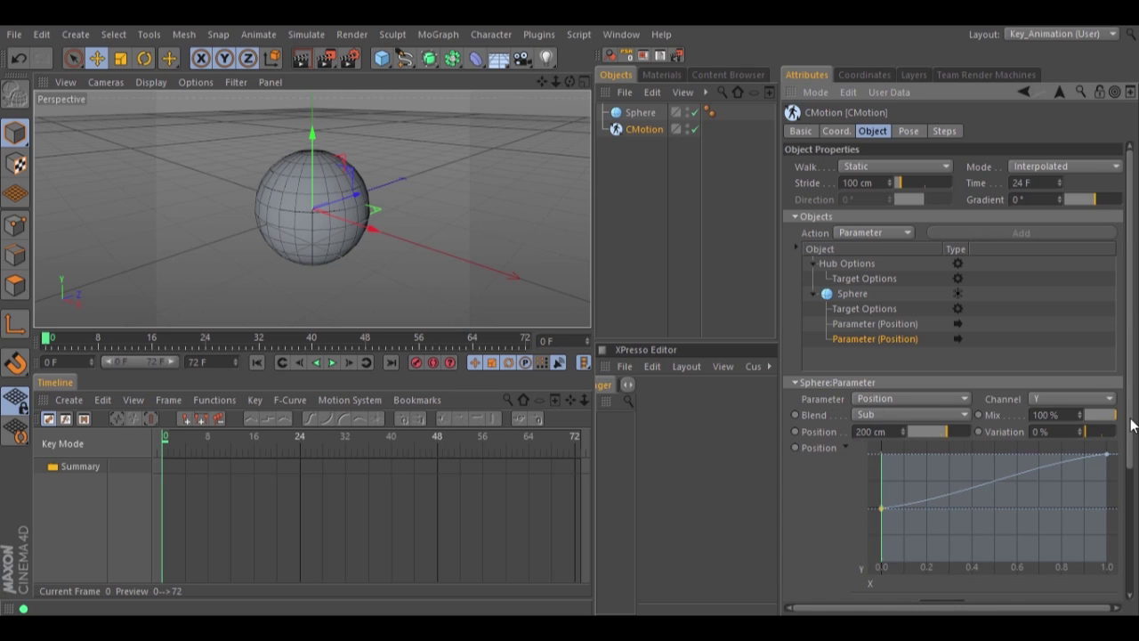
{"action": "scroll", "coordinate": [1132, 425], "scroll_direction": "down", "scroll_amount": 3}
{"action": "left_click", "coordinate": [947, 528]}
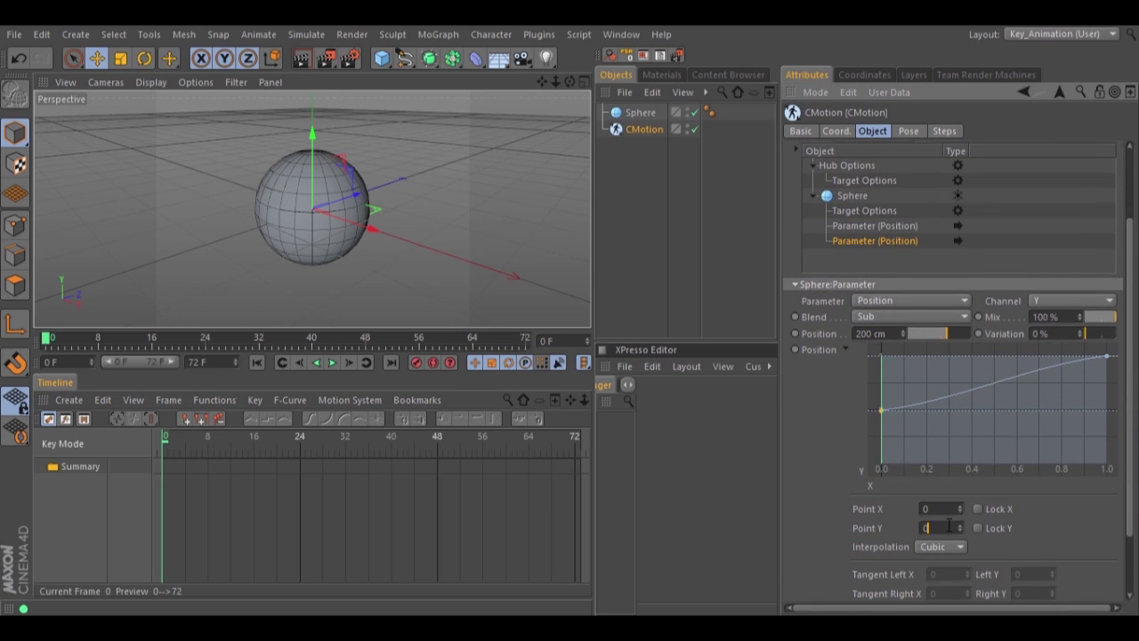
{"action": "scroll", "coordinate": [1128, 514], "scroll_direction": "up", "scroll_amount": 2}
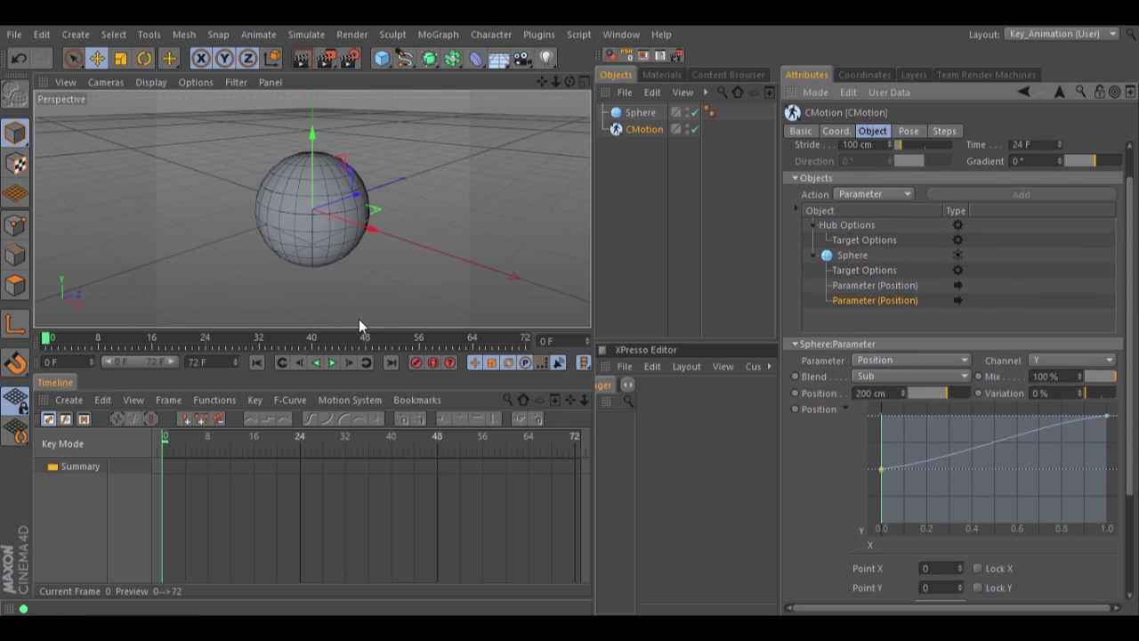
Preview the sphere's motion with the second Position action in Sub blend mode and return to frame 0
{"action": "left_click", "coordinate": [331, 362]}
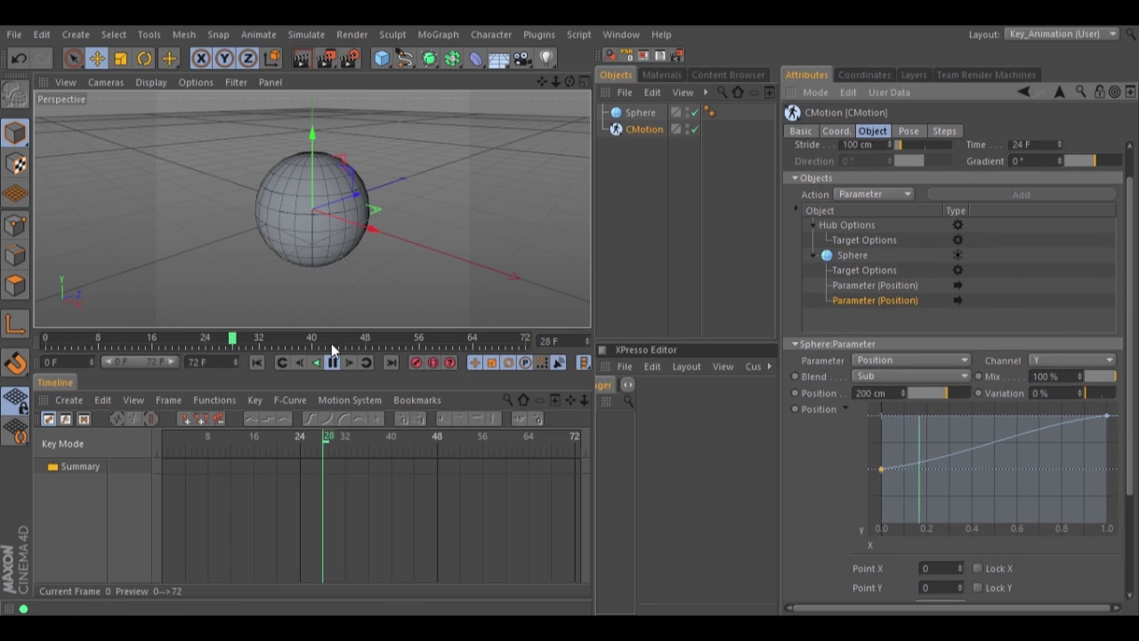
{"action": "left_click", "coordinate": [331, 363]}
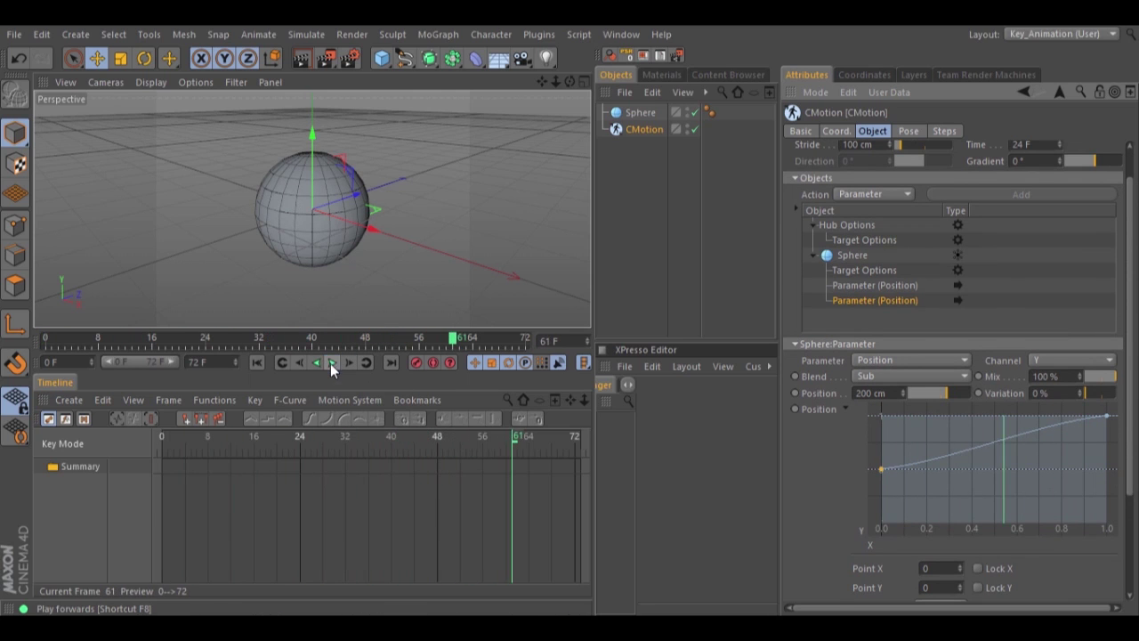
{"action": "left_click", "coordinate": [262, 359]}
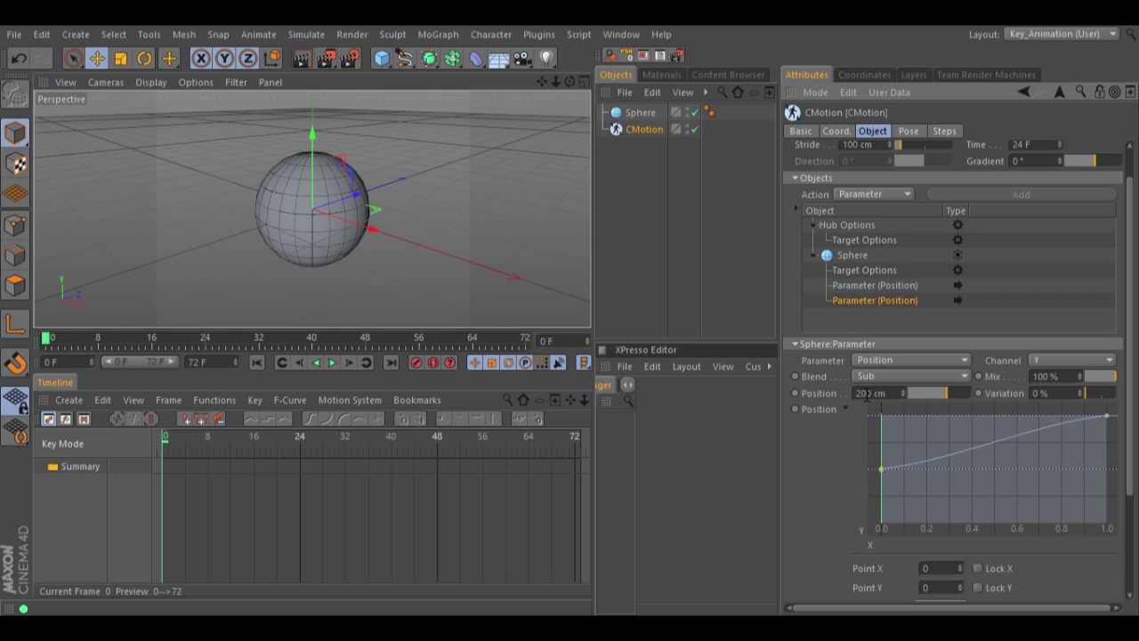
Set the second Position action's blend mode to Mult and compare its settings with the first Position action
{"action": "left_click", "coordinate": [870, 377]}
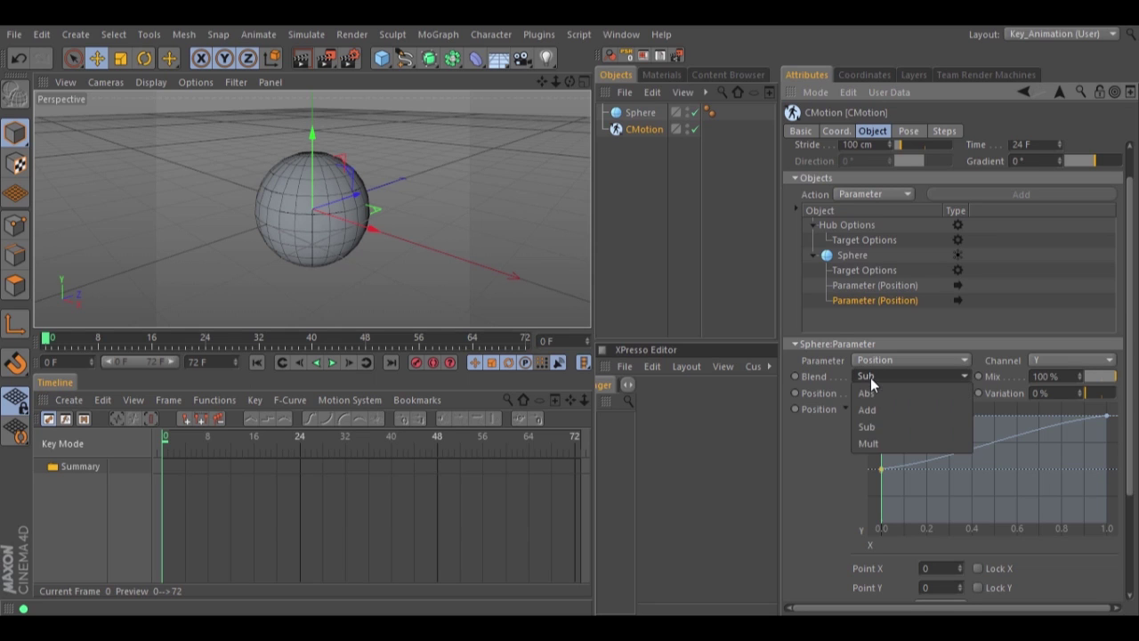
{"action": "left_click", "coordinate": [880, 443]}
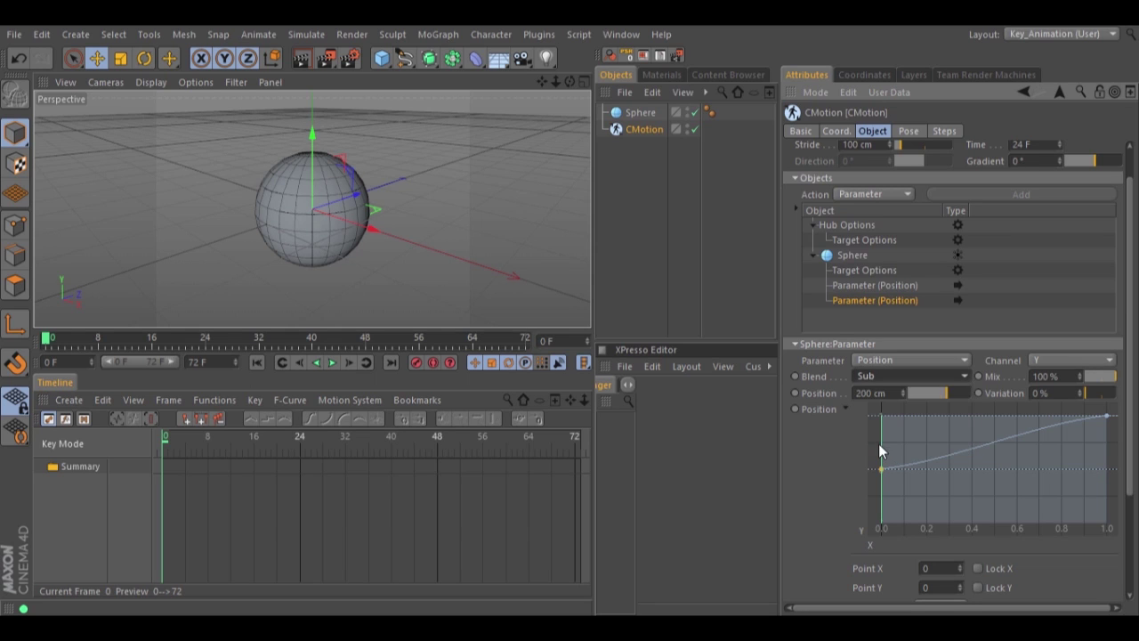
{"action": "left_click", "coordinate": [851, 289]}
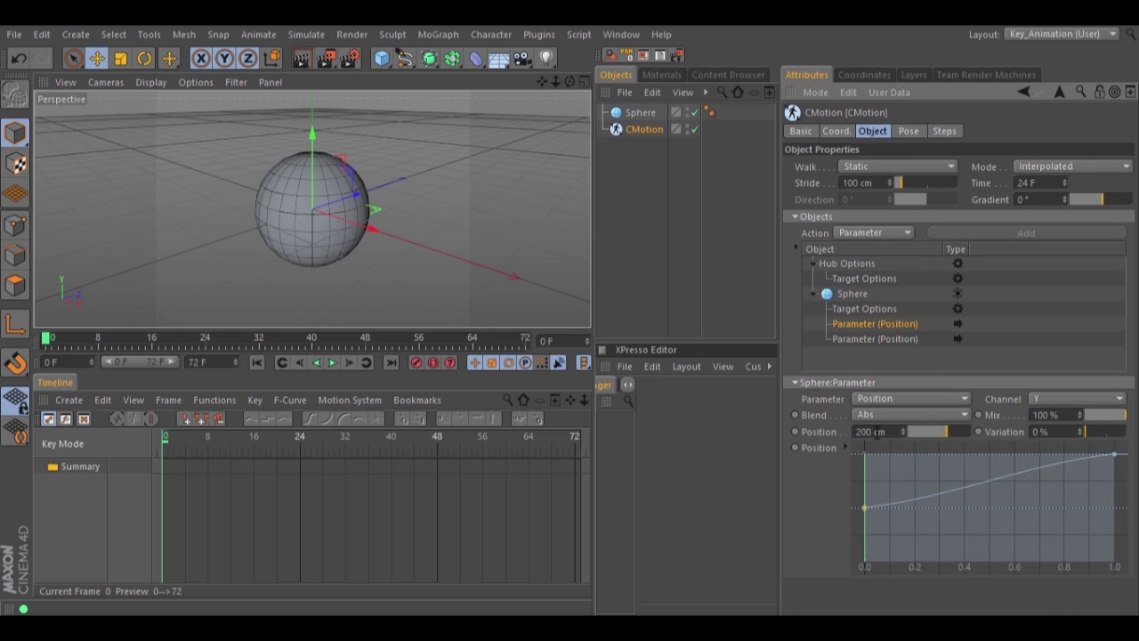
{"action": "left_click", "coordinate": [857, 339]}
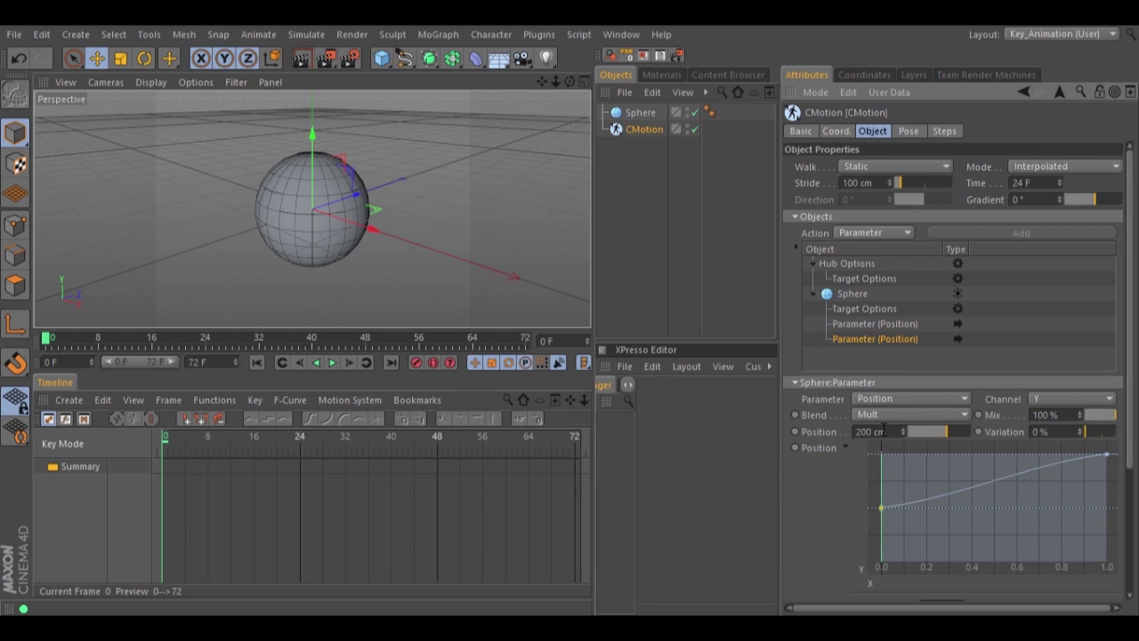
Preview the sphere's motion in Mult mode, return to frame 0 and review the first Position action's settings
{"action": "left_click", "coordinate": [557, 81]}
{"action": "left_click", "coordinate": [331, 363]}
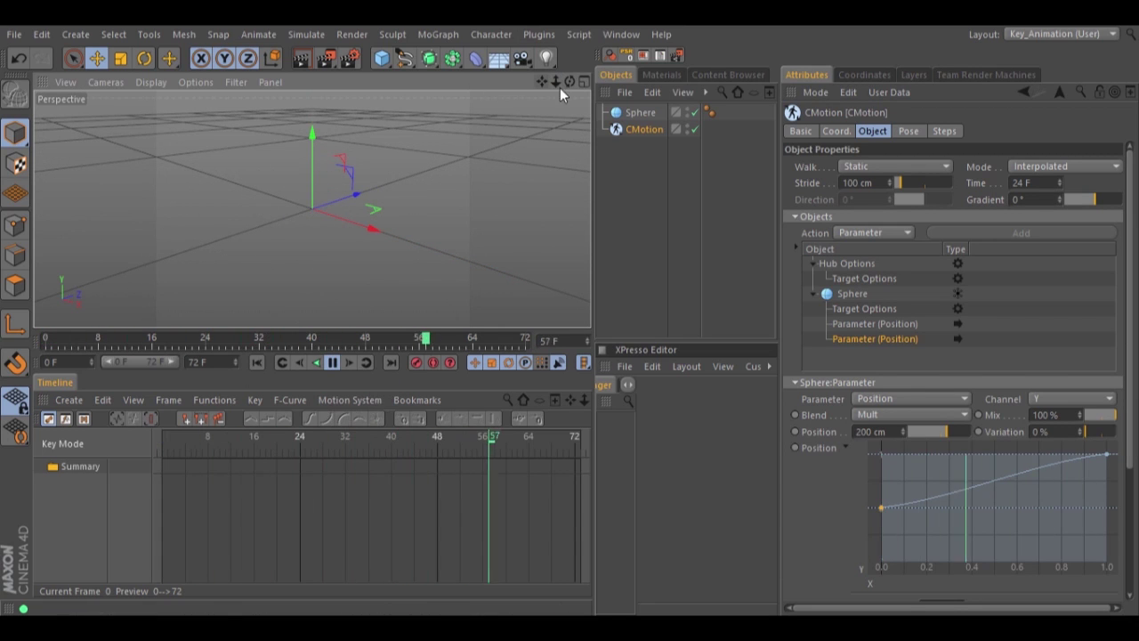
{"action": "left_click_drag", "start_coordinate": [569, 80], "coordinate": [570, 310]}
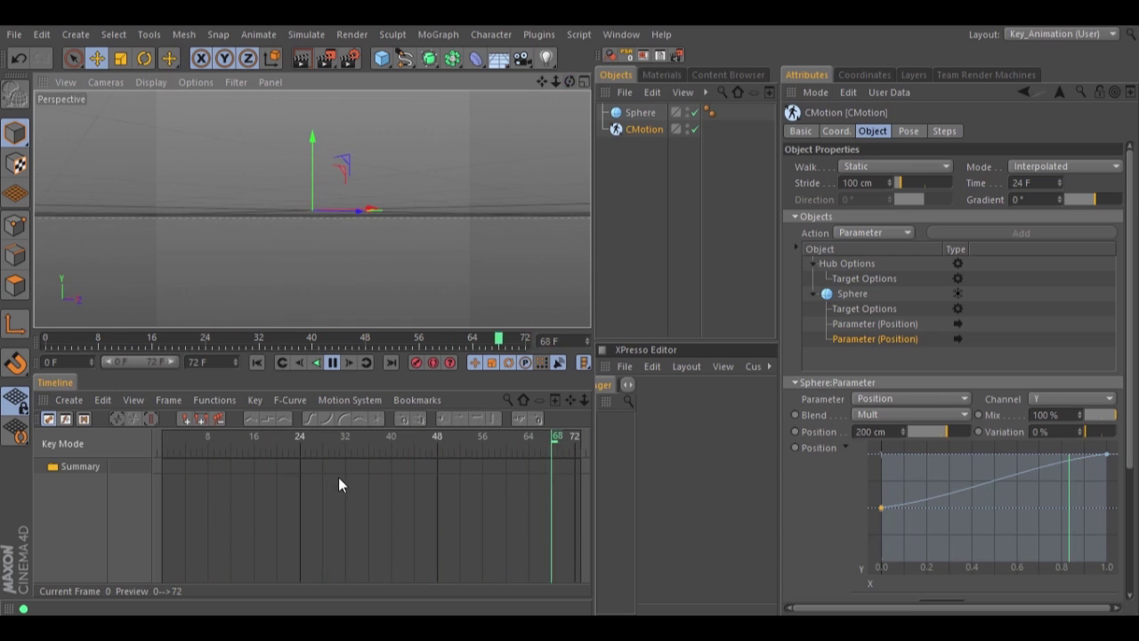
{"action": "left_click", "coordinate": [332, 362]}
{"action": "left_click", "coordinate": [257, 363]}
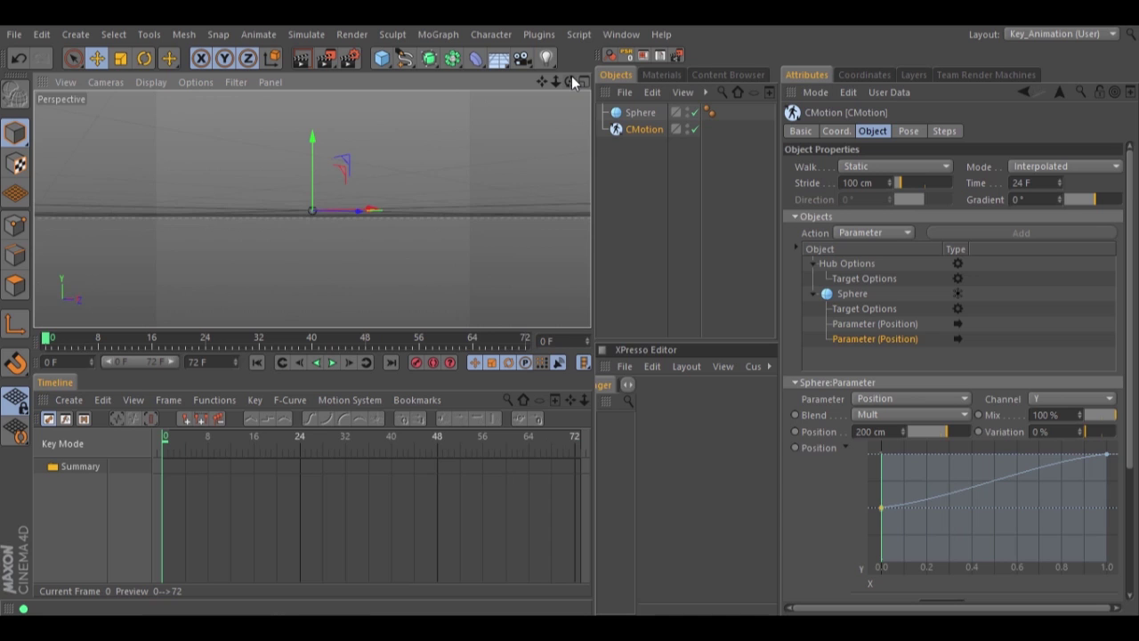
{"action": "left_click_drag", "start_coordinate": [570, 80], "coordinate": [570, 312]}
{"action": "left_click_drag", "start_coordinate": [555, 80], "coordinate": [570, 312]}
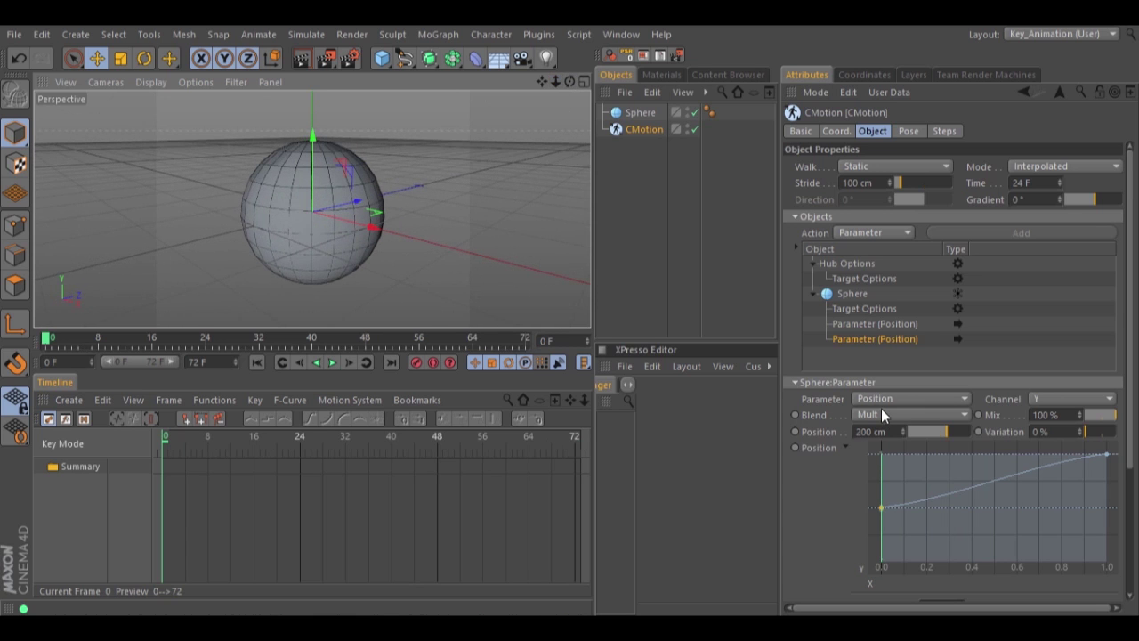
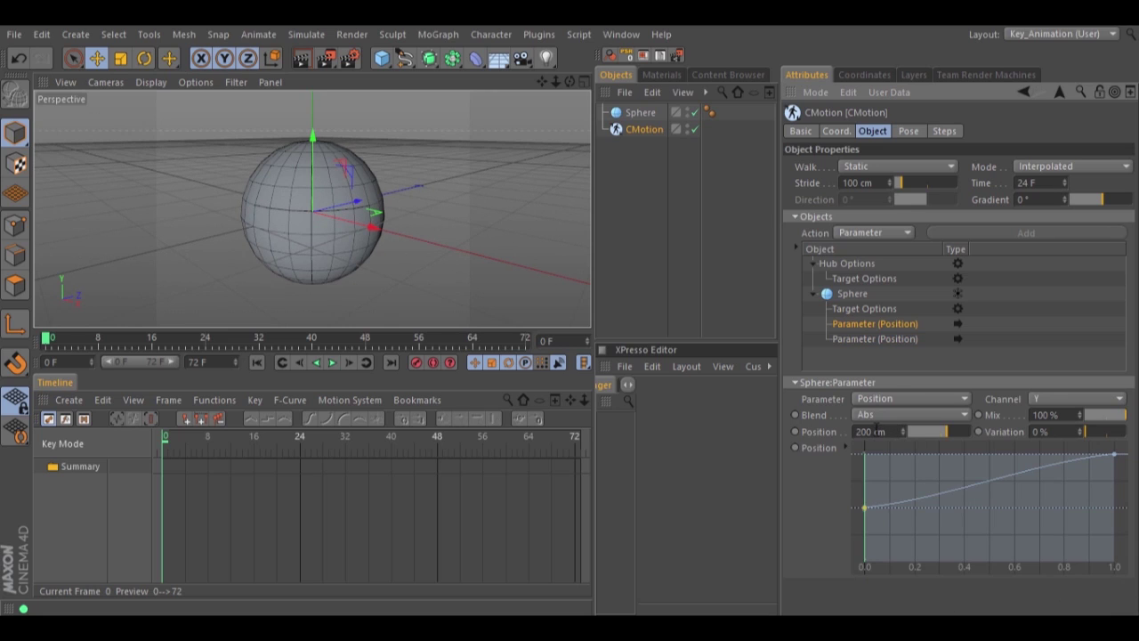
{"action": "left_click", "coordinate": [848, 300]}
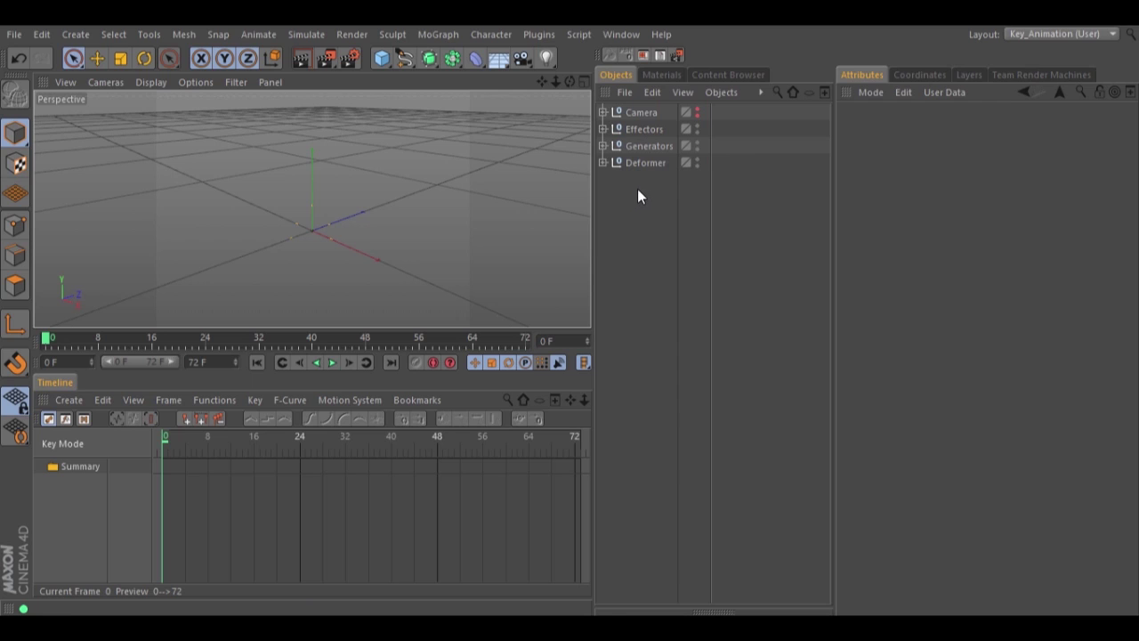
Show and expand the Camera group, enable its CMotion object and select the camera
{"action": "left_click", "coordinate": [697, 110]}
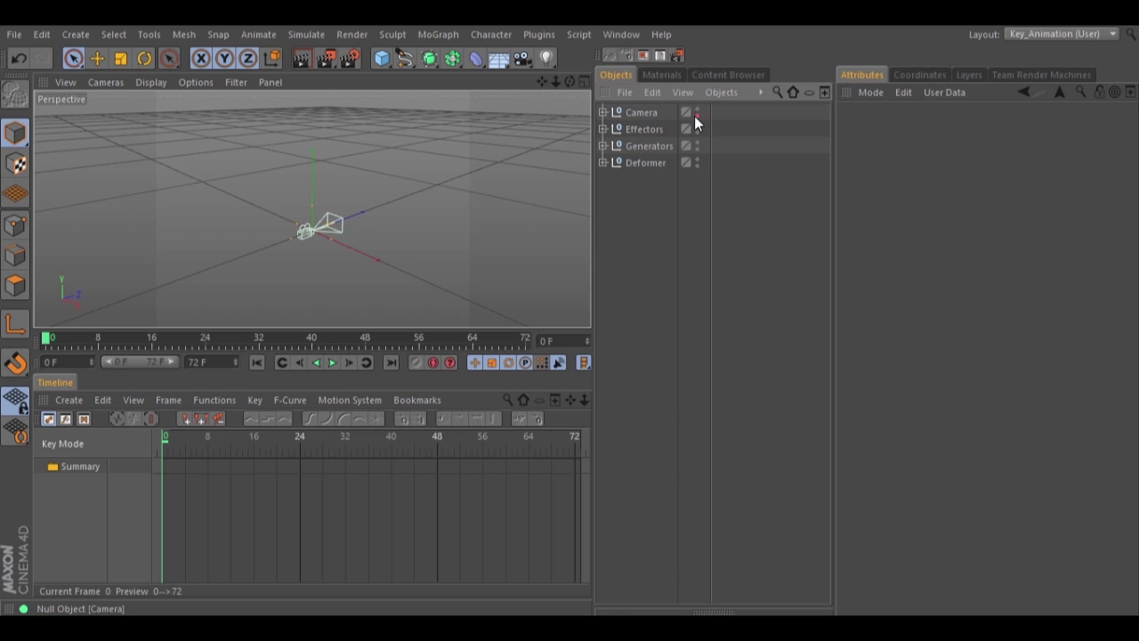
{"action": "left_click", "coordinate": [603, 111]}
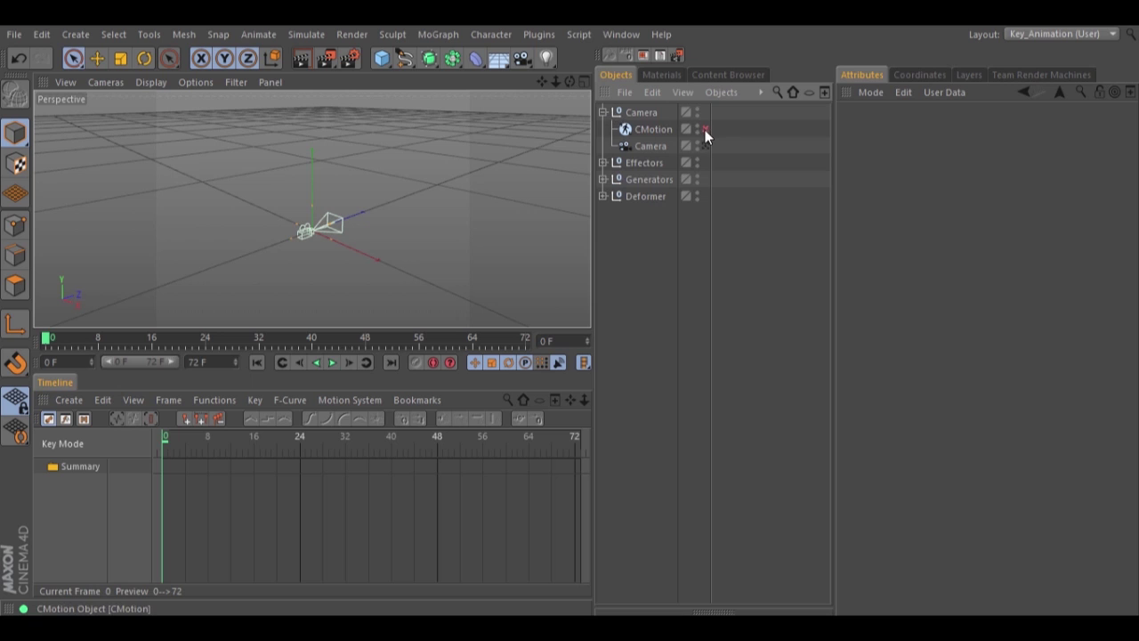
{"action": "left_click", "coordinate": [650, 146]}
{"action": "mouse_move", "coordinate": [551, 80]}
{"action": "left_mouse_down"}
{"action": "mouse_move", "coordinate": [570, 311]}
{"action": "mouse_move", "coordinate": [543, 80]}
{"action": "mouse_move", "coordinate": [570, 311]}
{"action": "mouse_move", "coordinate": [560, 96]}
{"action": "left_mouse_up"}
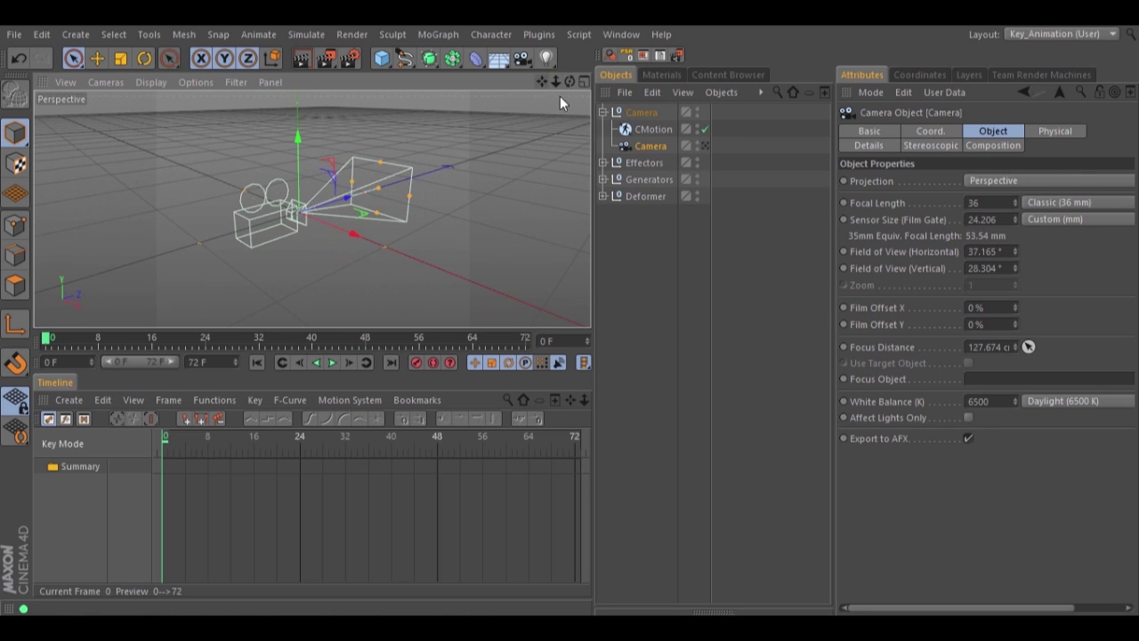
Select the Camera group's CMotion object and widen the attributes area to examine its Sensor Size (Film Gate) action
{"action": "left_click", "coordinate": [652, 130]}
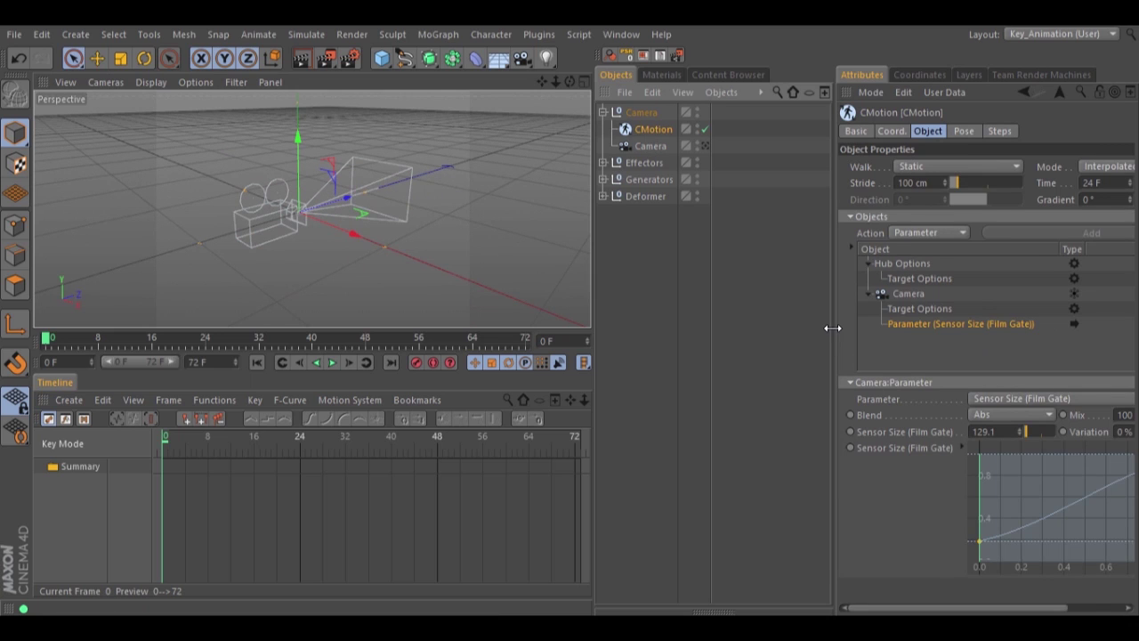
{"action": "left_click_drag", "start_coordinate": [832, 329], "coordinate": [763, 329]}
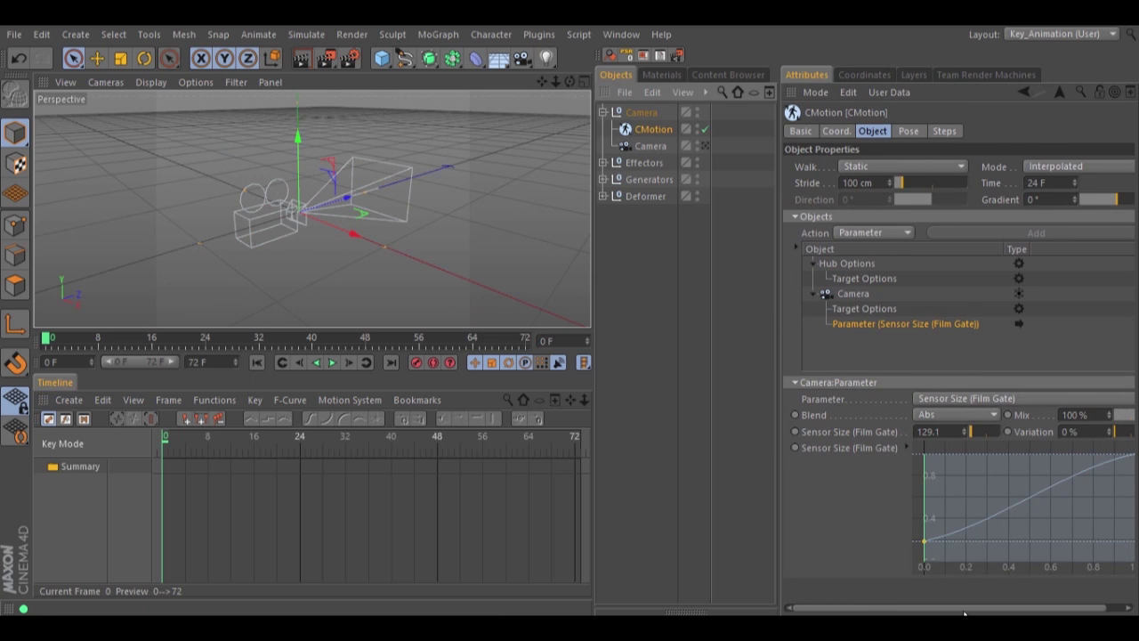
{"action": "left_click_drag", "start_coordinate": [965, 613], "coordinate": [985, 612]}
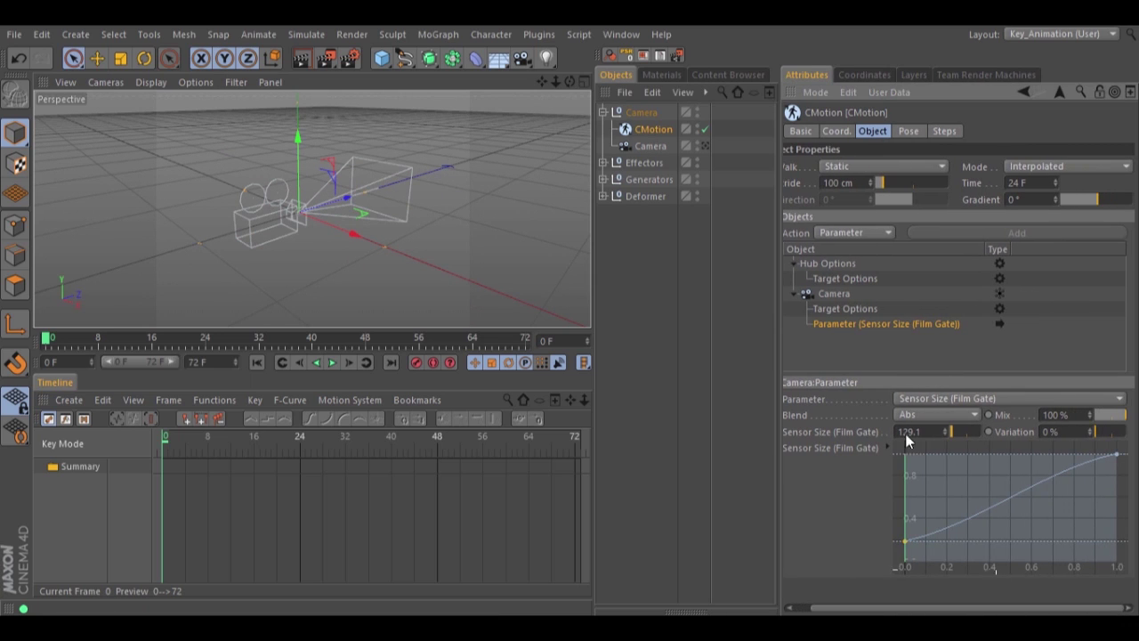
Play the animation while checking the camera's Sensor Size (Film Gate) value, and return to frame 0
{"action": "left_click", "coordinate": [331, 363]}
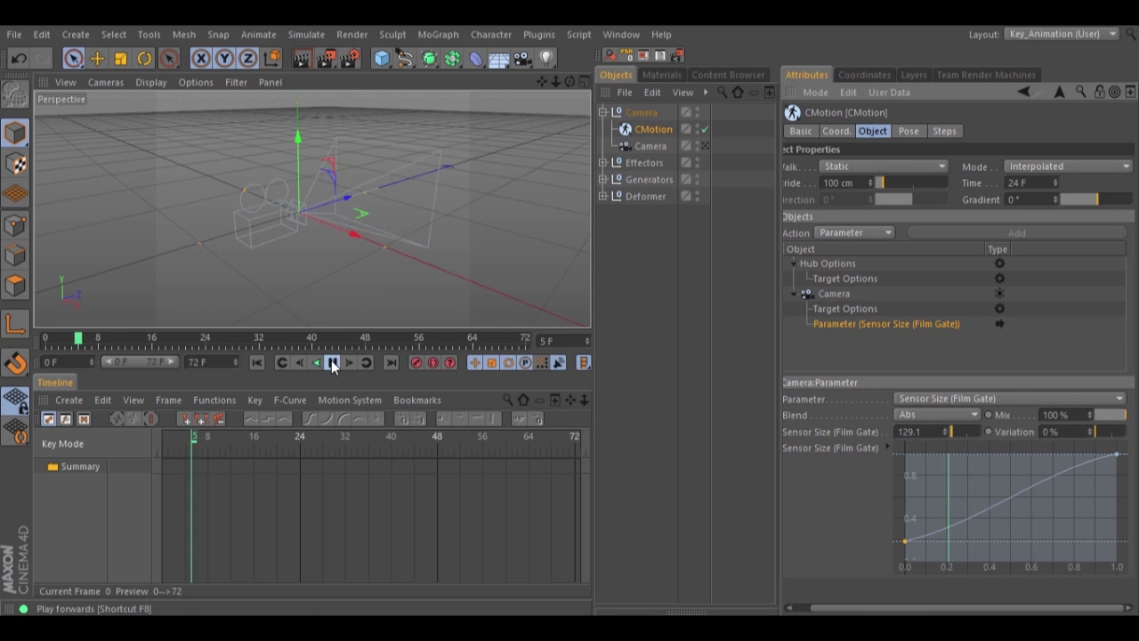
{"action": "left_click", "coordinate": [641, 146]}
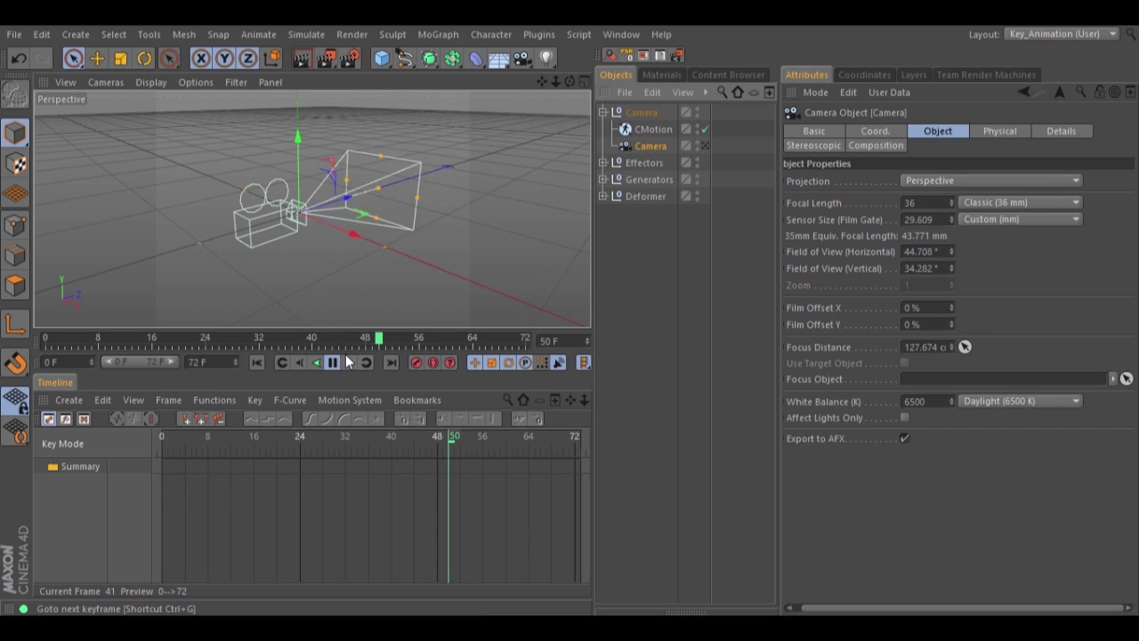
{"action": "left_click", "coordinate": [256, 363]}
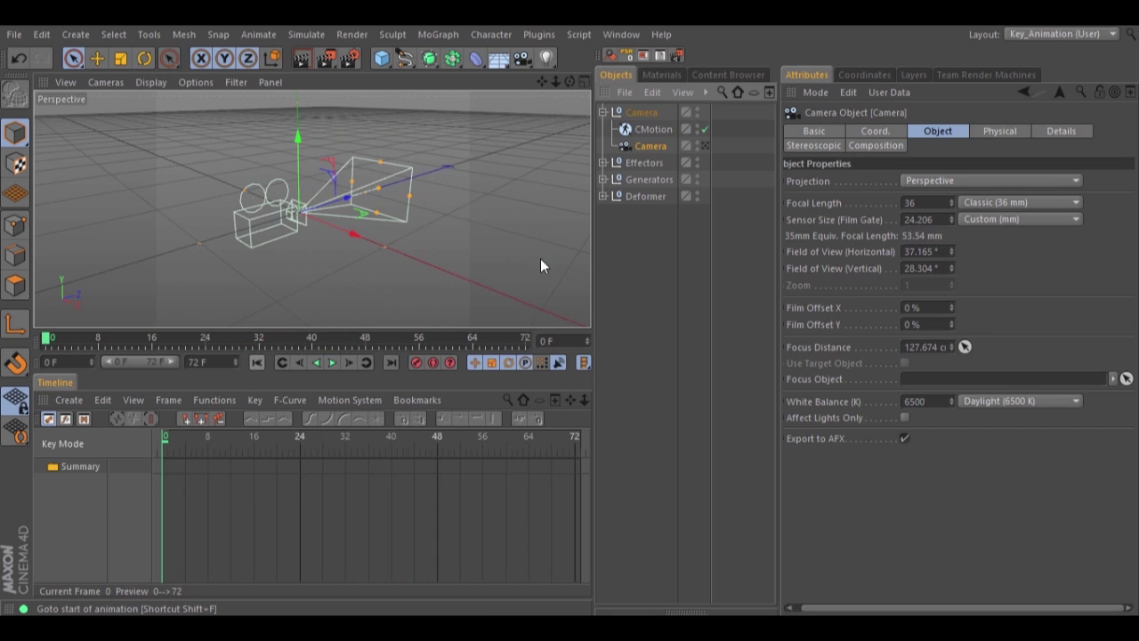
Hide the Camera group with its CMotion and Camera objects, and collapse the group
{"action": "double_click", "coordinate": [698, 112]}
{"action": "left_click_drag", "start_coordinate": [698, 129], "coordinate": [698, 146]}
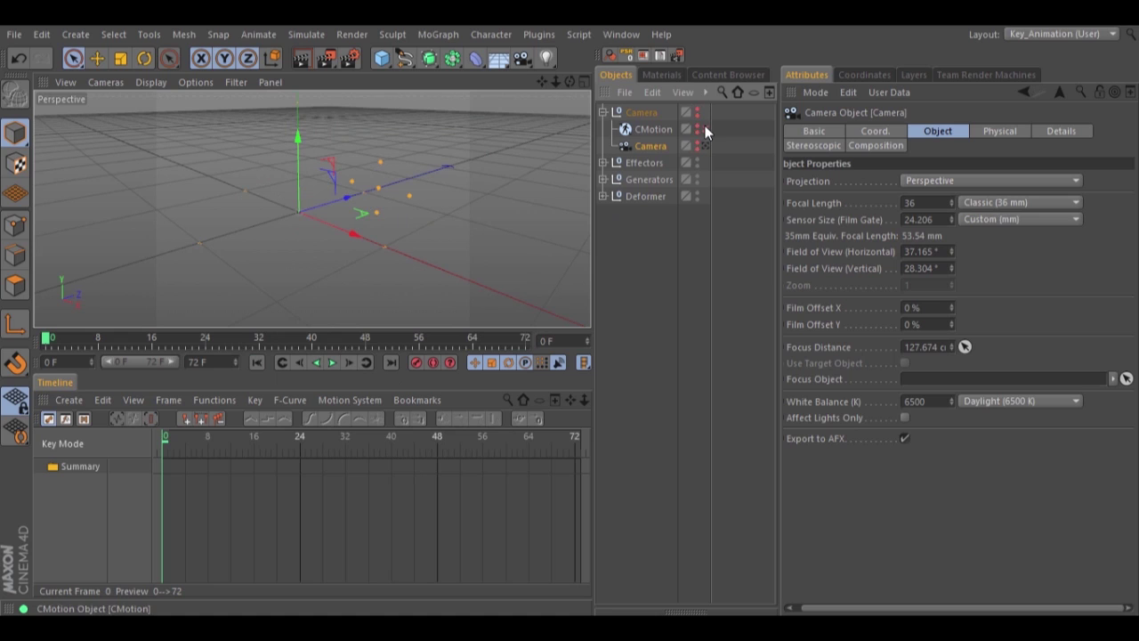
{"action": "left_click", "coordinate": [603, 113]}
Expand the Effectors and Plain groups, make Plain visible and enable CMotion_Plain, the Plain effector and Fracture_Logo
{"action": "left_click", "coordinate": [603, 129]}
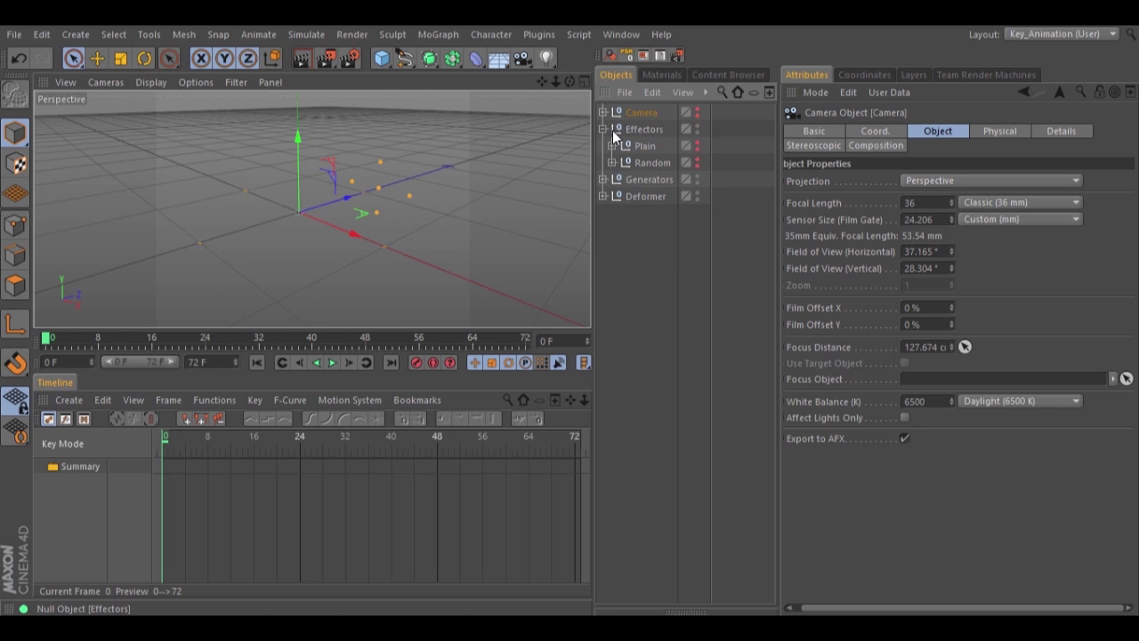
{"action": "left_click", "coordinate": [612, 146]}
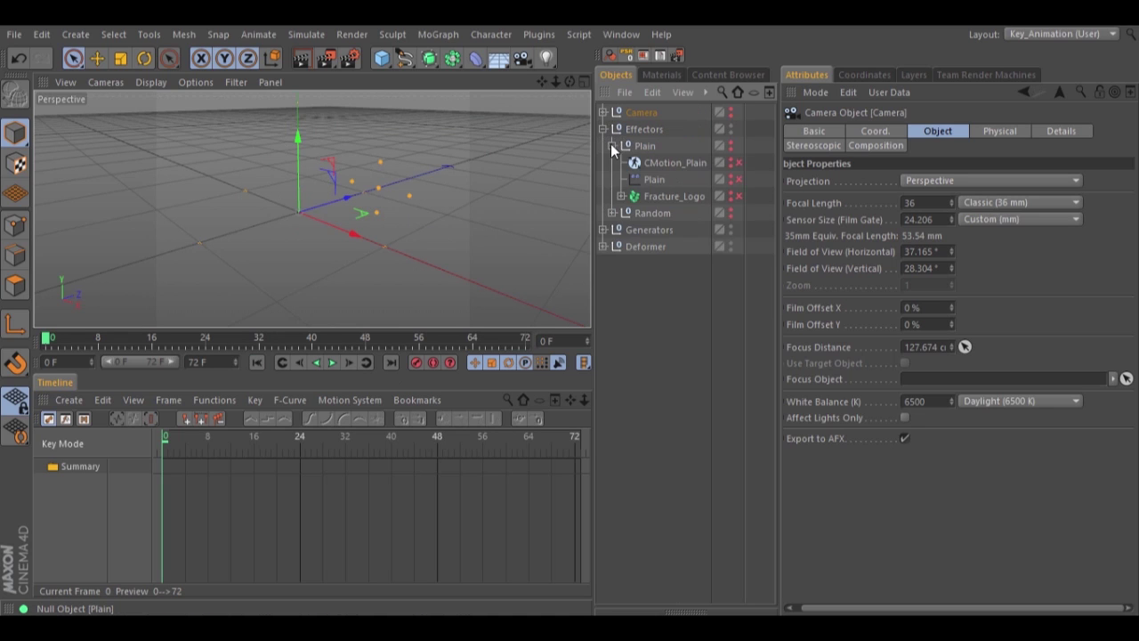
{"action": "left_click", "coordinate": [739, 163]}
{"action": "left_click", "coordinate": [739, 179]}
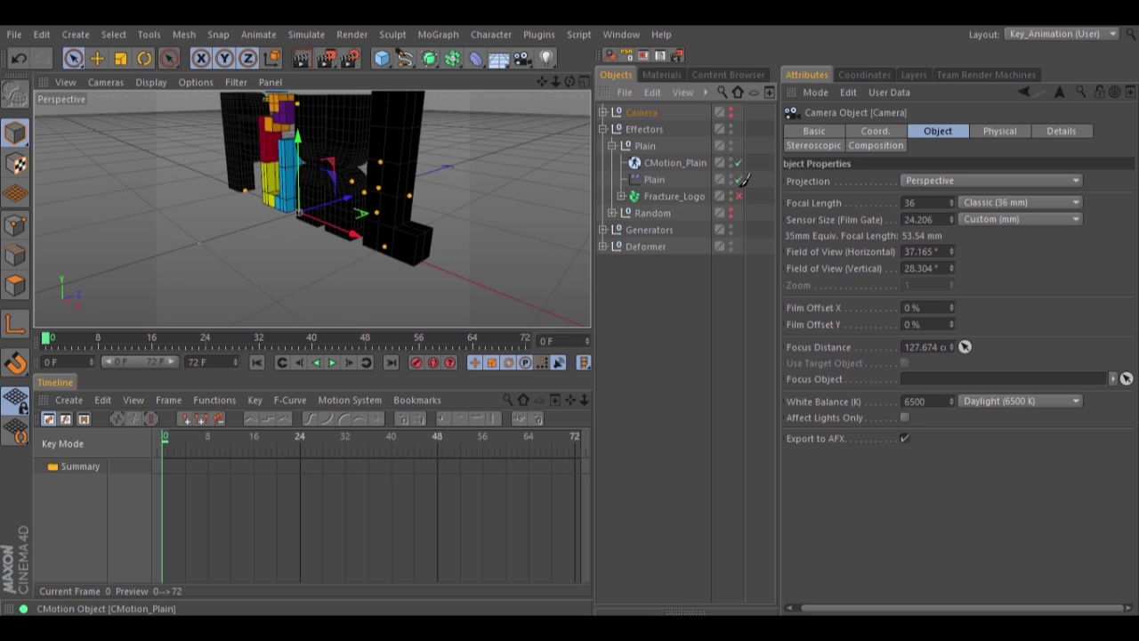
{"action": "left_click", "coordinate": [739, 196]}
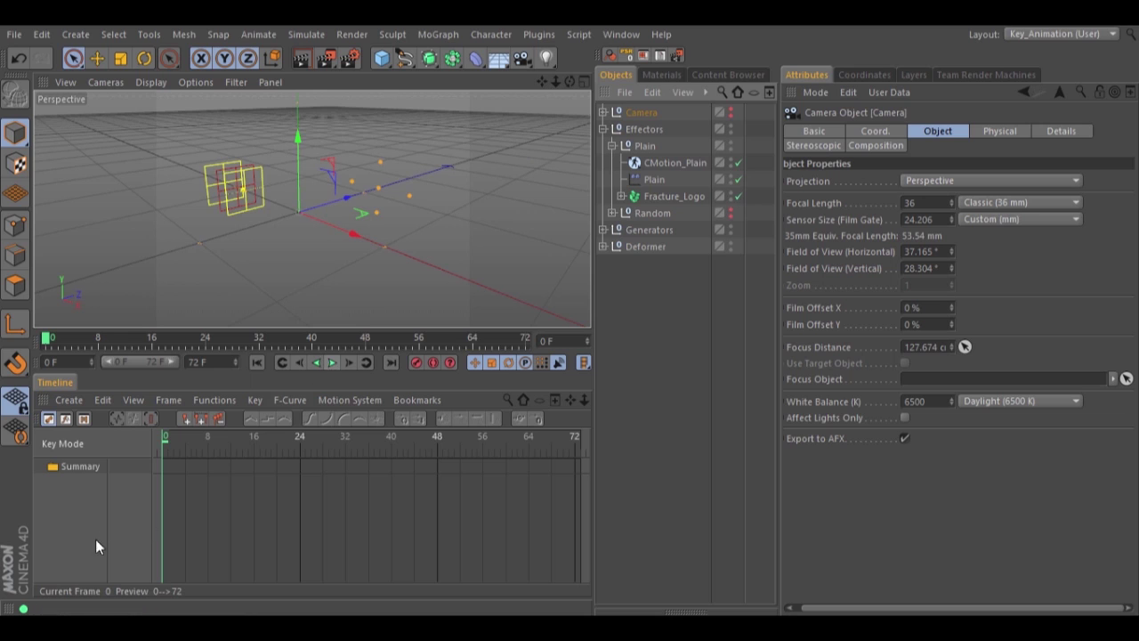
Examine CMotion_Plain's X Position action, preview how the moving Plain effector affects the logo, and return to frame 0
{"action": "left_click", "coordinate": [674, 162]}
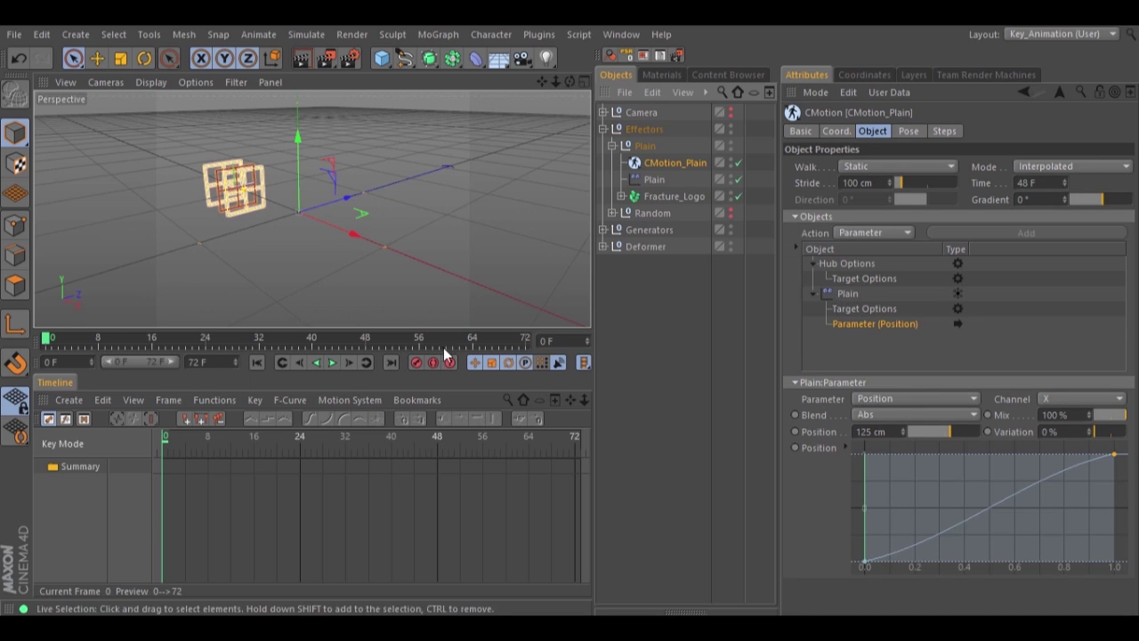
{"action": "left_click", "coordinate": [332, 364]}
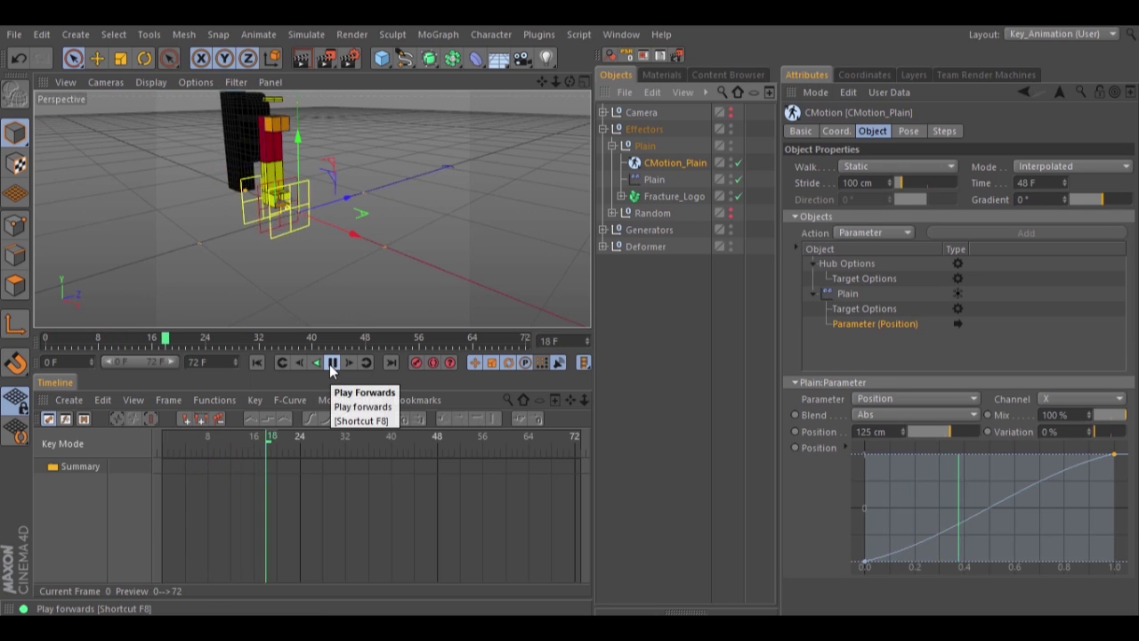
{"action": "left_click", "coordinate": [332, 363]}
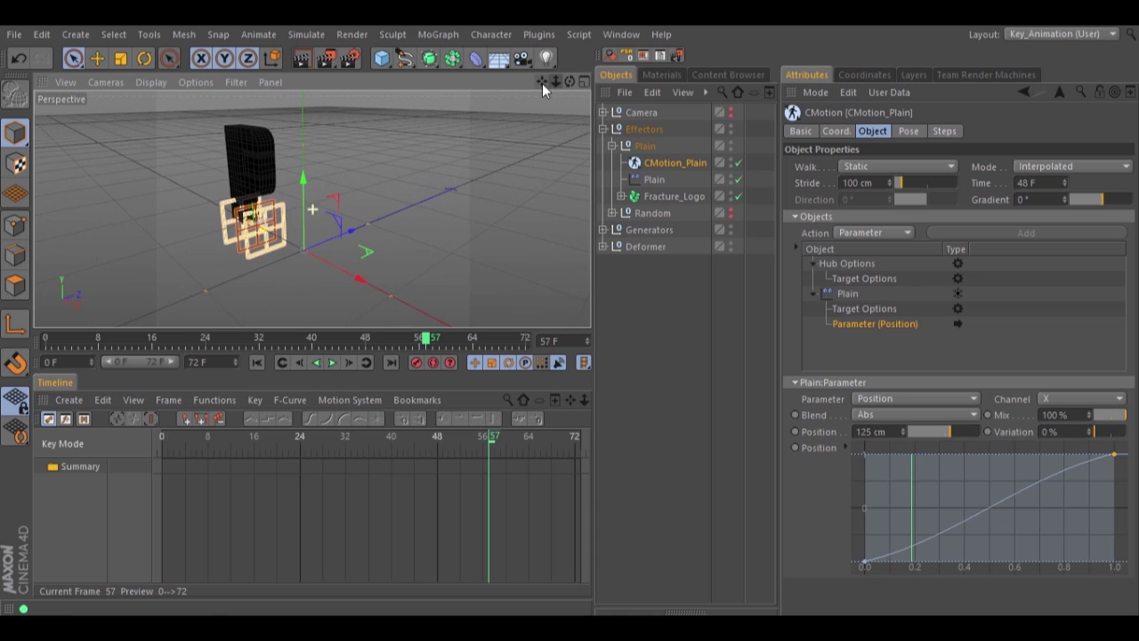
{"action": "left_click", "coordinate": [257, 362]}
{"action": "left_click", "coordinate": [332, 363]}
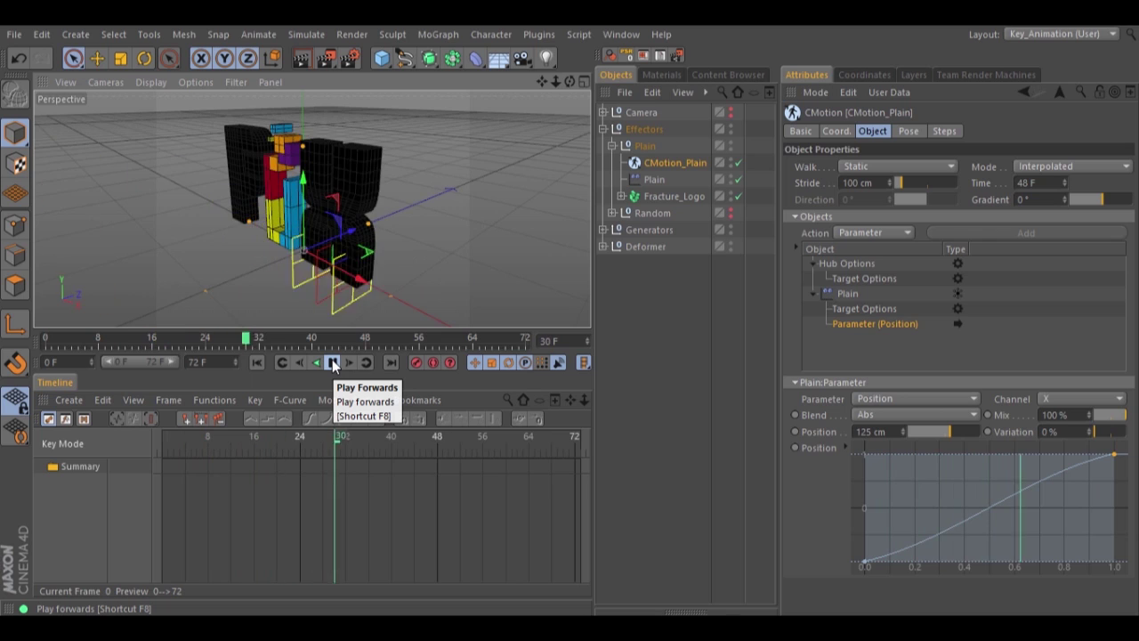
{"action": "left_click", "coordinate": [332, 363]}
{"action": "left_click", "coordinate": [256, 361]}
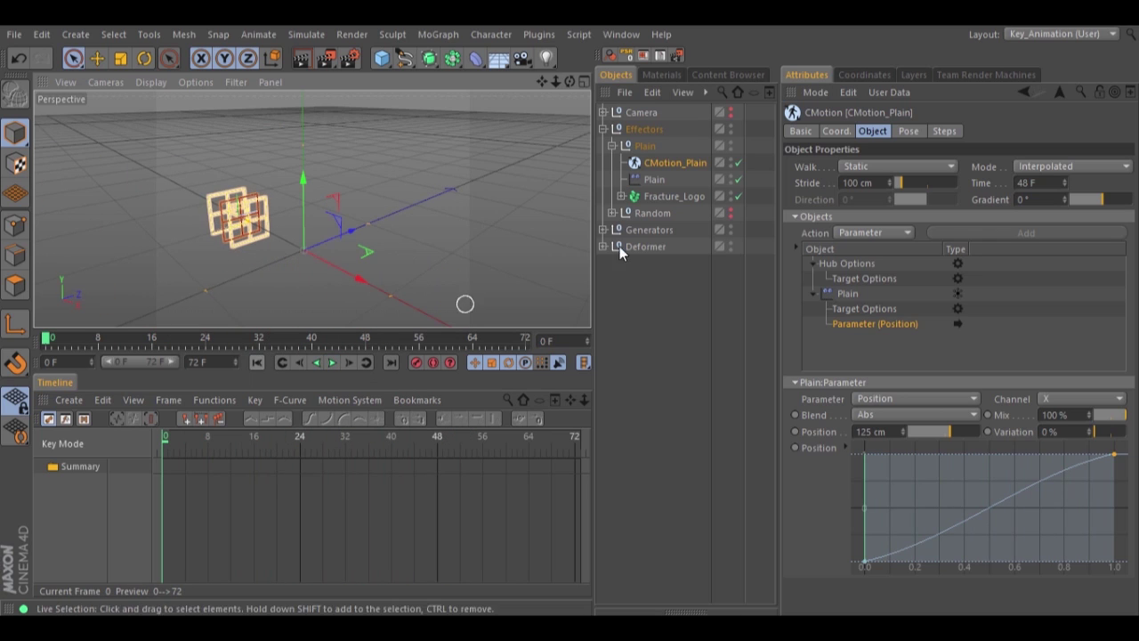
Hide the Plain group, disable CMotion_Plain, the Plain effector and Fracture_Logo, and collapse the group
{"action": "left_click", "coordinate": [731, 143]}
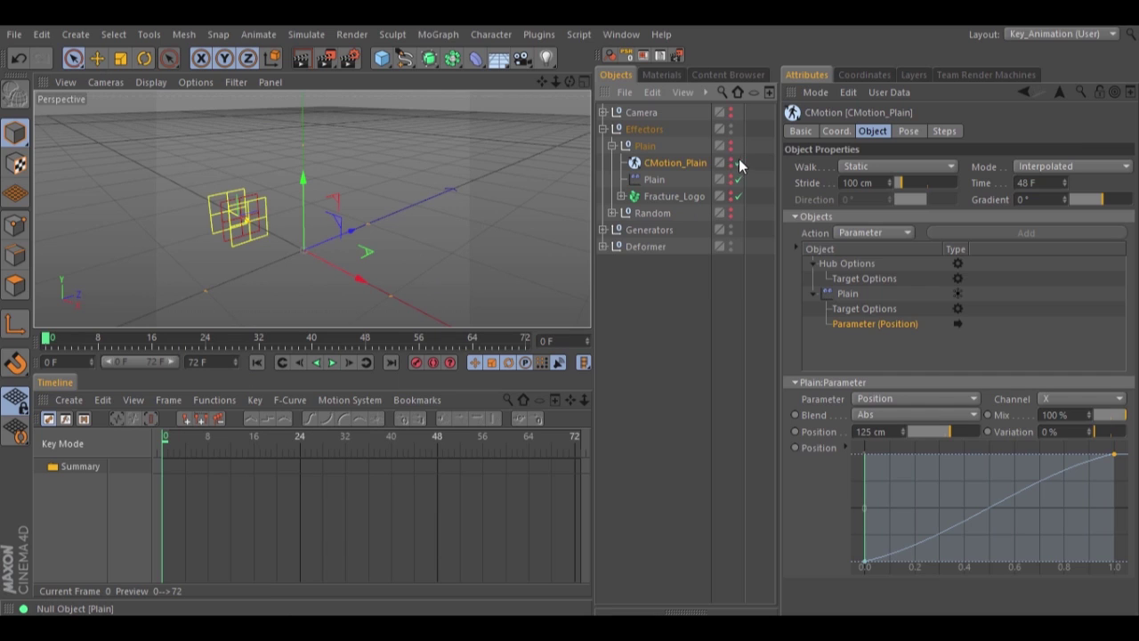
{"action": "left_click_drag", "start_coordinate": [739, 162], "coordinate": [738, 196]}
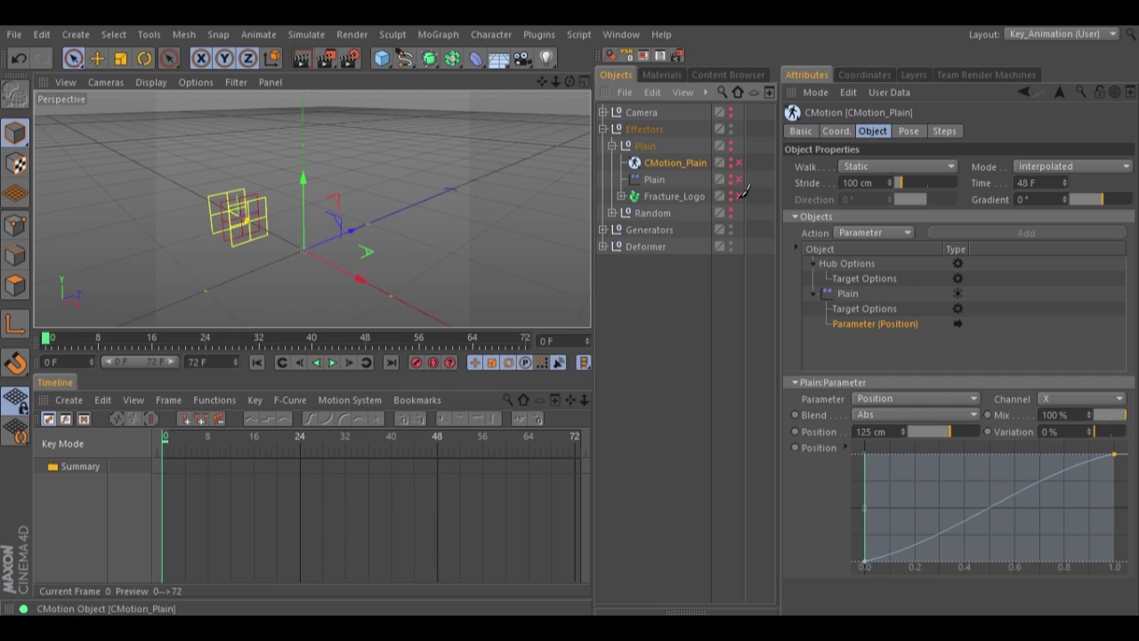
{"action": "left_click", "coordinate": [612, 145]}
Expand the Random group, make it visible, and enable CMotion, the Random effector, the Cloner and its Cube
{"action": "left_click", "coordinate": [612, 162]}
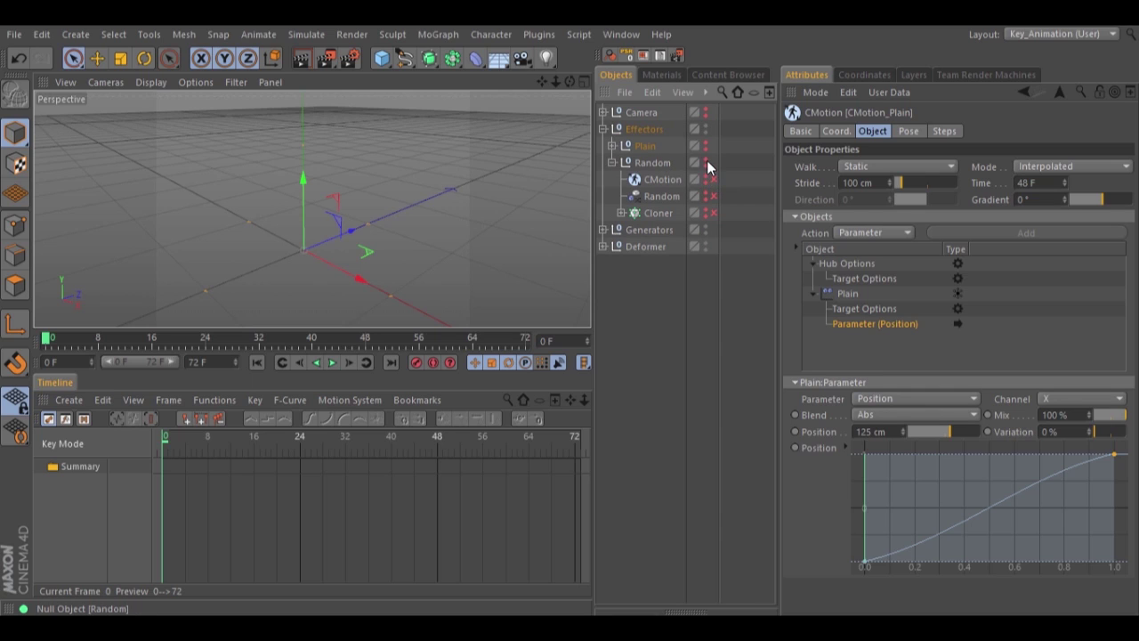
{"action": "left_click", "coordinate": [715, 213]}
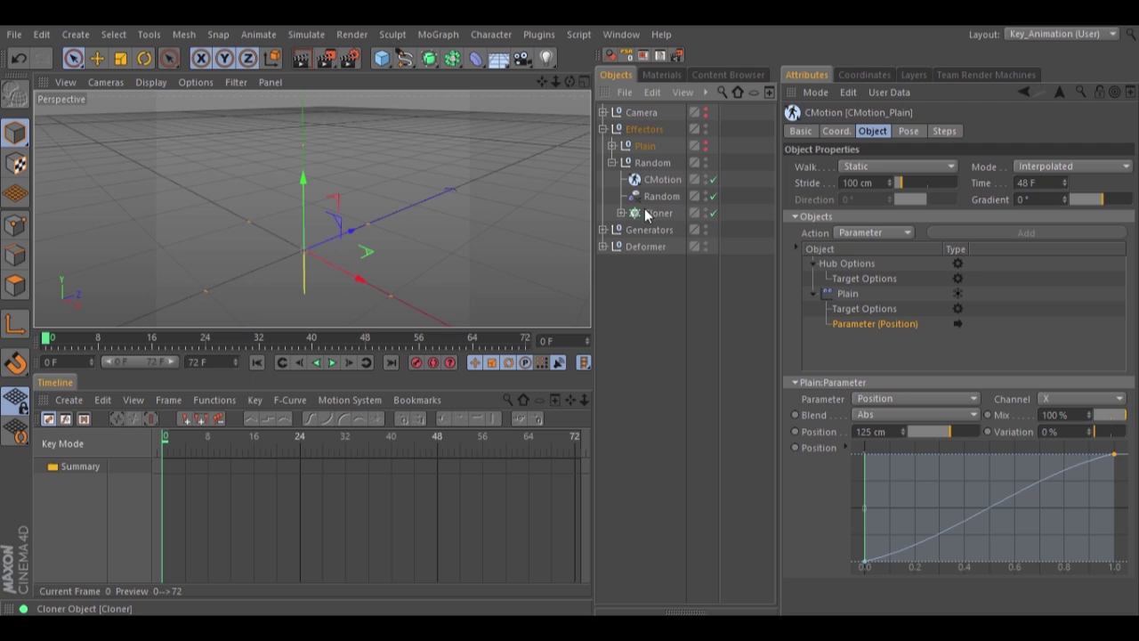
{"action": "left_click_drag", "start_coordinate": [555, 81], "coordinate": [570, 303]}
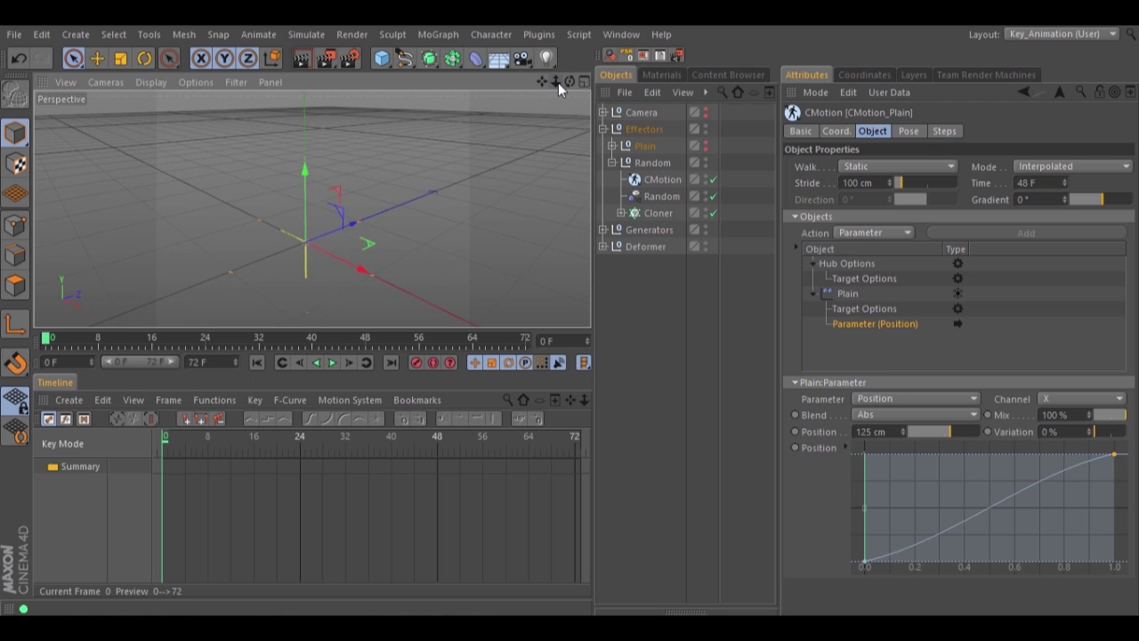
{"action": "left_click_drag", "start_coordinate": [543, 82], "coordinate": [569, 307]}
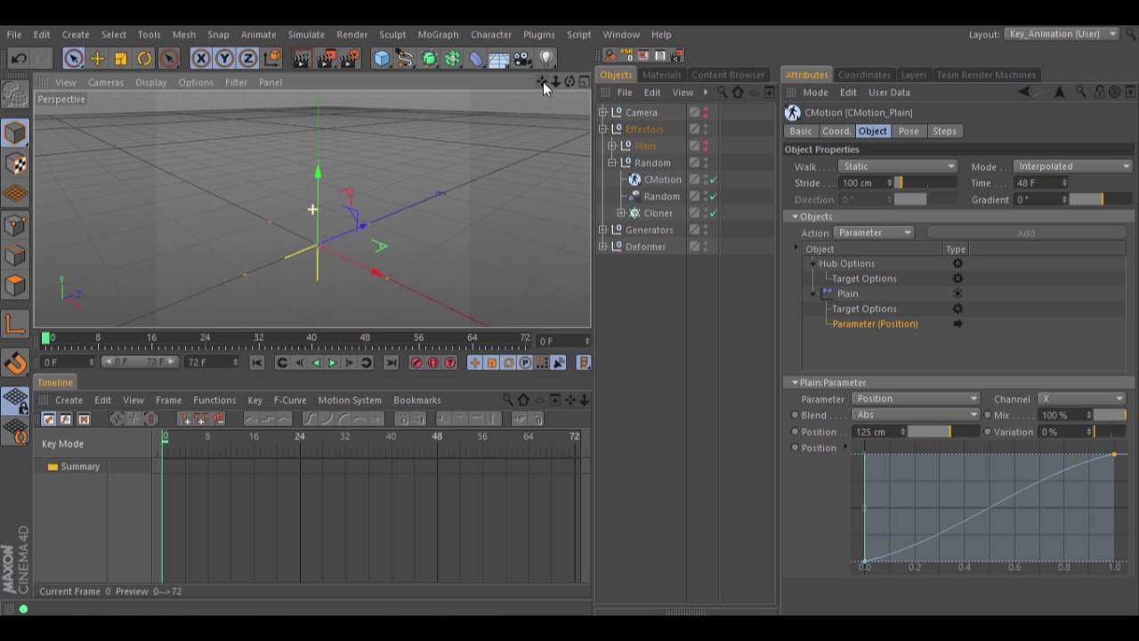
{"action": "left_click", "coordinate": [621, 213]}
{"action": "left_click", "coordinate": [714, 229]}
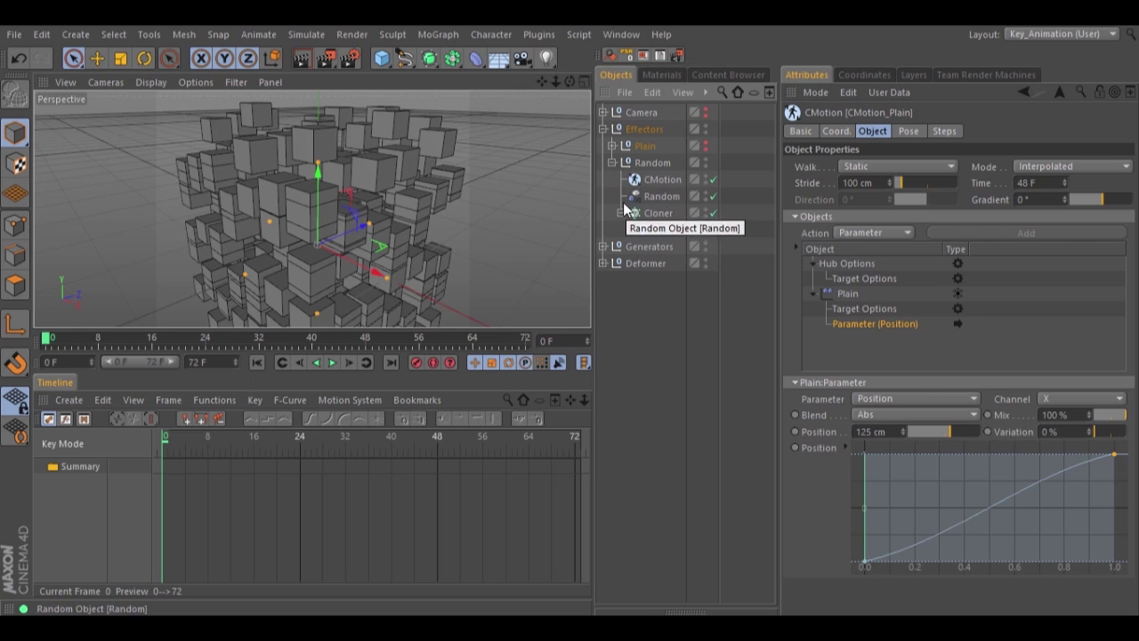
{"action": "left_click_drag", "start_coordinate": [555, 84], "coordinate": [569, 310]}
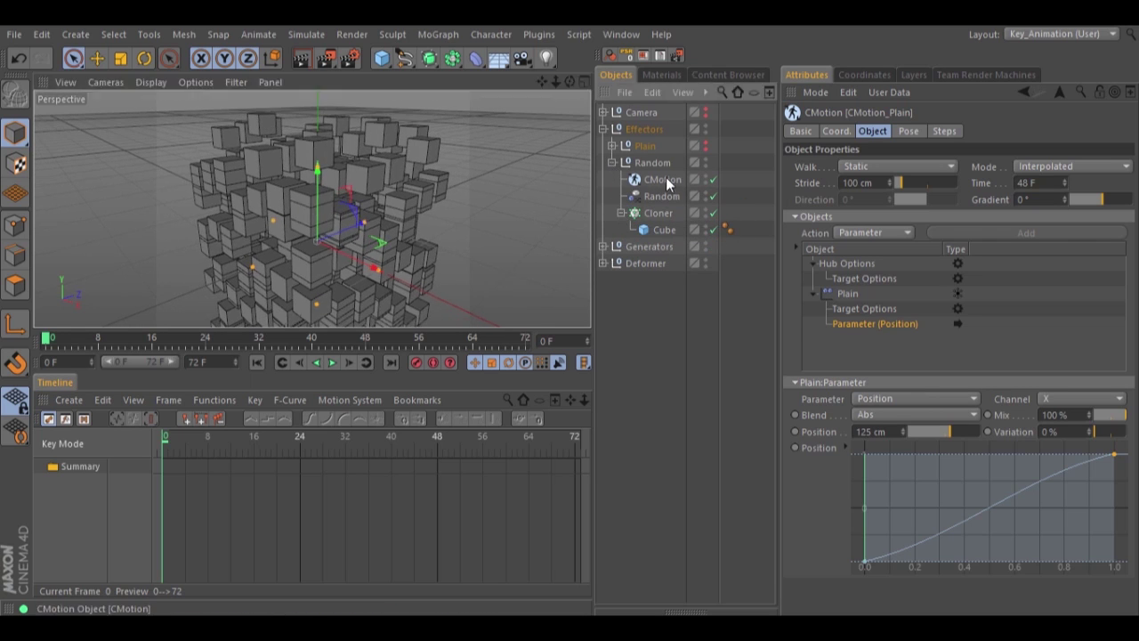
Examine the Random setup's CMotion actions: the X and Z position (P) parameters and the Z rotation (R) parameter
{"action": "left_click", "coordinate": [664, 179]}
{"action": "left_click", "coordinate": [860, 324]}
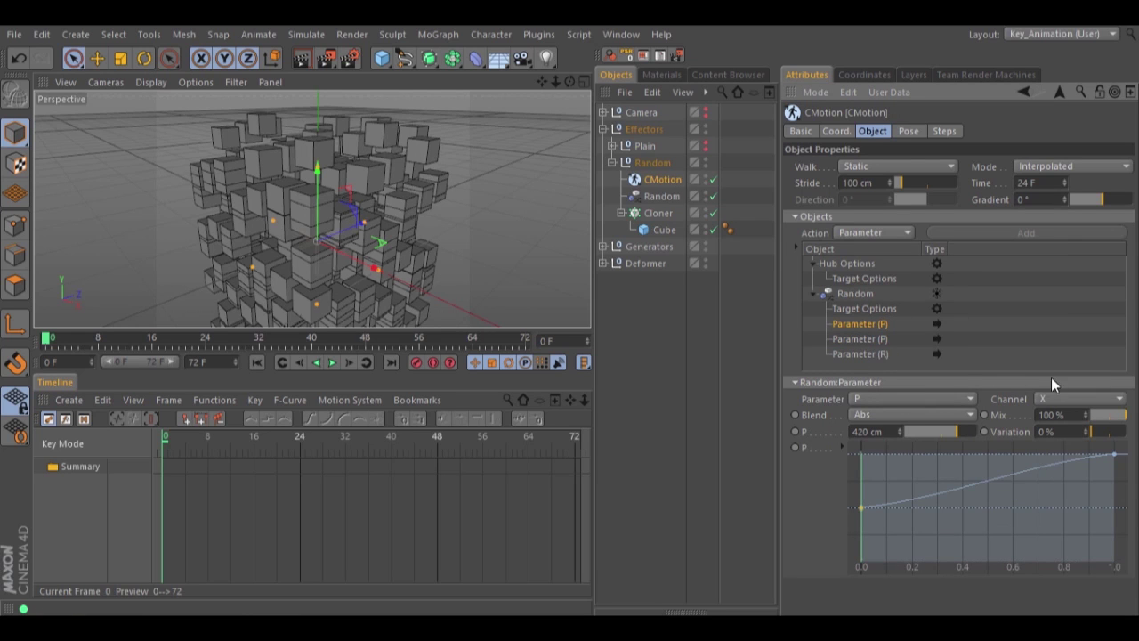
{"action": "left_click", "coordinate": [861, 340]}
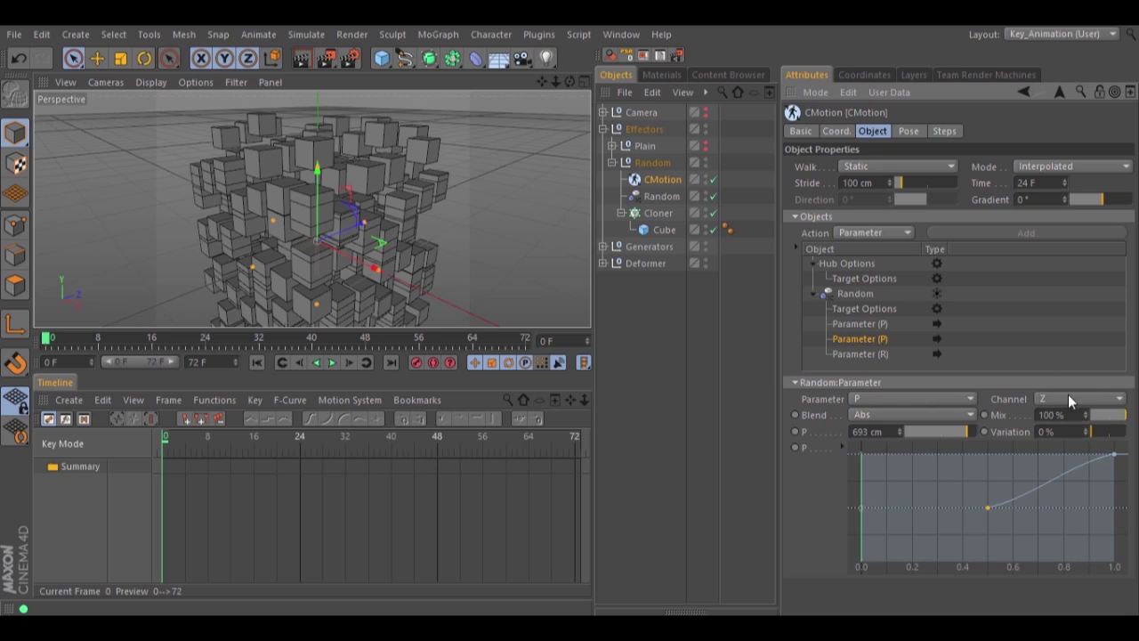
{"action": "left_click", "coordinate": [870, 354]}
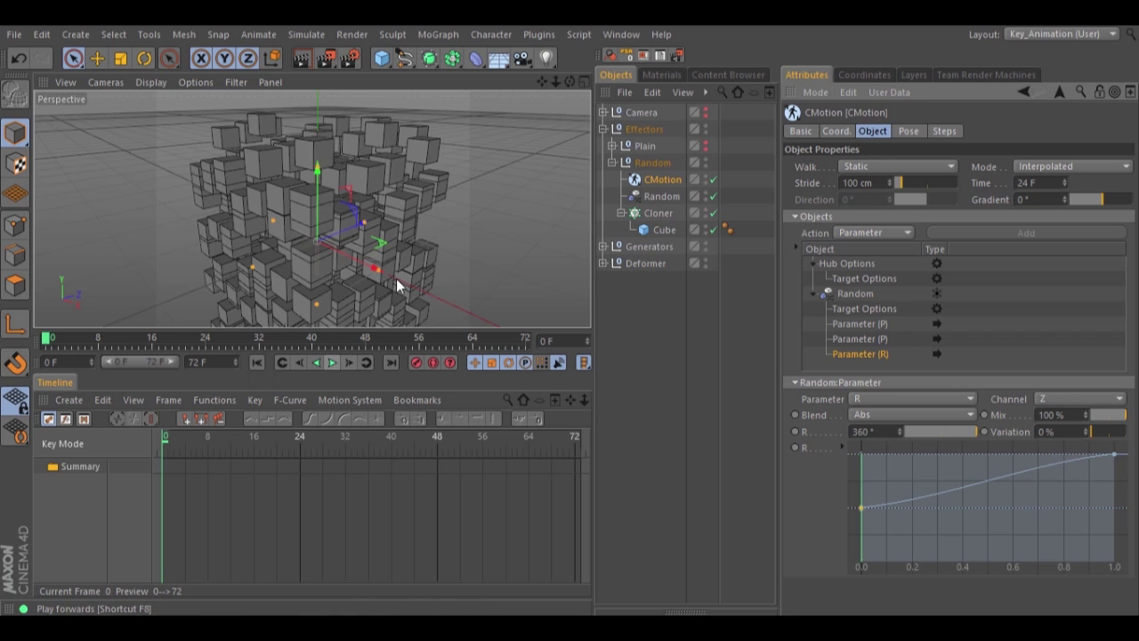
Preview twice how the animated Random effector scatters the cloned cubes, and return to frame 0
{"action": "left_click_drag", "start_coordinate": [555, 81], "coordinate": [570, 313]}
{"action": "left_click", "coordinate": [335, 364]}
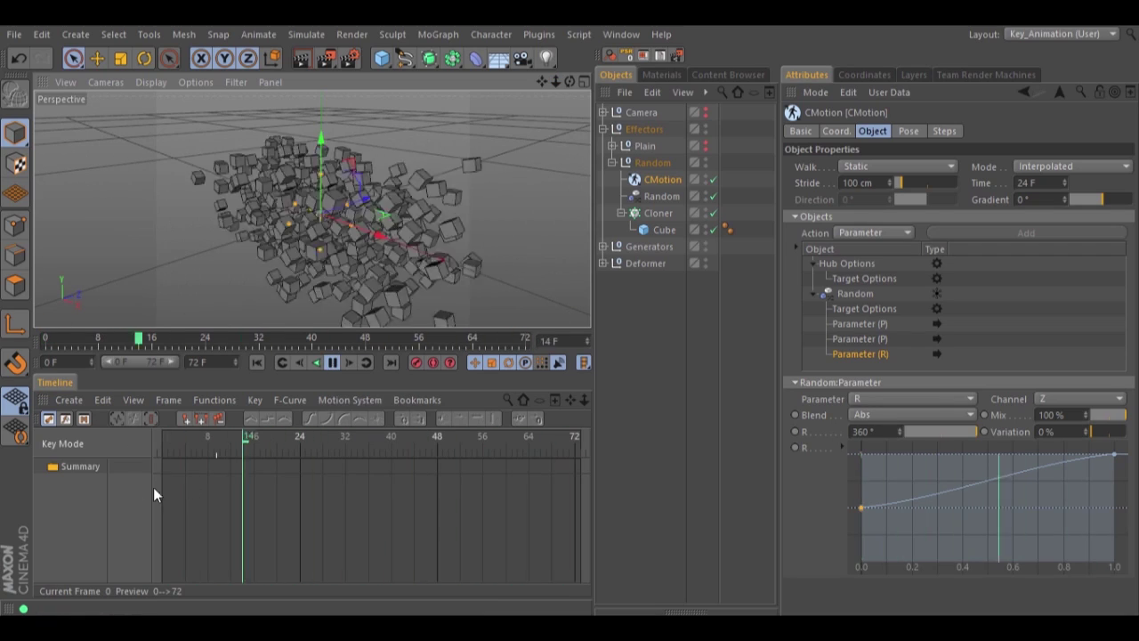
{"action": "left_click", "coordinate": [332, 364]}
{"action": "left_click", "coordinate": [258, 362]}
{"action": "left_click", "coordinate": [332, 363]}
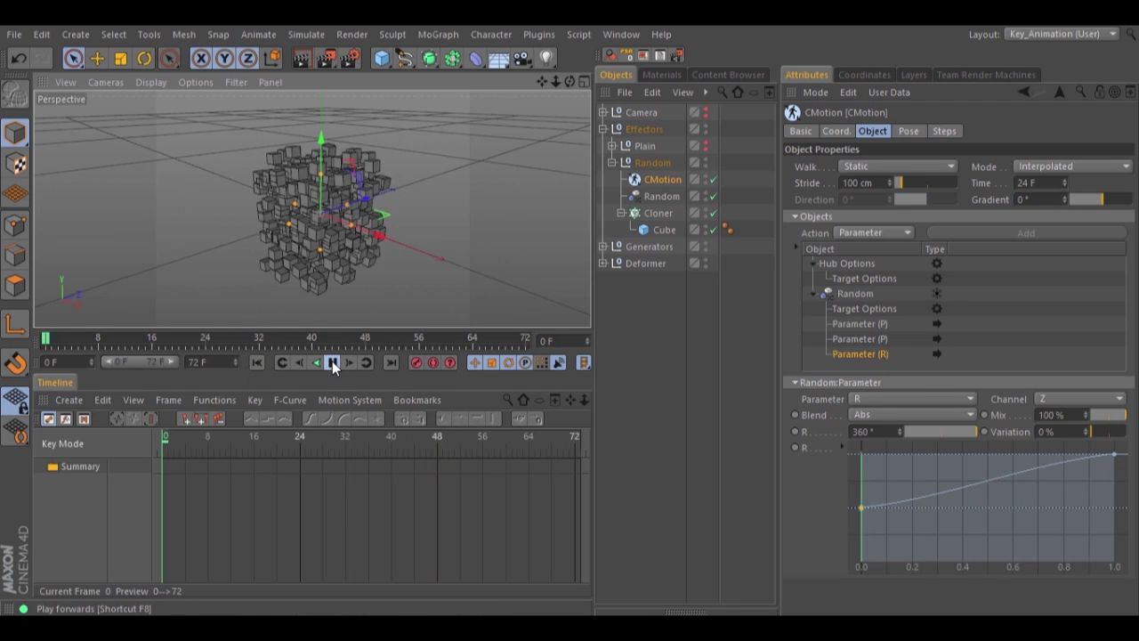
{"action": "left_click", "coordinate": [332, 362]}
{"action": "left_click", "coordinate": [258, 362]}
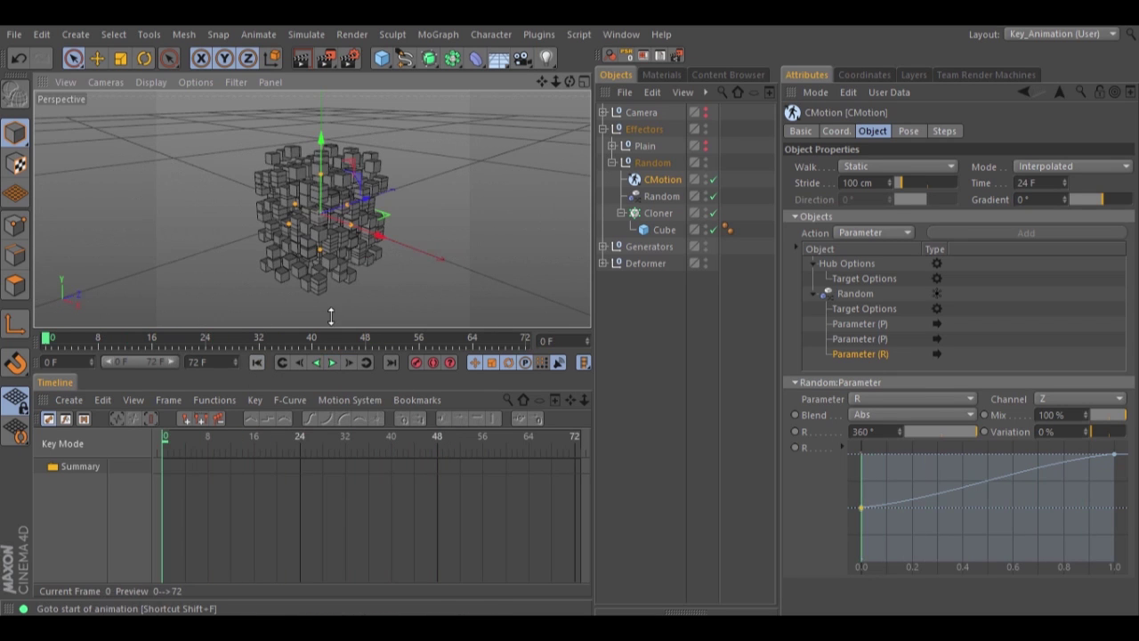
Hide the Random group, disable CMotion, the Random effector, Cloner and Cube, and collapse the Random and Effectors groups
{"action": "left_click", "coordinate": [706, 158]}
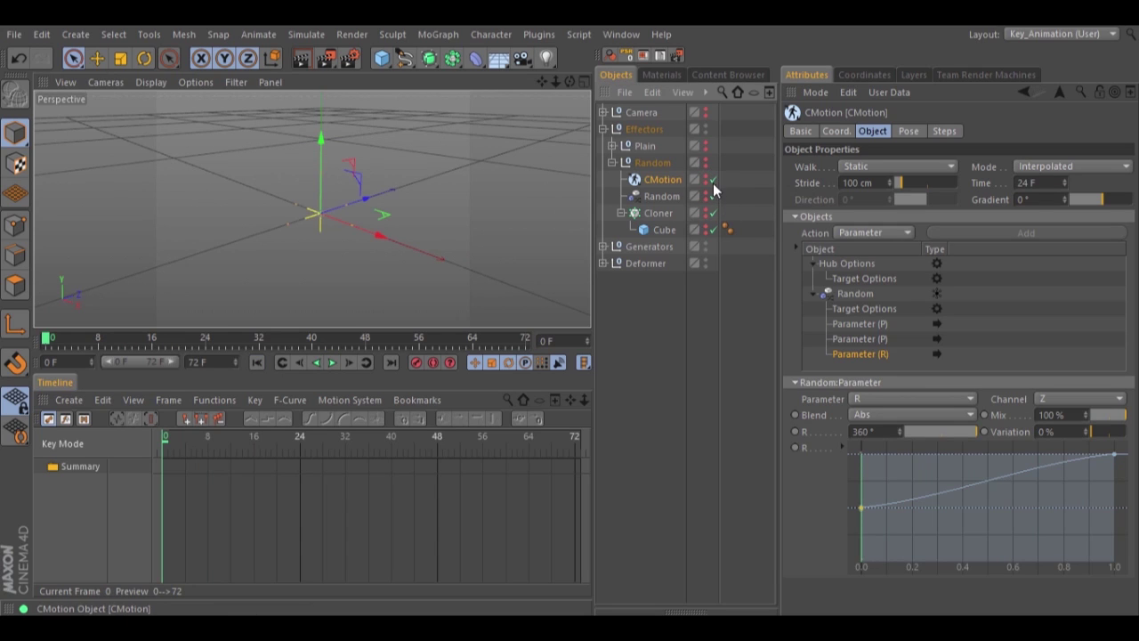
{"action": "left_click_drag", "start_coordinate": [712, 185], "coordinate": [711, 230]}
{"action": "left_click", "coordinate": [613, 163]}
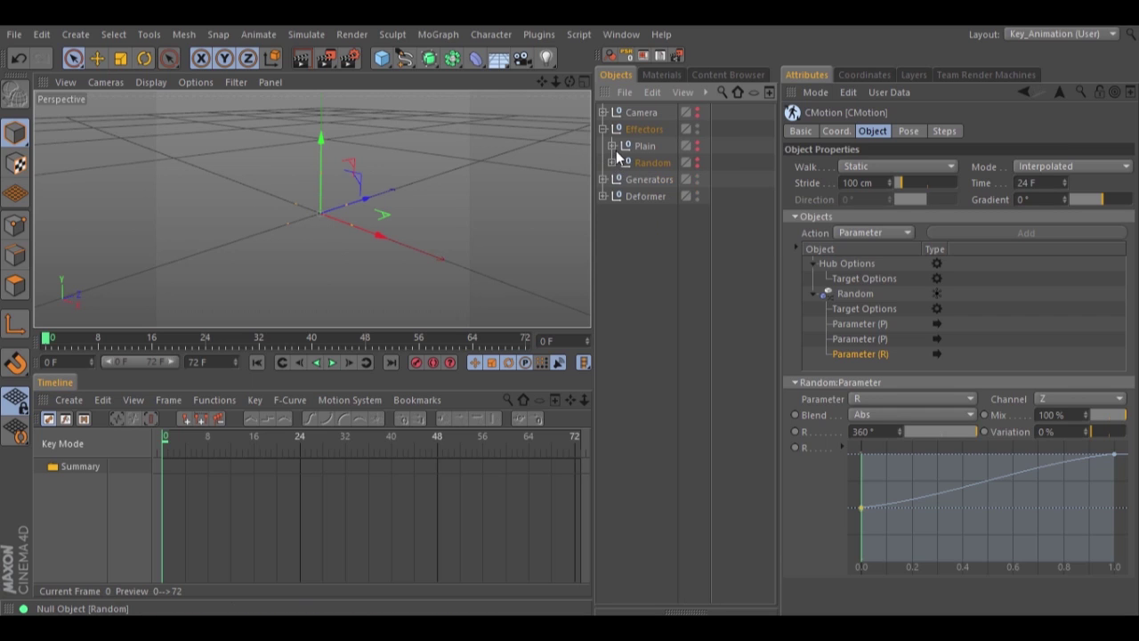
{"action": "left_click", "coordinate": [603, 129]}
Expand the Generators and Sweep groups, make Sweep visible, and enable CMotion, the Sweep object, Circle and Formula
{"action": "left_click", "coordinate": [604, 146]}
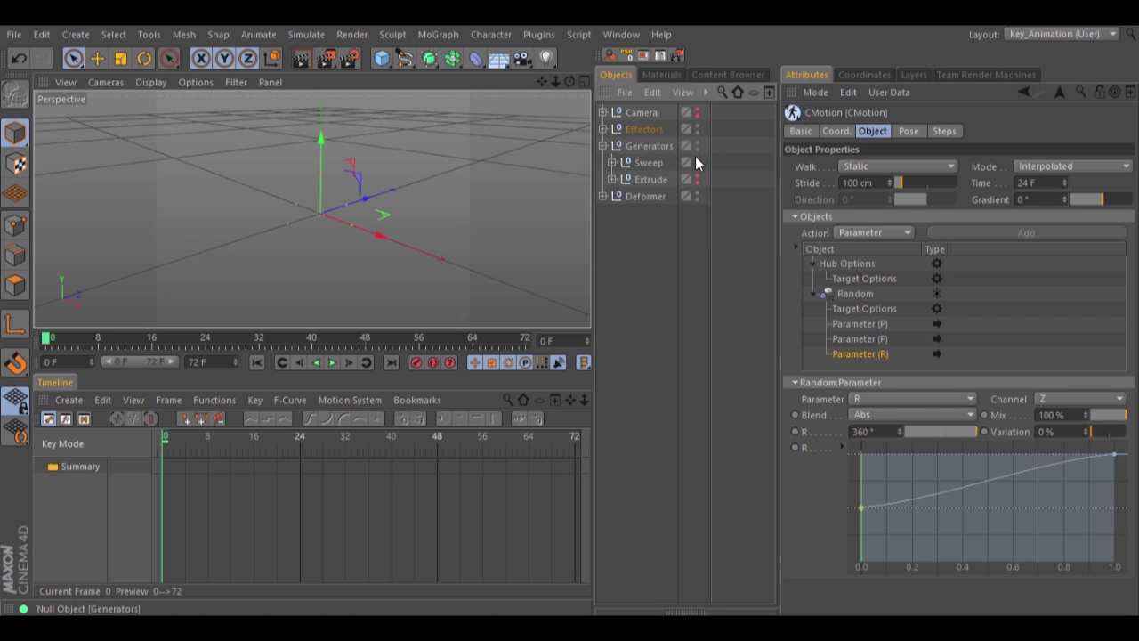
{"action": "left_click", "coordinate": [613, 163]}
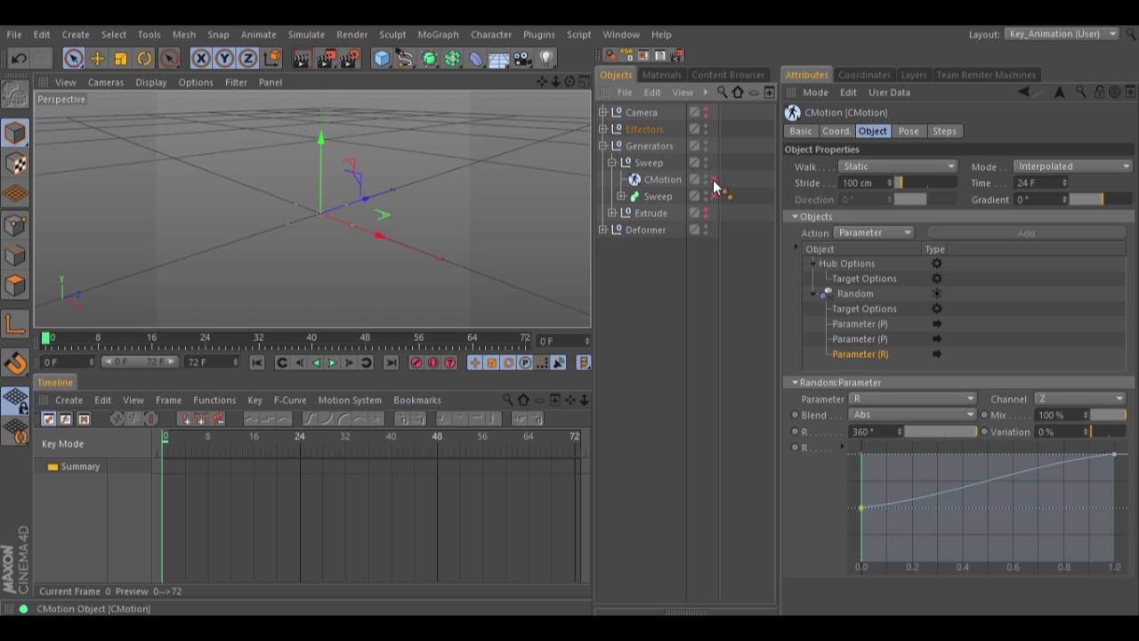
{"action": "left_click", "coordinate": [656, 177]}
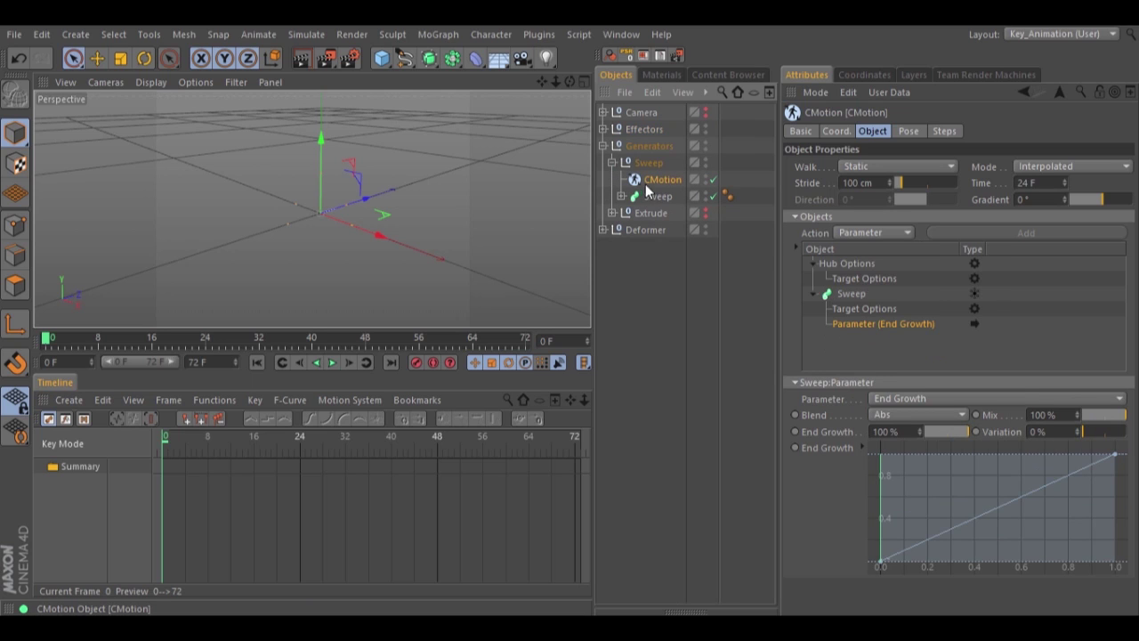
{"action": "left_click", "coordinate": [621, 197]}
{"action": "left_click", "coordinate": [720, 213]}
{"action": "left_click", "coordinate": [719, 230]}
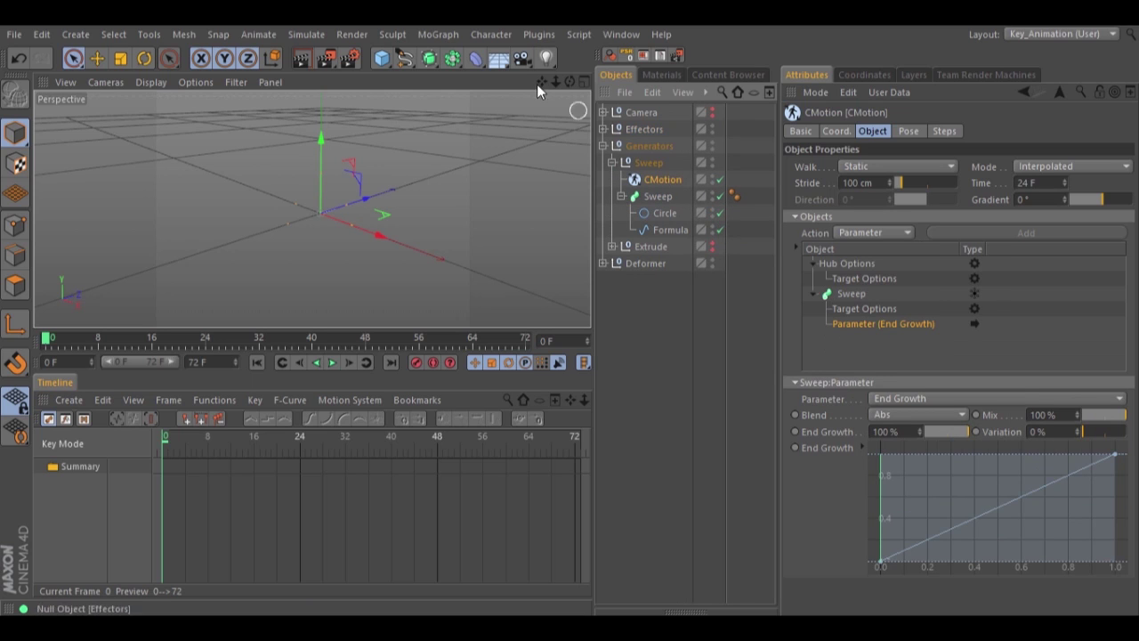
Check the Sweep object's growth properties and preview its growth driven by CMotion's End Growth action
{"action": "left_click_drag", "start_coordinate": [555, 81], "coordinate": [570, 311]}
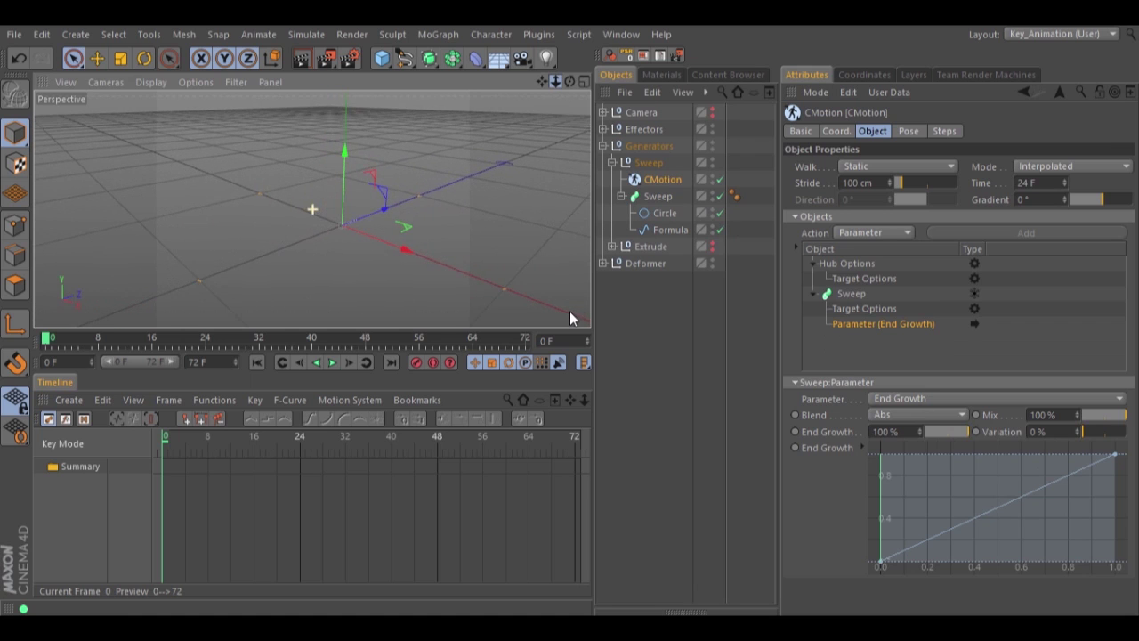
{"action": "left_click_drag", "start_coordinate": [570, 81], "coordinate": [569, 311]}
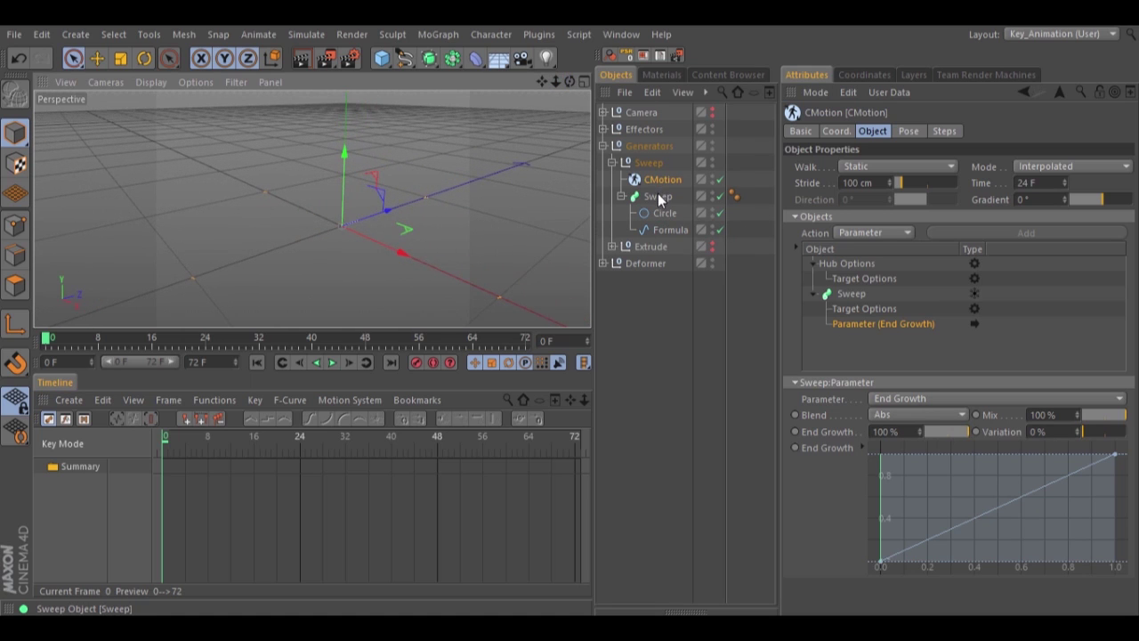
{"action": "left_click", "coordinate": [658, 195]}
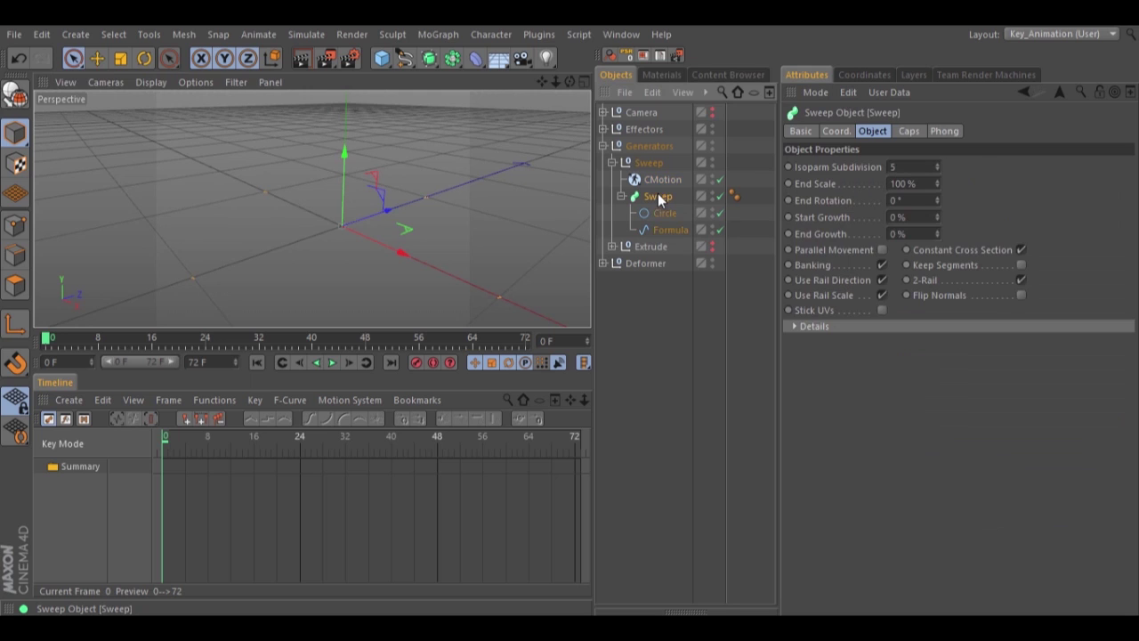
{"action": "left_click", "coordinate": [332, 362]}
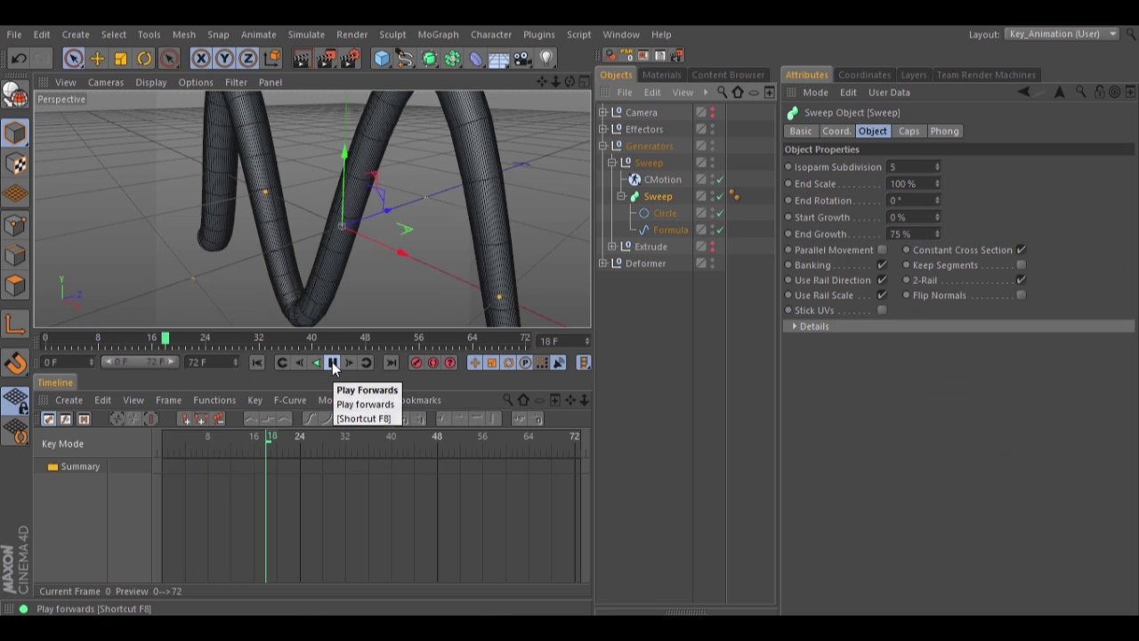
{"action": "left_click", "coordinate": [663, 179]}
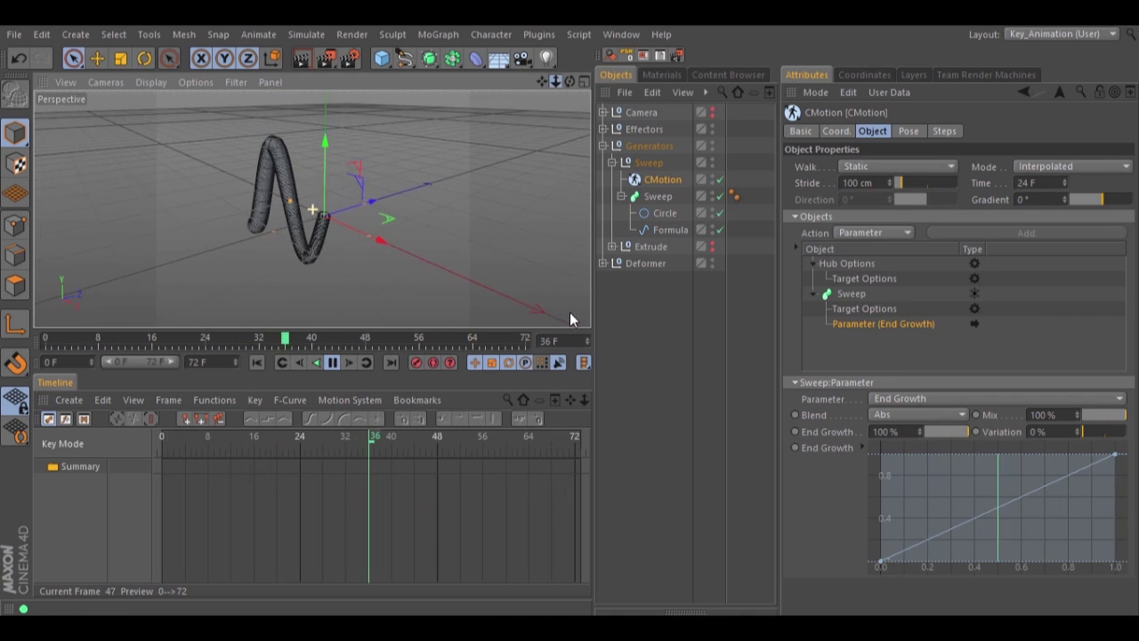
View the growing sweep in Gouraud Shading without lines, return to frame 0, and restore Gouraud Shading with lines
{"action": "left_click", "coordinate": [151, 82]}
{"action": "left_click", "coordinate": [171, 113]}
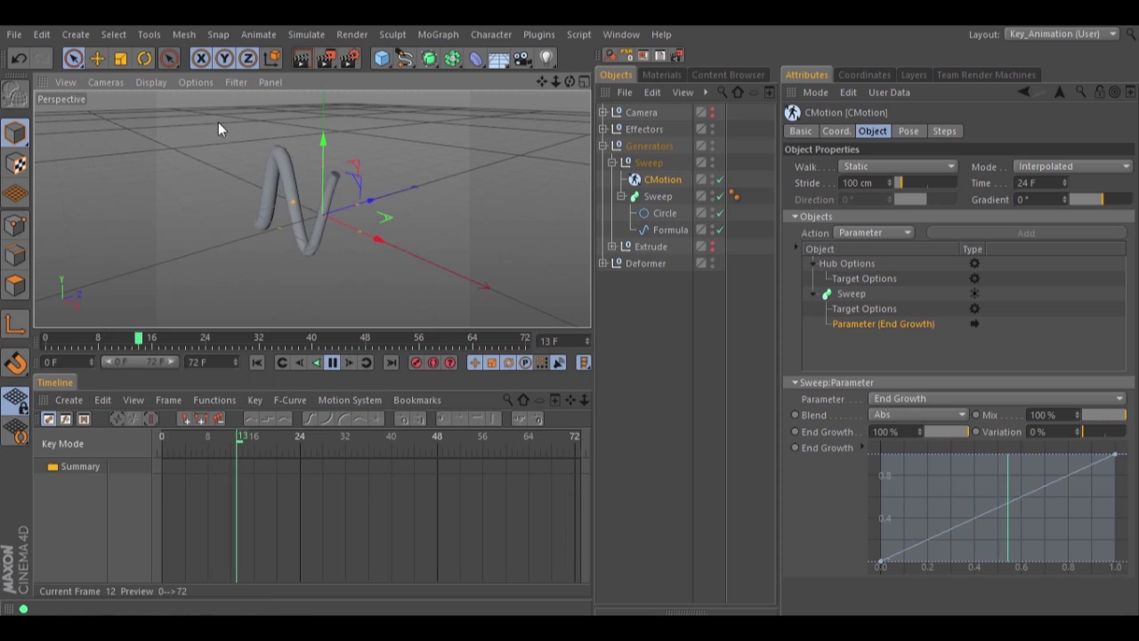
{"action": "left_click", "coordinate": [334, 363]}
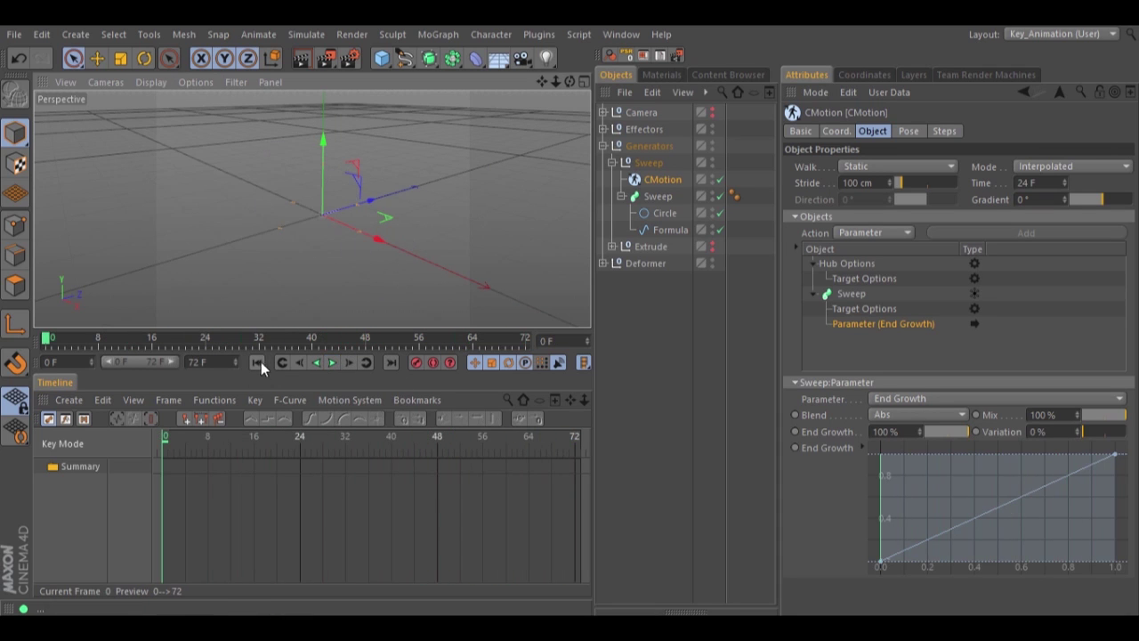
{"action": "left_click", "coordinate": [151, 81]}
{"action": "left_click", "coordinate": [168, 120]}
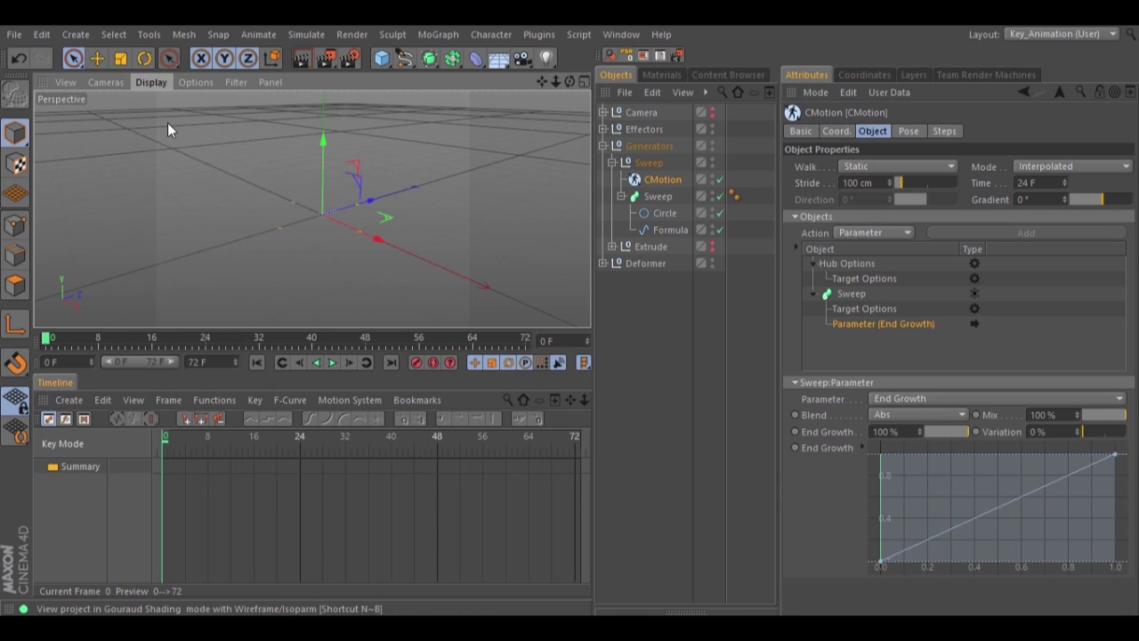
Hide the Sweep group, disable its CMotion, Sweep, Circle and Formula objects, and collapse the group
{"action": "left_click", "coordinate": [721, 178]}
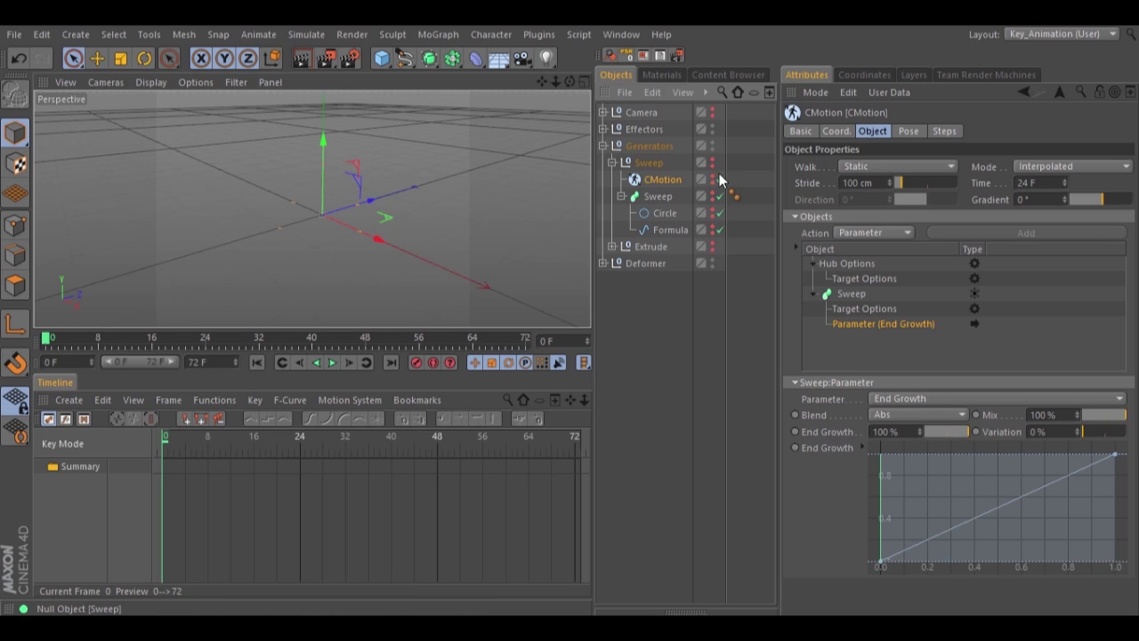
{"action": "left_click_drag", "start_coordinate": [721, 195], "coordinate": [726, 210]}
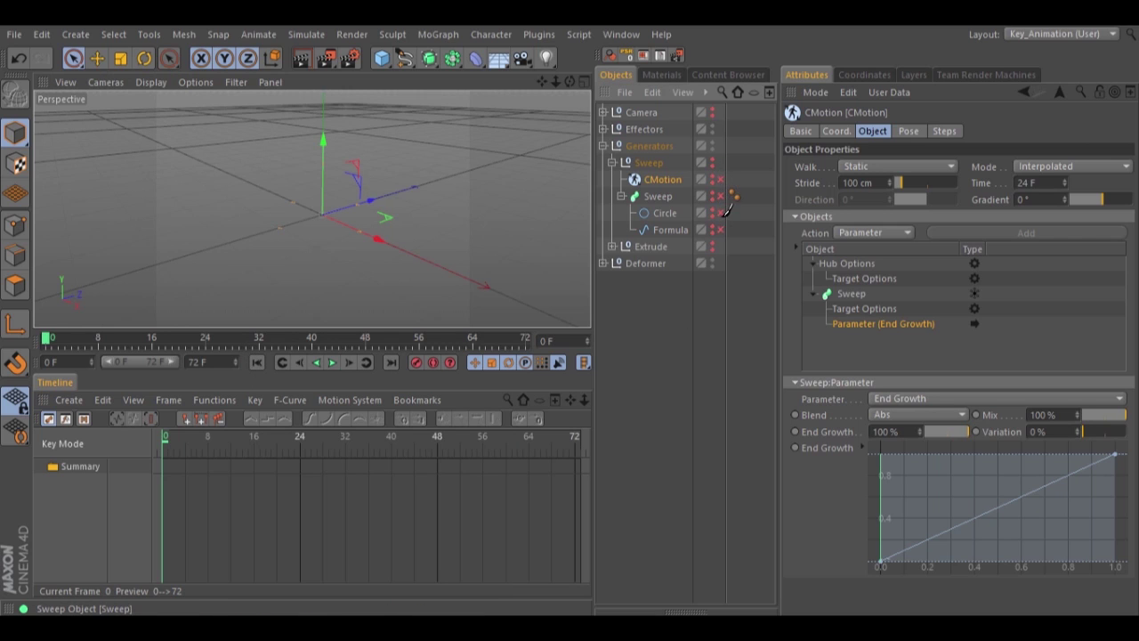
{"action": "left_click", "coordinate": [612, 162]}
Expand the Extrude group, make it visible, enable its CMotion and Extrude objects, and show CMotion's Movement action
{"action": "left_click", "coordinate": [612, 179]}
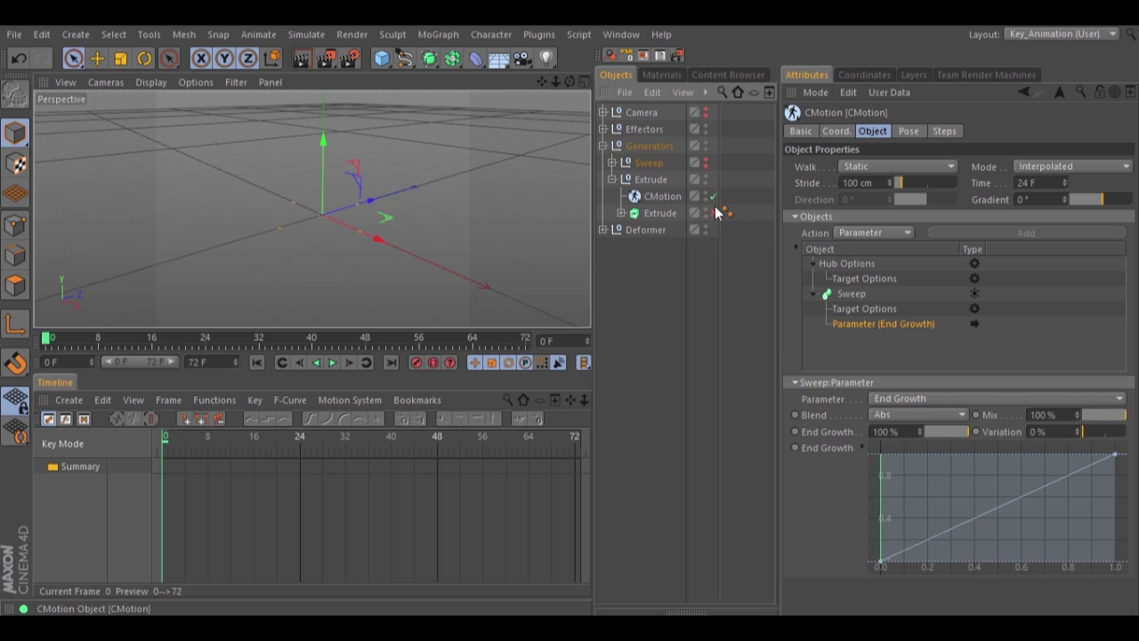
{"action": "left_click", "coordinate": [713, 212]}
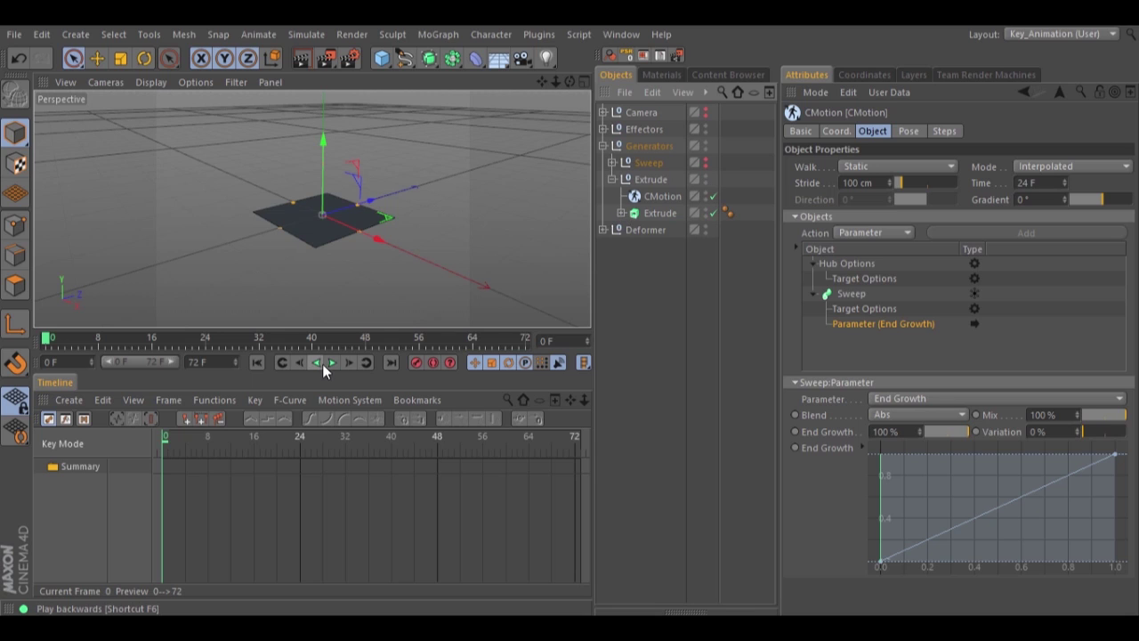
{"action": "left_click_drag", "start_coordinate": [633, 214], "coordinate": [934, 285]}
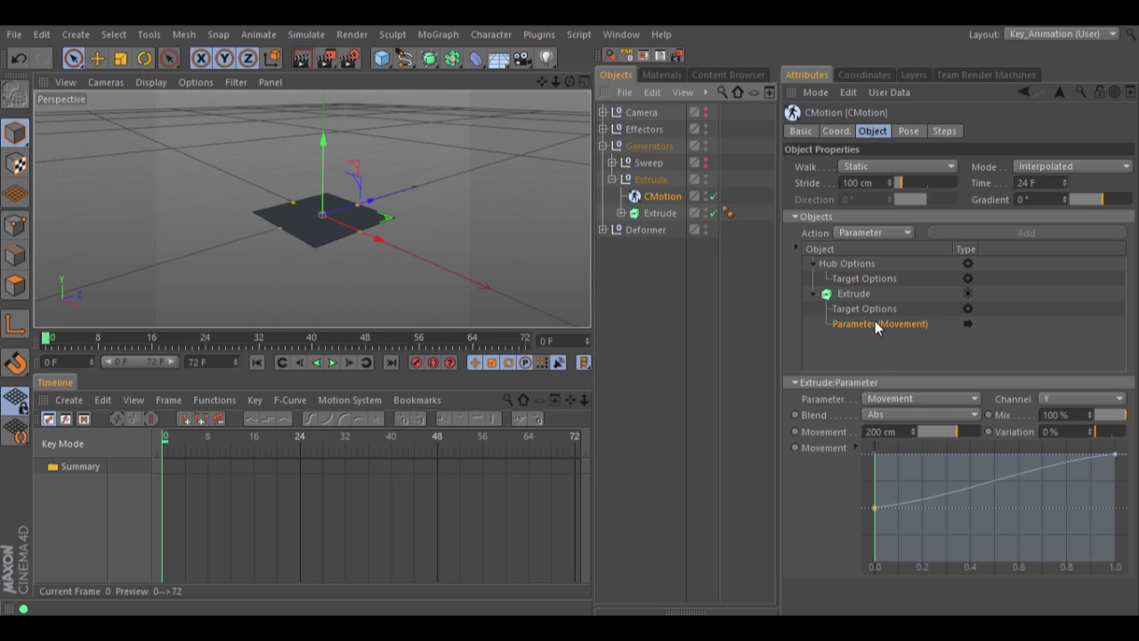
Preview the extrusion growing through CMotion's Y Movement action, and return to frame 0
{"action": "left_click", "coordinate": [332, 363]}
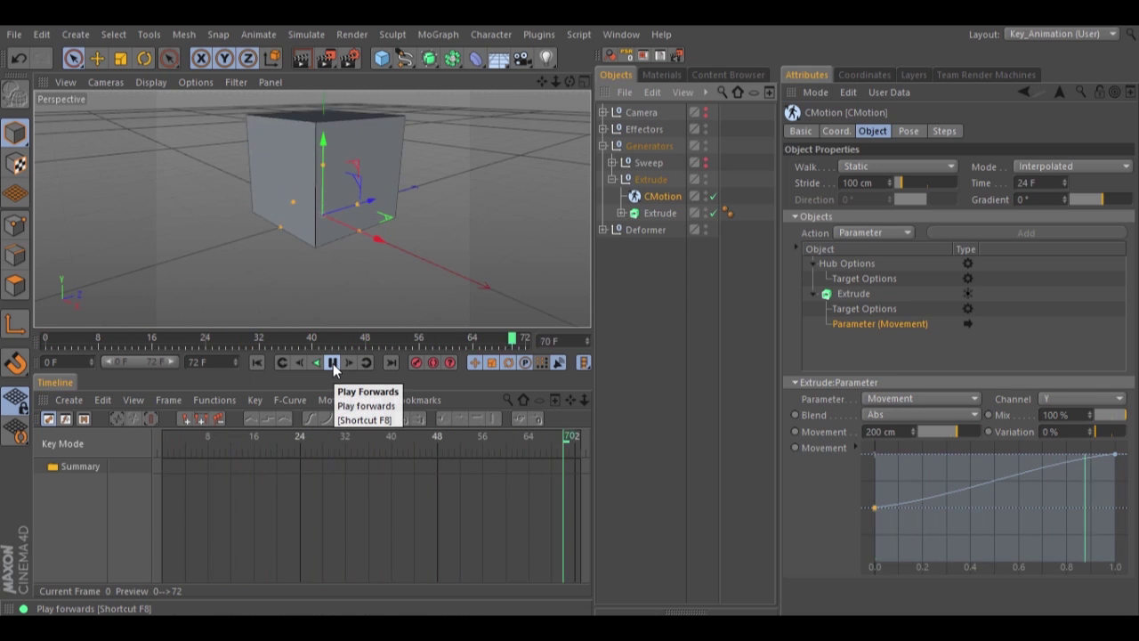
{"action": "left_click", "coordinate": [333, 363]}
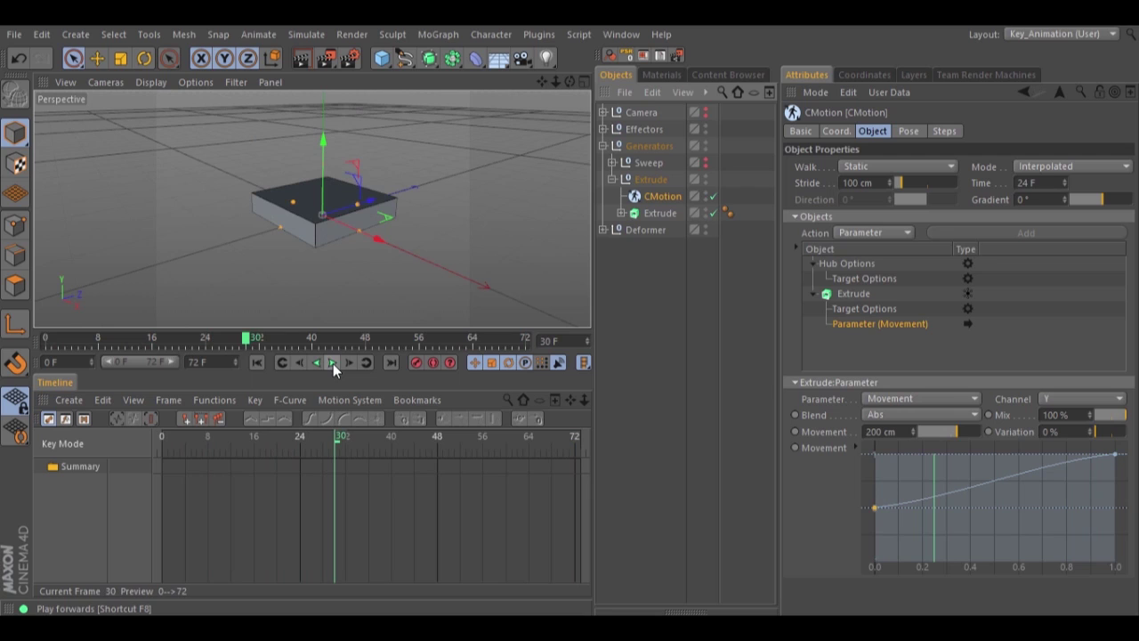
{"action": "left_click", "coordinate": [257, 362]}
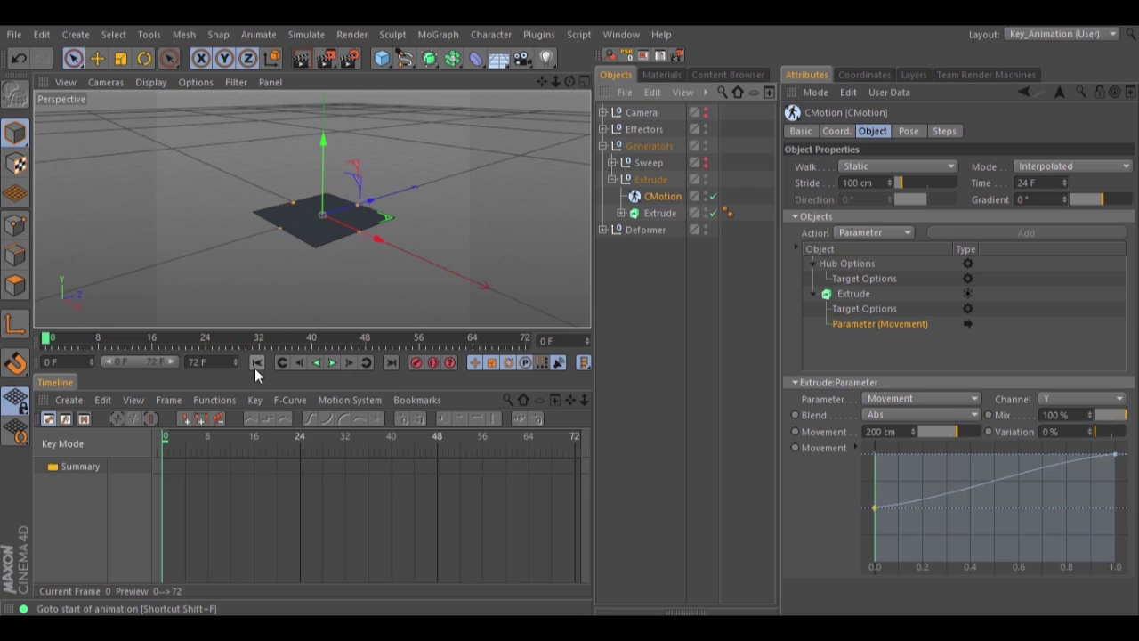
Hide the Extrude group with its CMotion and Extrude objects, collapse Generators, and expand the Deformer group
{"action": "left_click", "coordinate": [706, 192]}
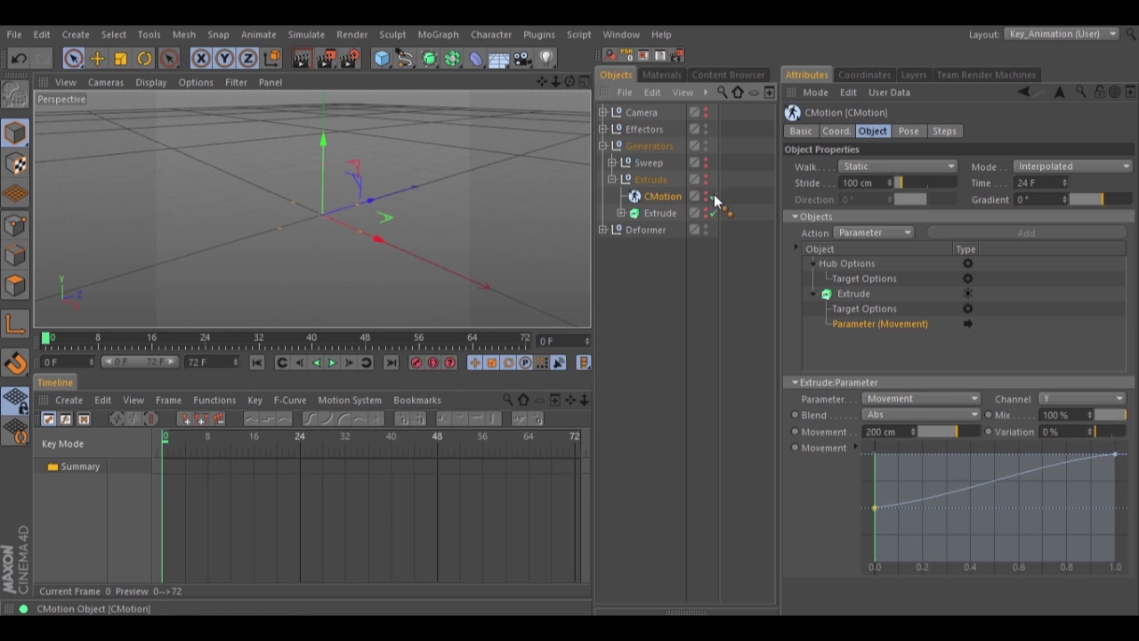
{"action": "left_click", "coordinate": [613, 180]}
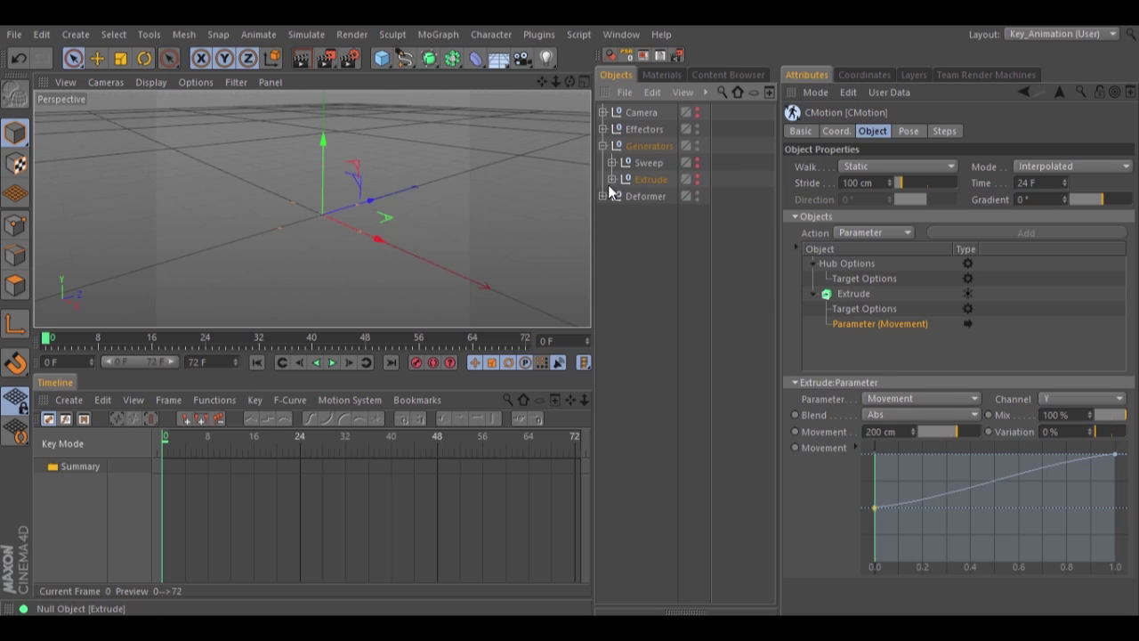
{"action": "left_click", "coordinate": [604, 145]}
{"action": "left_click", "coordinate": [603, 162]}
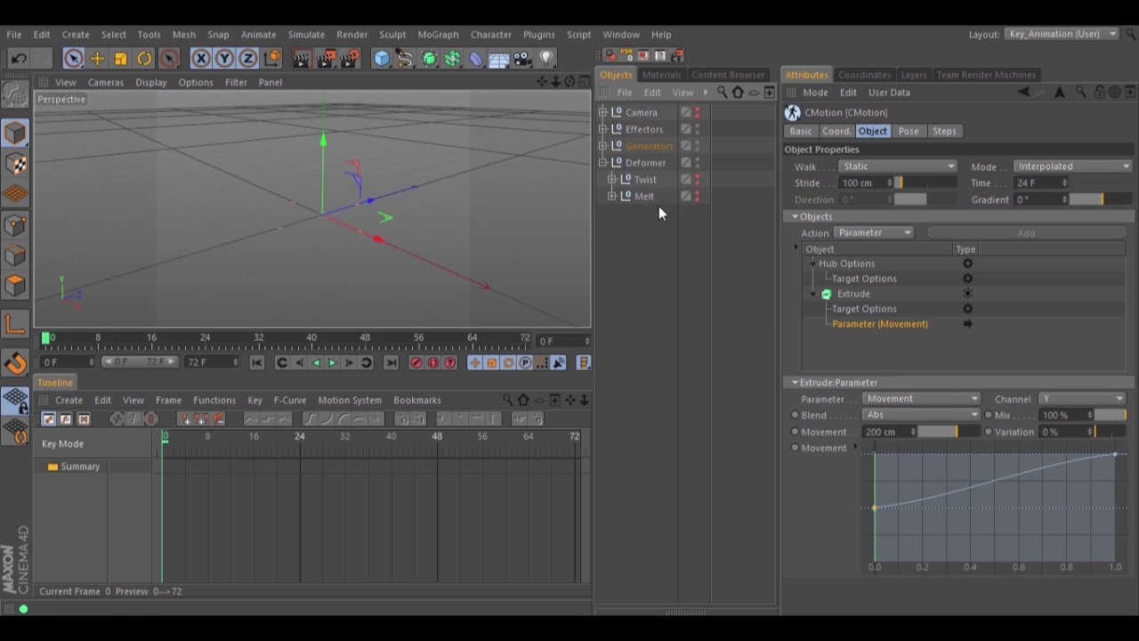
Expand the Twist group, make it visible, enable its CMotion and Cube, and show CMotion's Twist object settings
{"action": "left_click", "coordinate": [612, 179]}
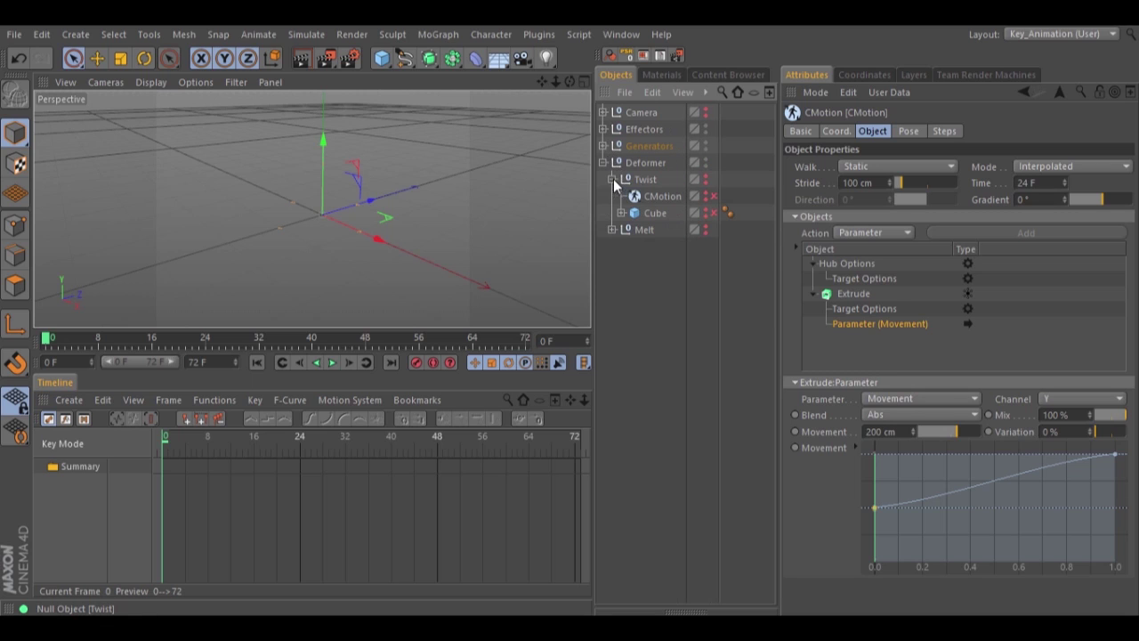
{"action": "left_click", "coordinate": [709, 196]}
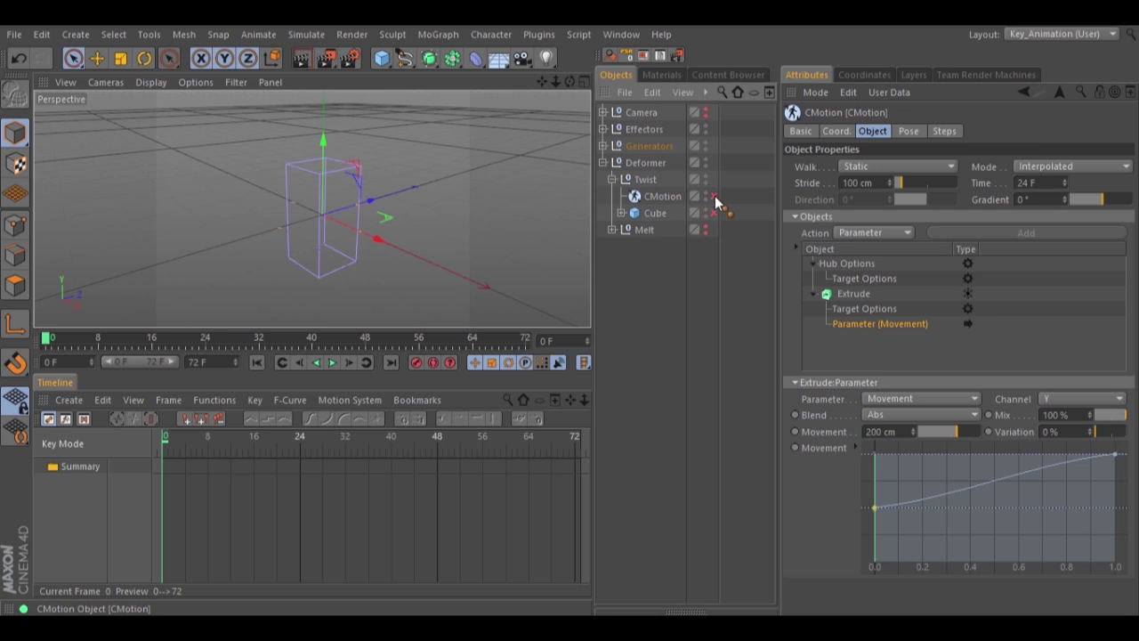
{"action": "left_click", "coordinate": [713, 213]}
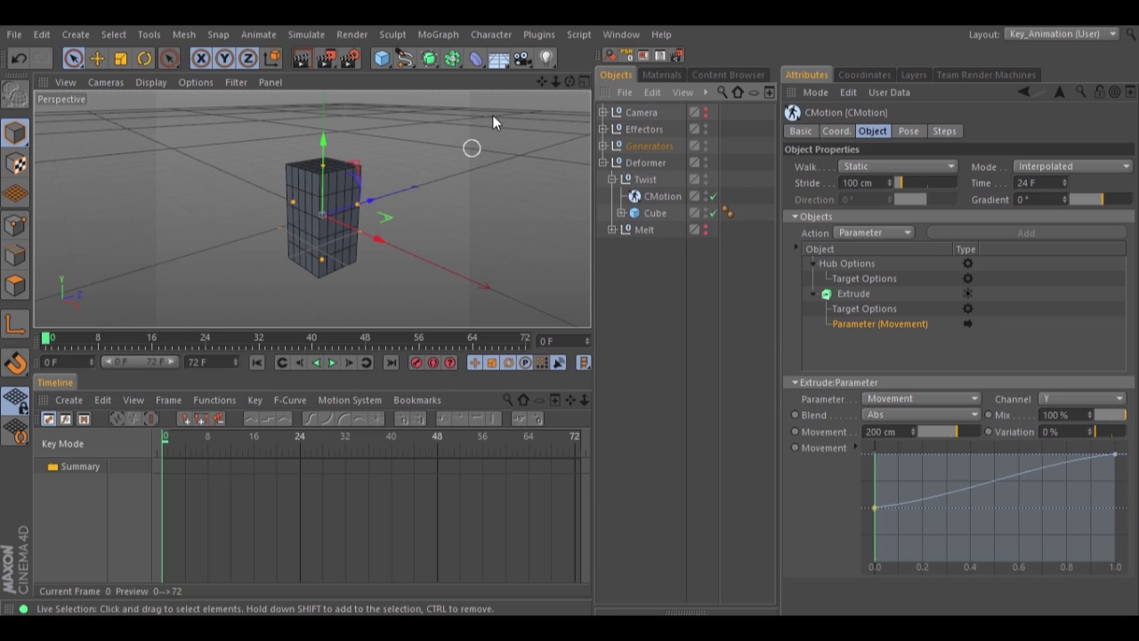
{"action": "left_click_drag", "start_coordinate": [568, 80], "coordinate": [575, 97]}
{"action": "left_click_drag", "start_coordinate": [645, 179], "coordinate": [887, 303]}
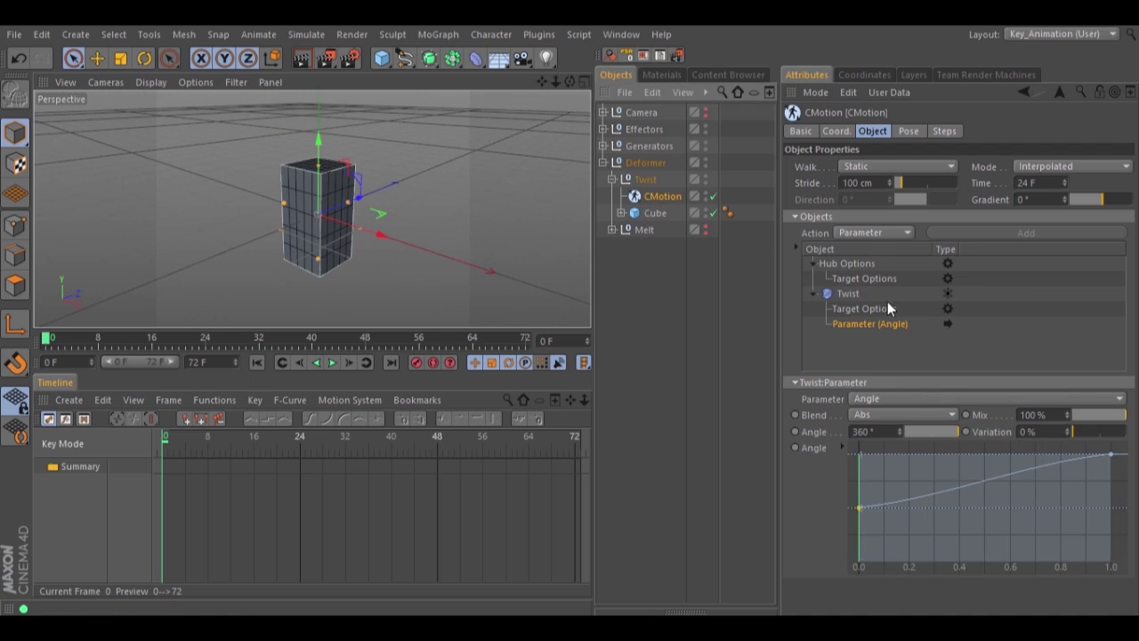
{"action": "left_click", "coordinate": [841, 295]}
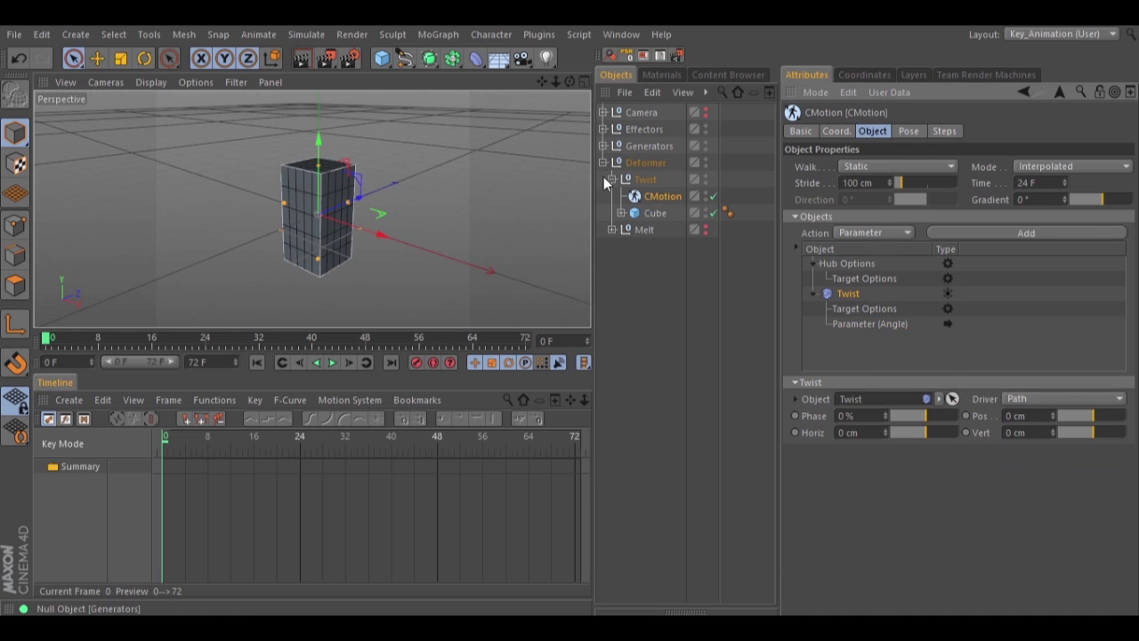
Preview the cube twisting through CMotion's Angle action, and return to frame 0
{"action": "left_click", "coordinate": [330, 362]}
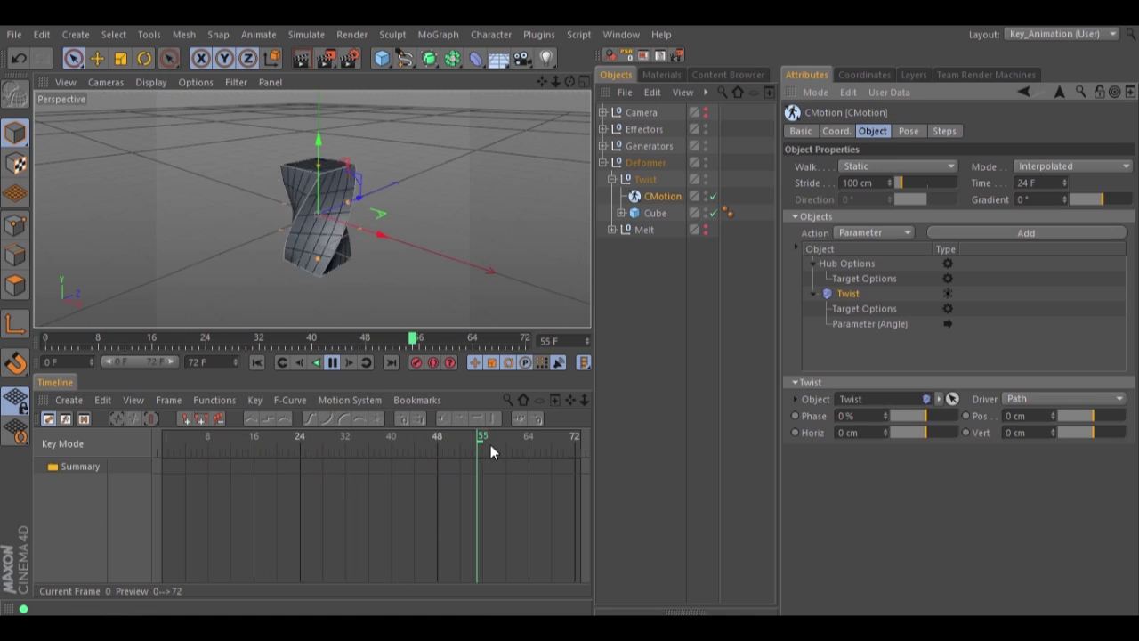
{"action": "left_click", "coordinate": [331, 362]}
{"action": "left_click", "coordinate": [258, 363]}
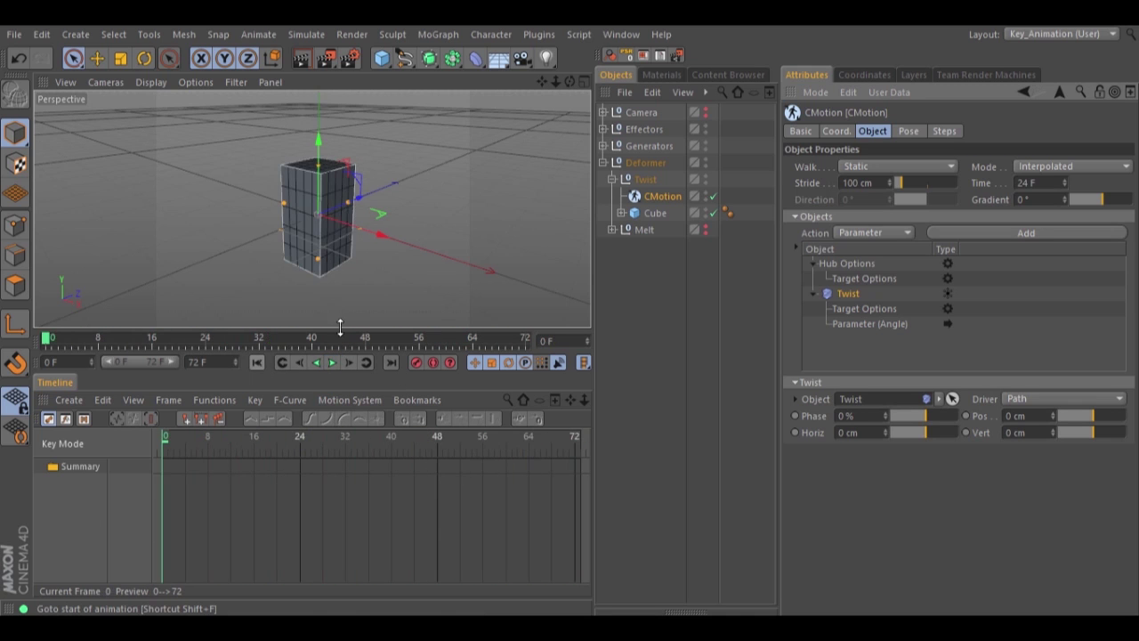
Hide and collapse the Twist group, and reveal the Melt group with its CMotion and Cube enabled
{"action": "left_click", "coordinate": [706, 176]}
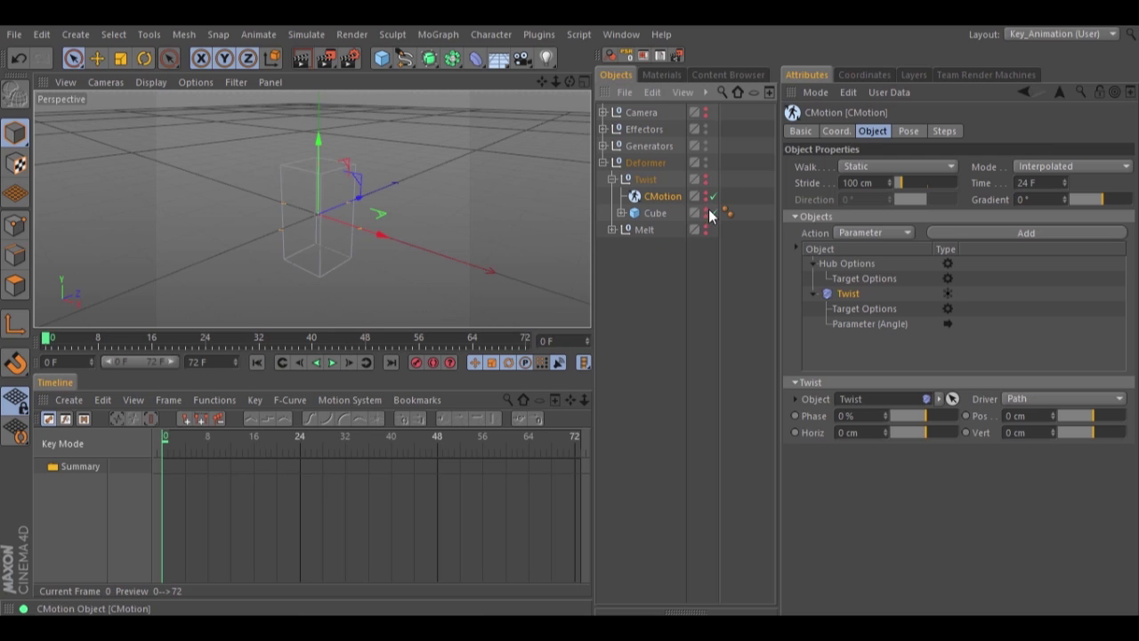
{"action": "left_click", "coordinate": [612, 179]}
{"action": "left_click", "coordinate": [613, 196]}
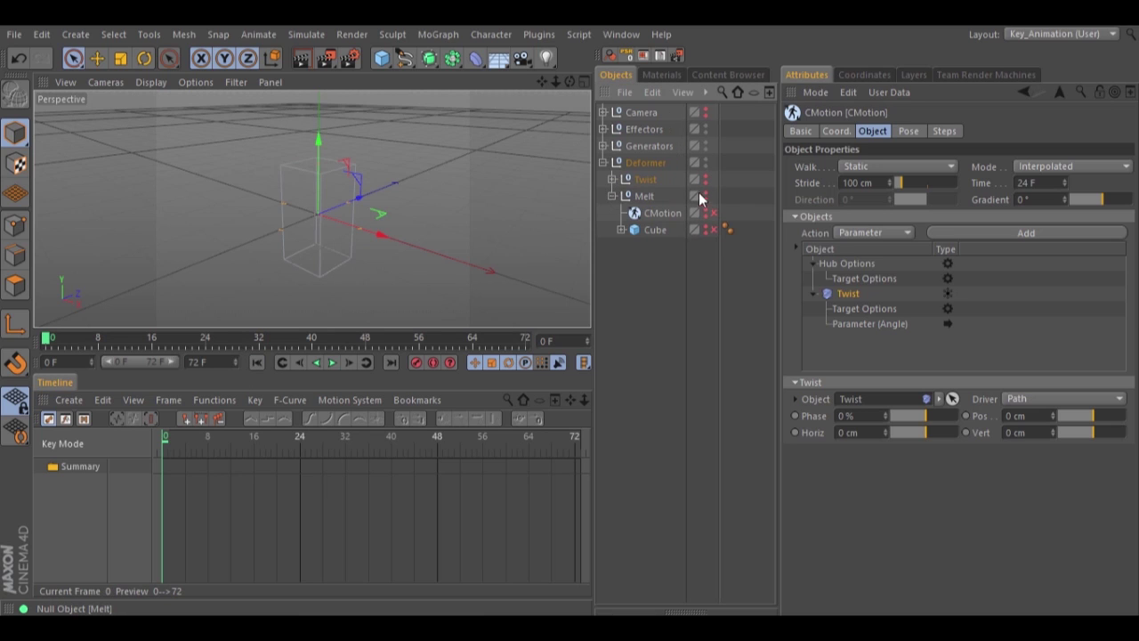
{"action": "left_click_drag", "start_coordinate": [713, 213], "coordinate": [714, 230]}
{"action": "left_click_drag", "start_coordinate": [569, 81], "coordinate": [568, 310]}
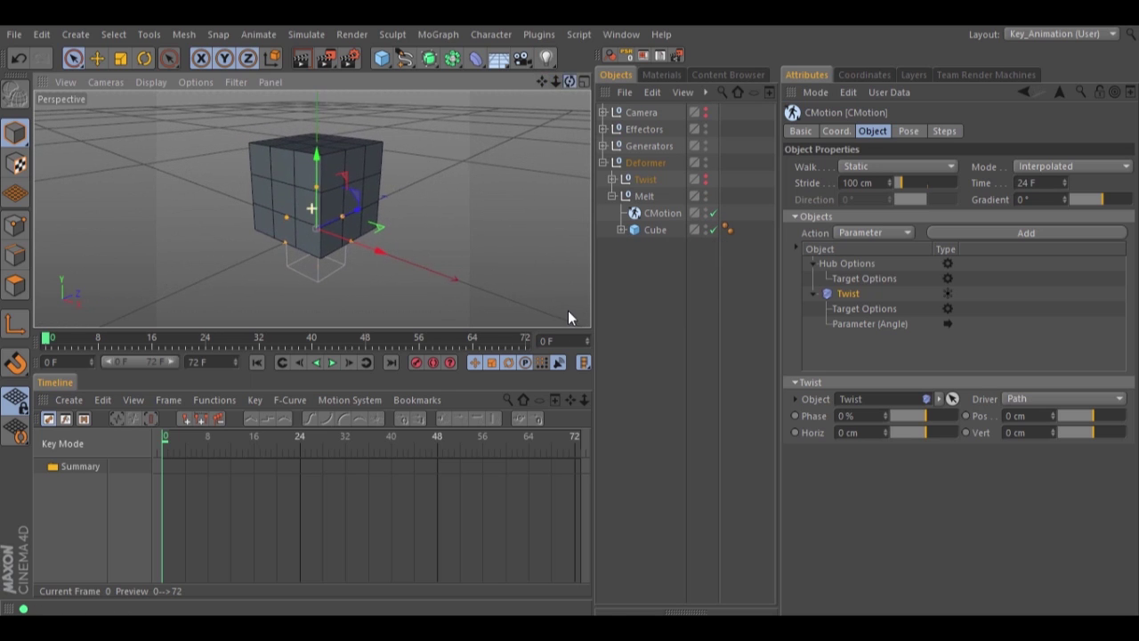
Show CMotion's Strength action for the Melt deformer, preview the cube melting, and return to frame 0
{"action": "left_click", "coordinate": [621, 230]}
{"action": "left_click_drag", "start_coordinate": [644, 195], "coordinate": [847, 294]}
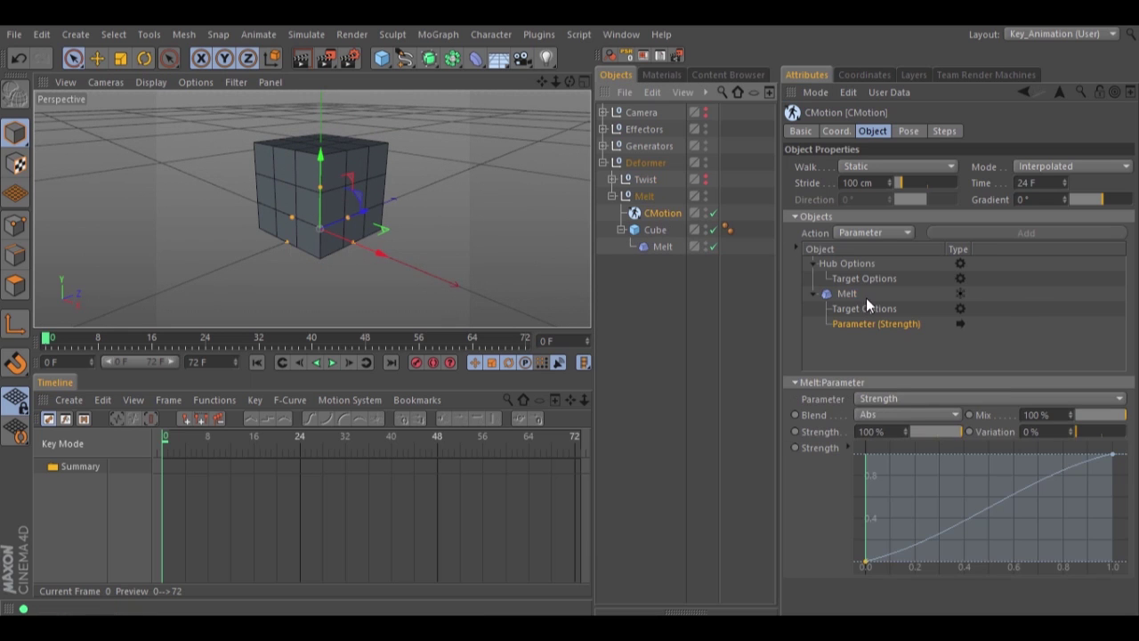
{"action": "left_click", "coordinate": [331, 362]}
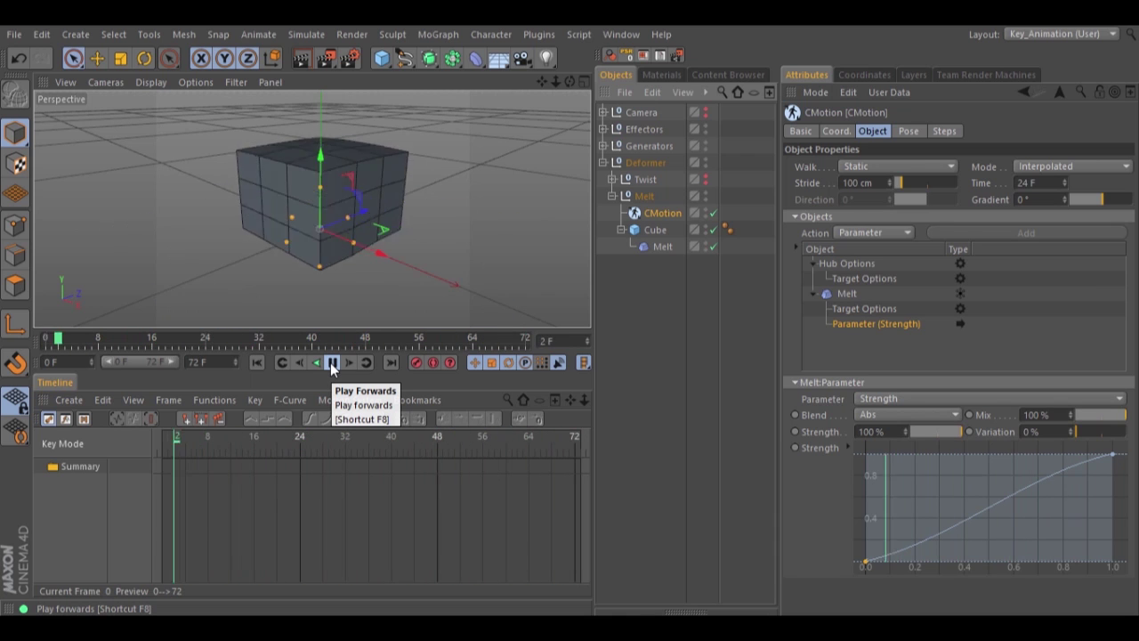
{"action": "left_click", "coordinate": [330, 362]}
{"action": "left_click", "coordinate": [256, 362]}
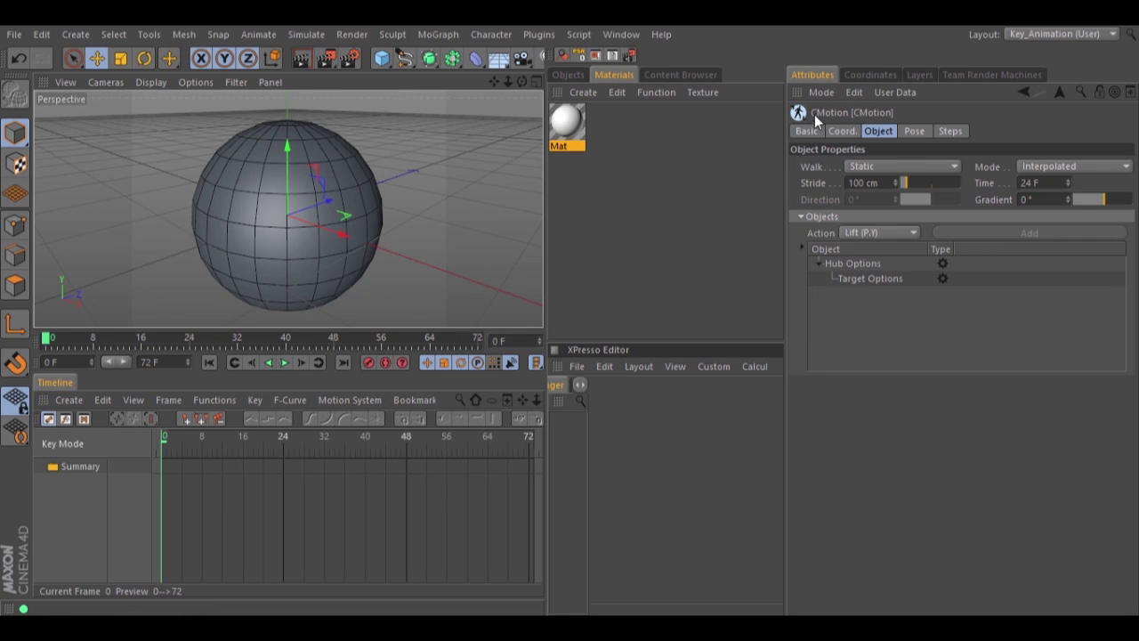
Try to add the Mat material to CMotion's object list, and apply the material to the Sphere
{"action": "left_click_drag", "start_coordinate": [567, 124], "coordinate": [843, 323]}
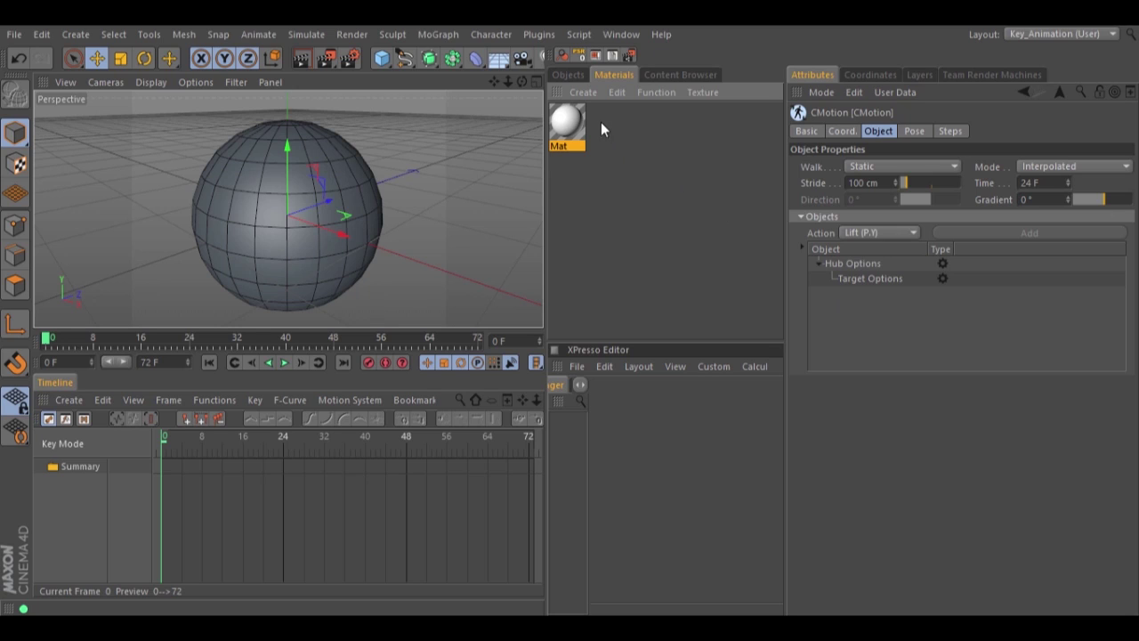
{"action": "left_click", "coordinate": [569, 75]}
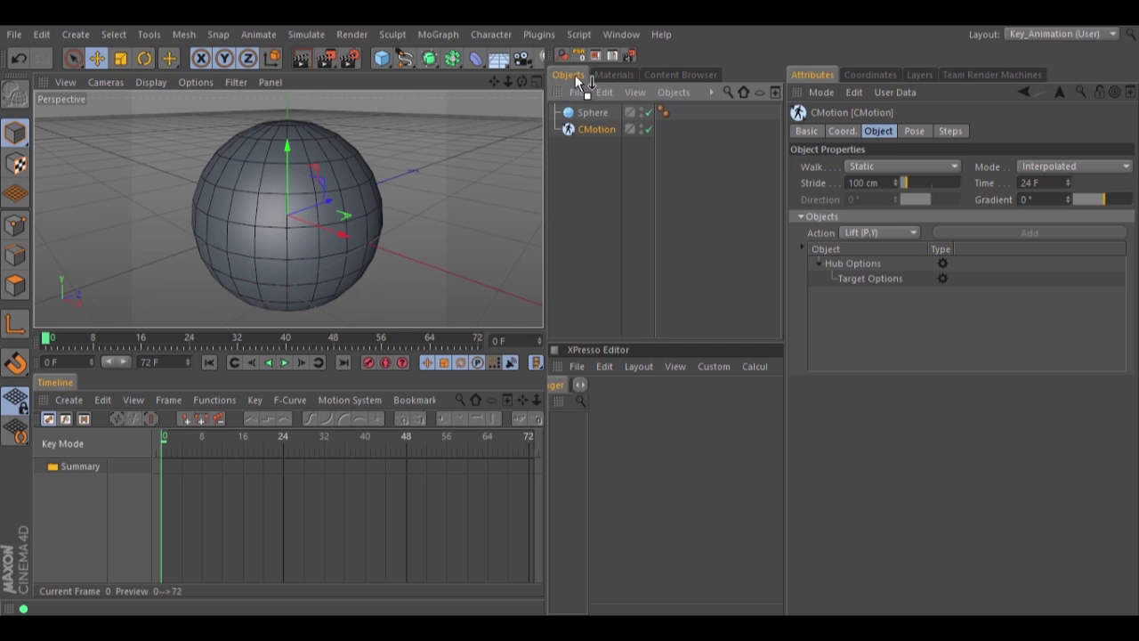
{"action": "left_click_drag", "start_coordinate": [594, 115], "coordinate": [595, 116]}
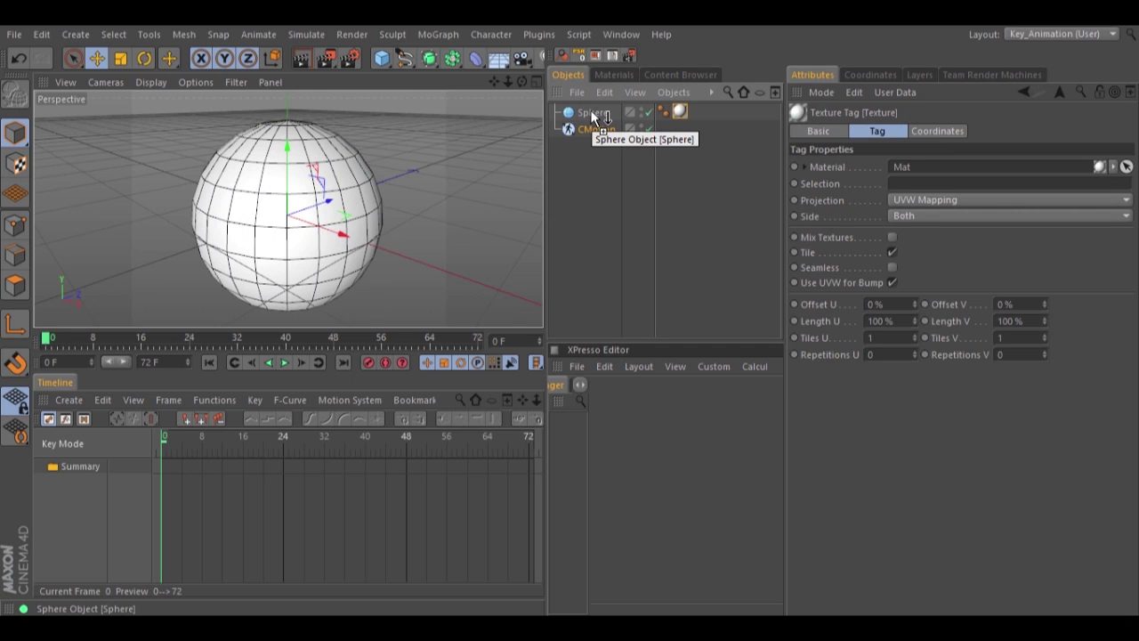
Add a user data entry to the Sphere with the Float Slider interface and a step of 0.001%
{"action": "left_click", "coordinate": [593, 114]}
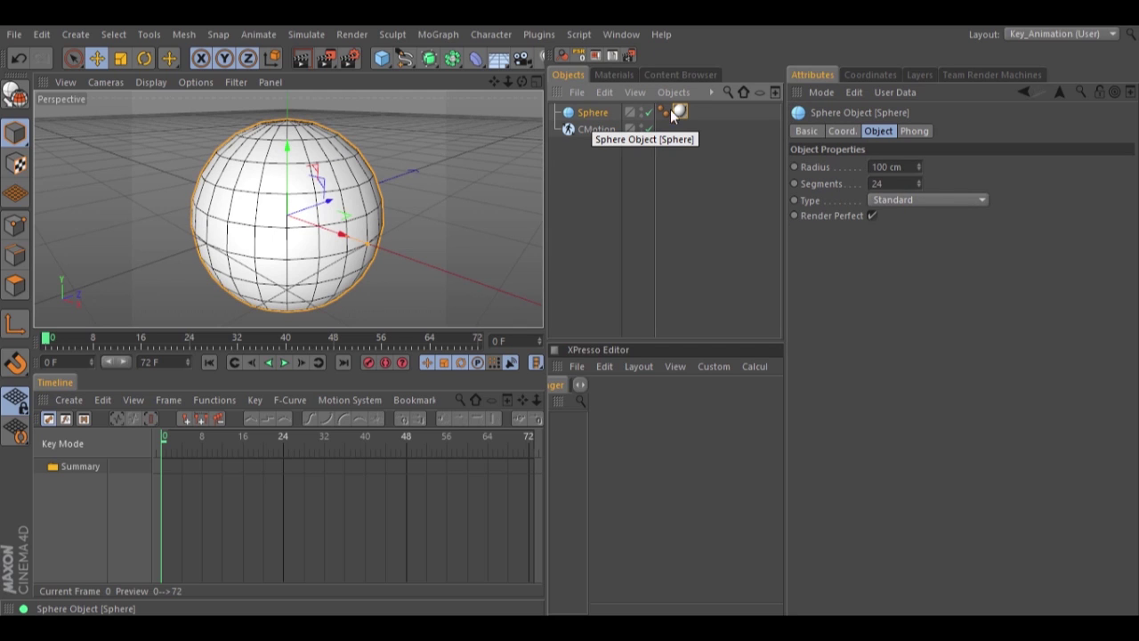
{"action": "left_click", "coordinate": [899, 96]}
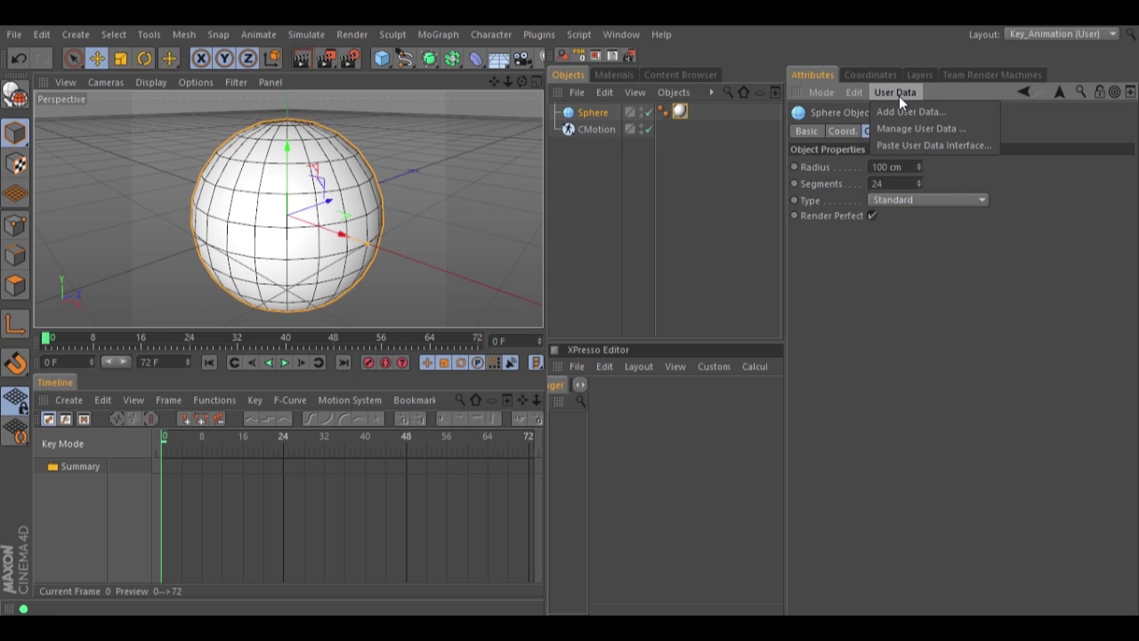
{"action": "left_click", "coordinate": [908, 129]}
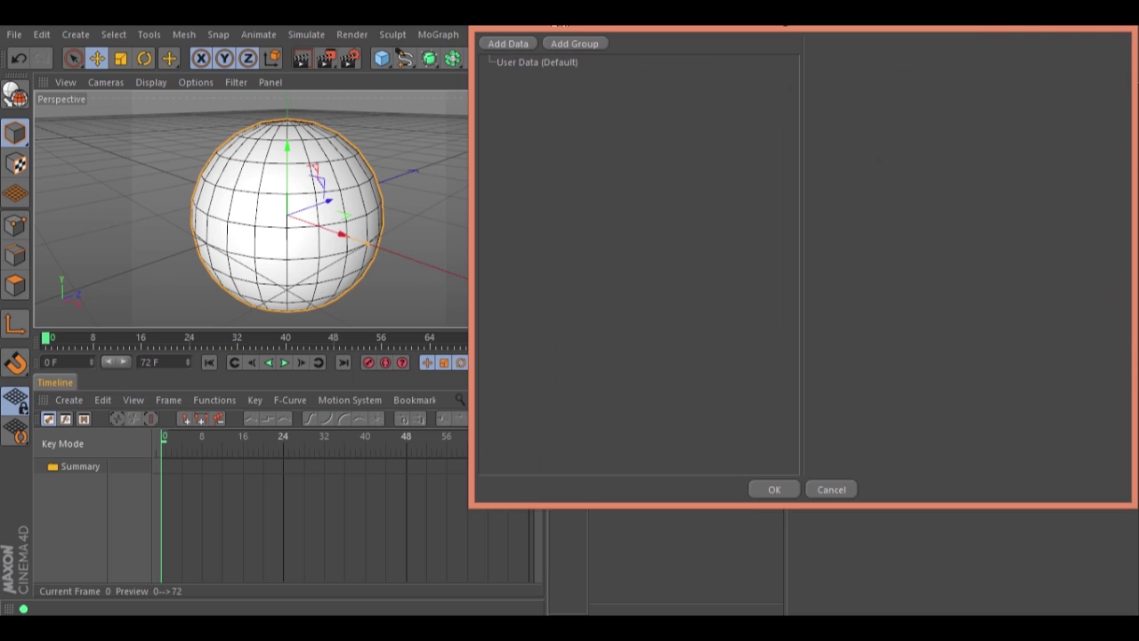
{"action": "left_click", "coordinate": [435, 81]}
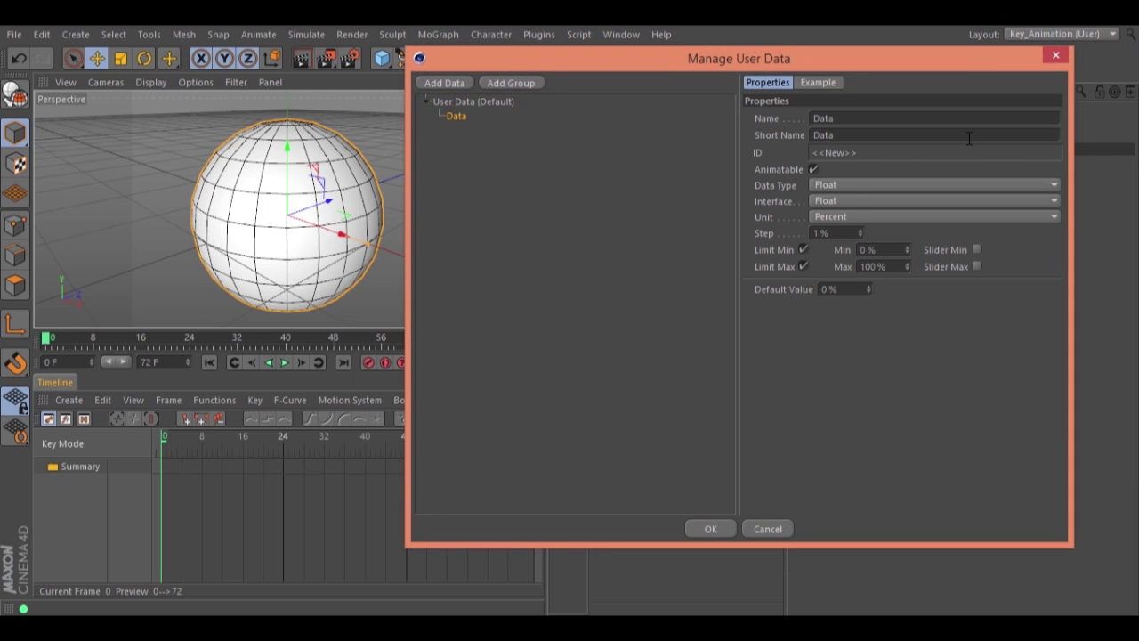
{"action": "left_click", "coordinate": [842, 200]}
{"action": "left_click", "coordinate": [853, 238]}
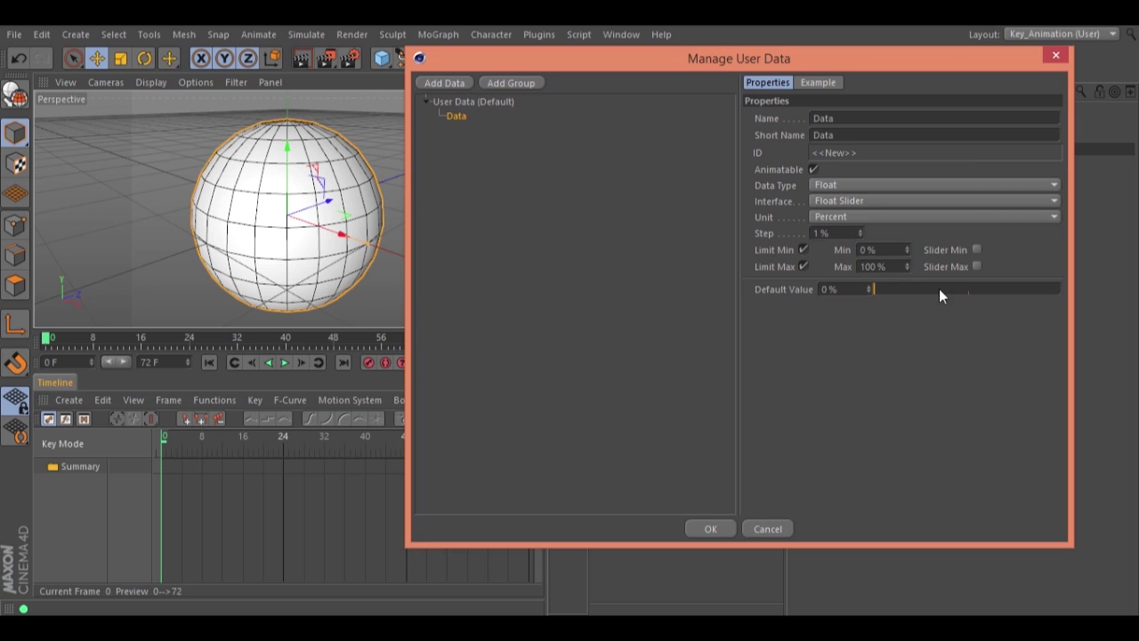
{"action": "type", "text": "0.001"}
{"action": "key", "text": "Return"}
Name the Sphere's user data entry R, and duplicate it as a second entry named G
{"action": "double_click", "coordinate": [835, 119]}
{"action": "type", "text": "R"}
{"action": "key", "text": "Return"}
{"action": "left_click_drag", "start_coordinate": [453, 114], "coordinate": [452, 116]}
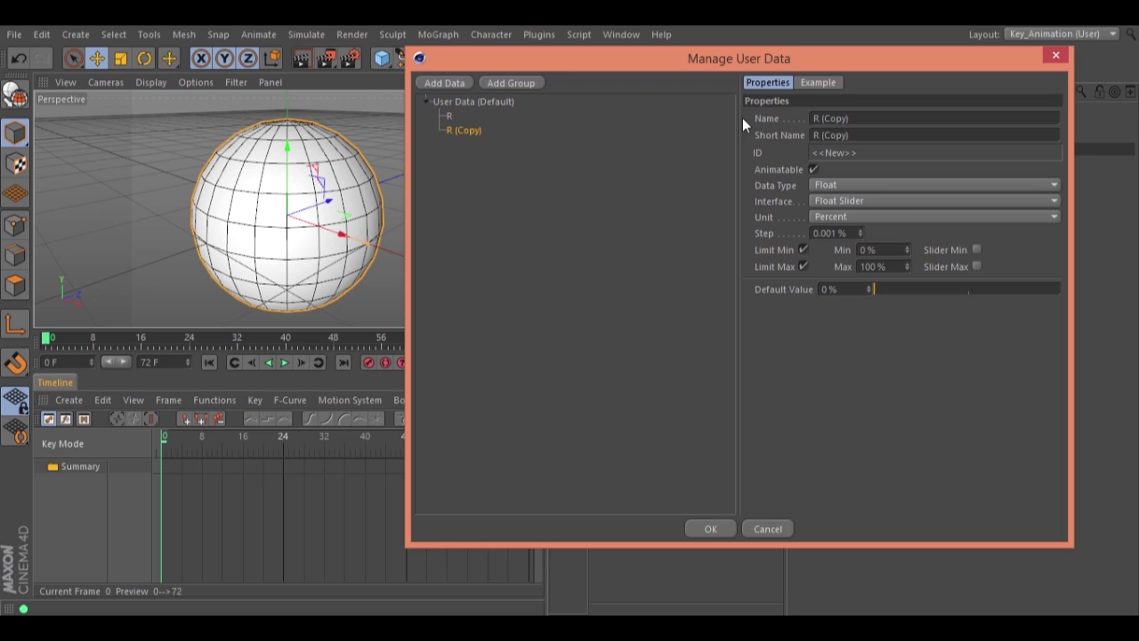
{"action": "left_click_drag", "start_coordinate": [865, 117], "coordinate": [814, 116]}
{"action": "type", "text": "G"}
{"action": "key", "text": "Return"}
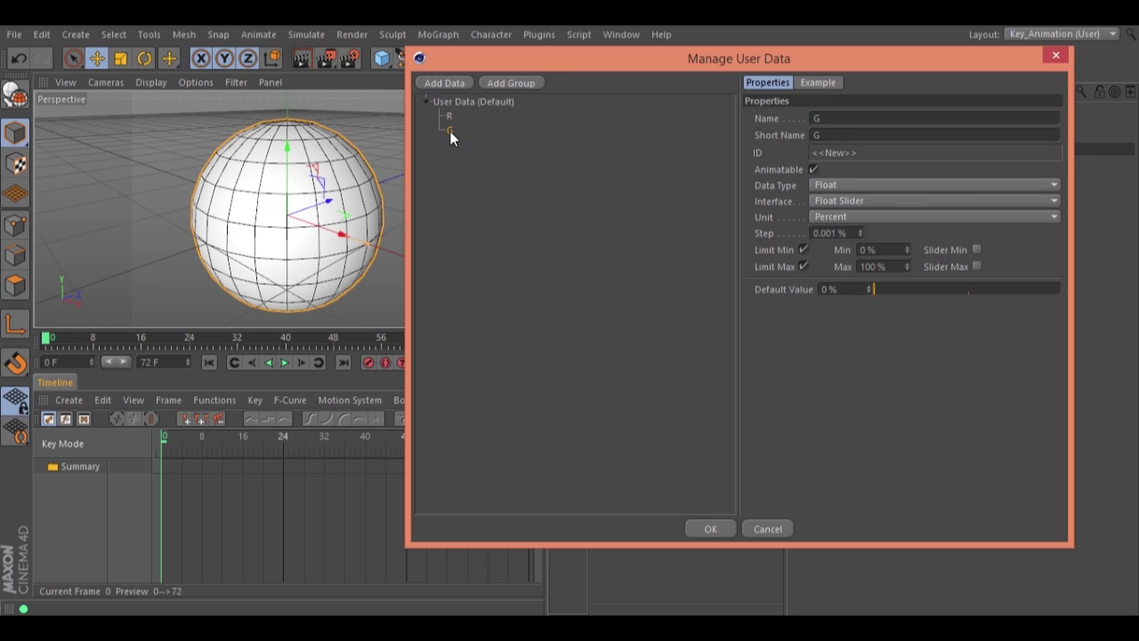
Duplicate the G entry as B, and apply the R, G and B user data to the Sphere
{"action": "left_click_drag", "start_coordinate": [449, 133], "coordinate": [450, 137], "text": "ctrl"}
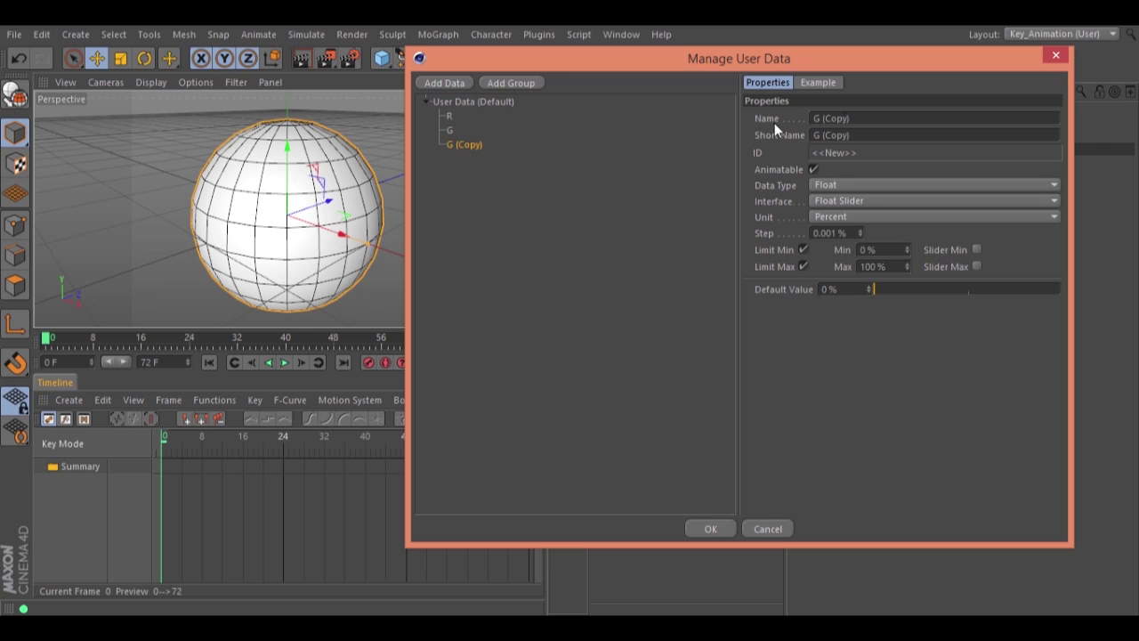
{"action": "left_click", "coordinate": [792, 117]}
{"action": "type", "text": "B"}
{"action": "left_click", "coordinate": [564, 156]}
{"action": "left_click", "coordinate": [450, 117]}
{"action": "left_click", "coordinate": [709, 530]}
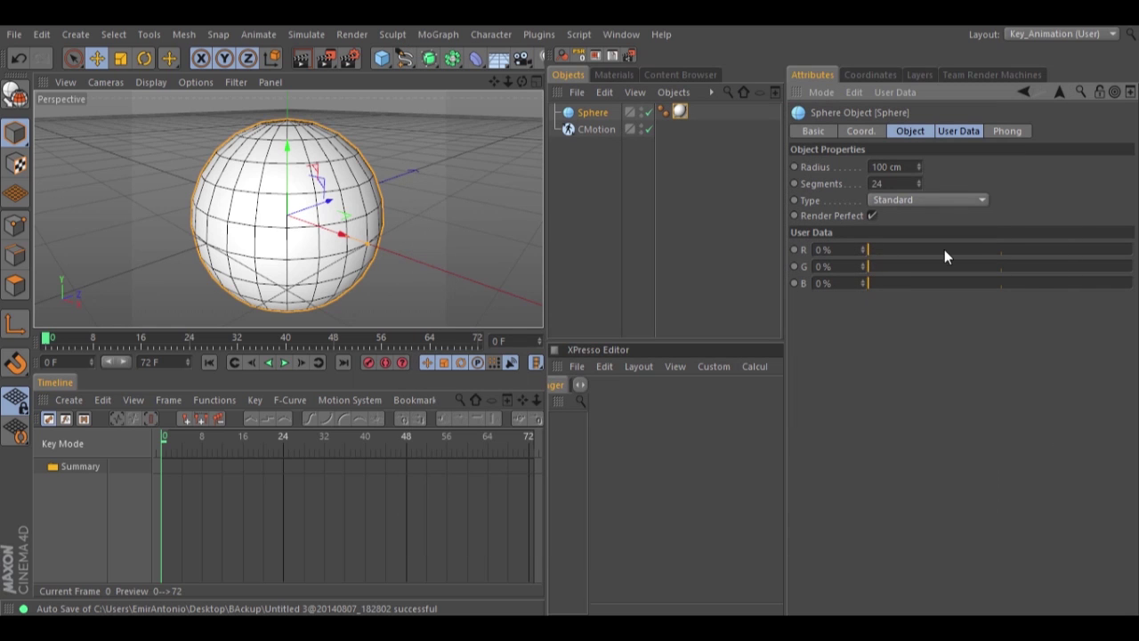
Add an XPresso tag to the Sphere and place a Sphere node in its XGroup
{"action": "right_click", "coordinate": [593, 119]}
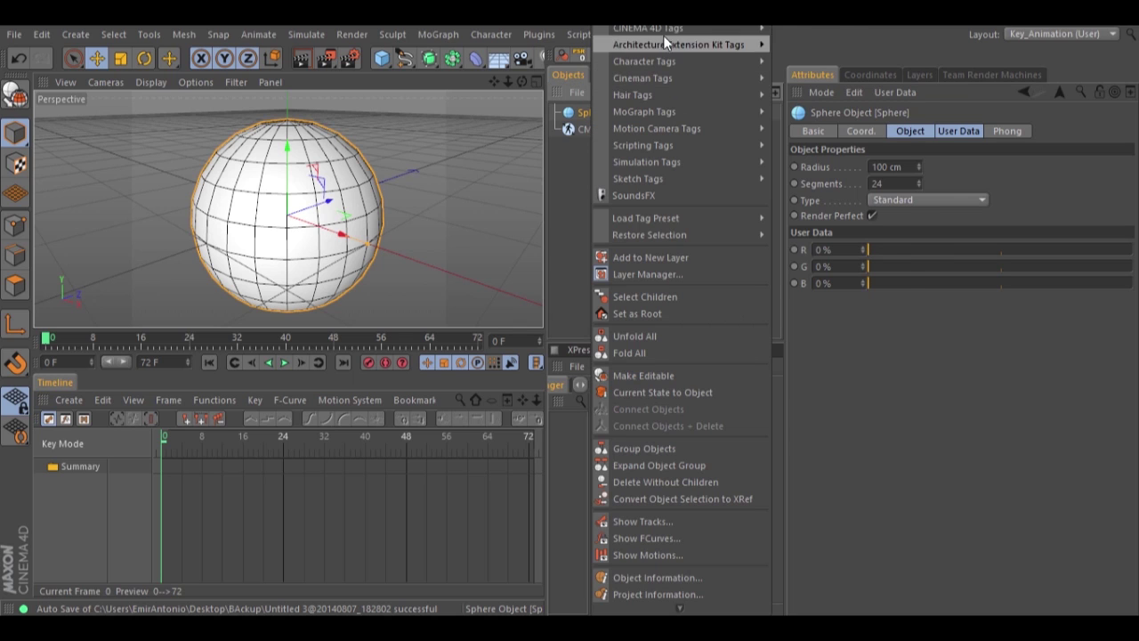
{"action": "mouse_move", "coordinate": [666, 31]}
{"action": "left_click", "coordinate": [811, 428]}
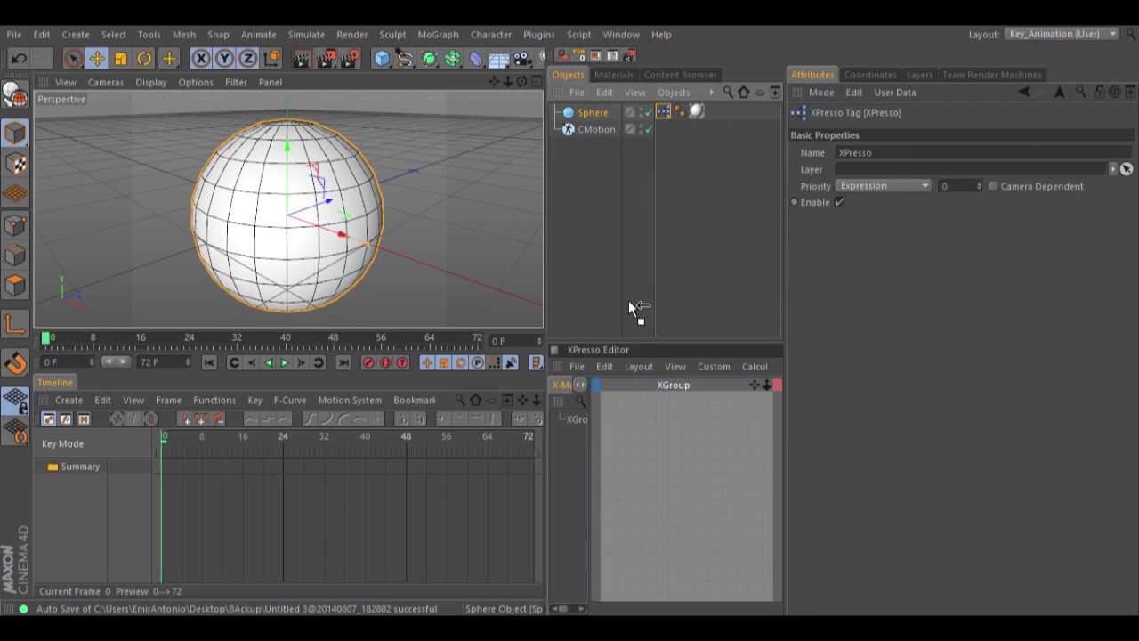
{"action": "left_click_drag", "start_coordinate": [607, 428], "coordinate": [610, 433]}
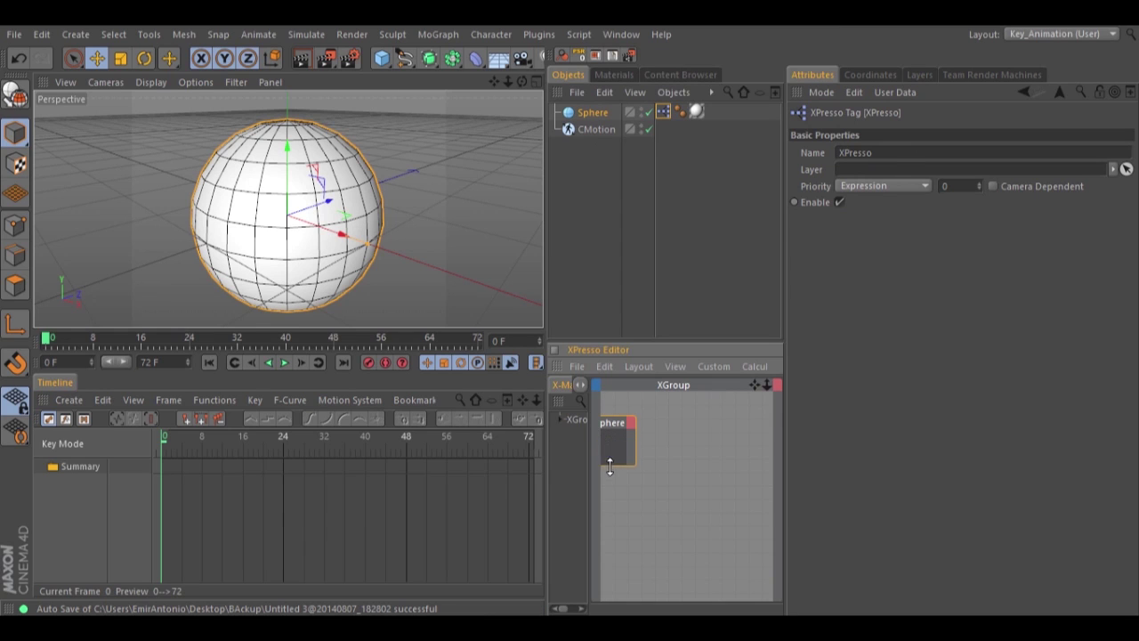
{"action": "left_click_drag", "start_coordinate": [626, 427], "coordinate": [628, 422]}
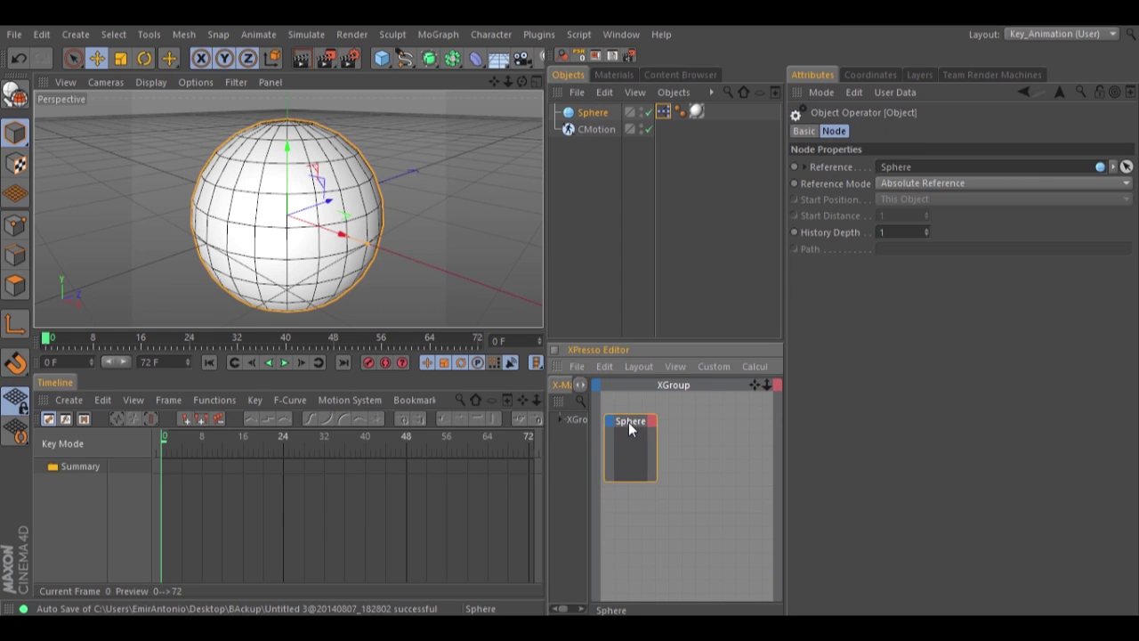
Add the Mat material to the XGroup as a node beside the Sphere node
{"action": "left_click", "coordinate": [614, 74]}
{"action": "left_click_drag", "start_coordinate": [568, 125], "coordinate": [723, 479]}
{"action": "mouse_move", "coordinate": [716, 415]}
{"action": "left_mouse_down"}
{"action": "mouse_move", "coordinate": [718, 426]}
{"action": "mouse_move", "coordinate": [728, 420]}
{"action": "left_mouse_up"}
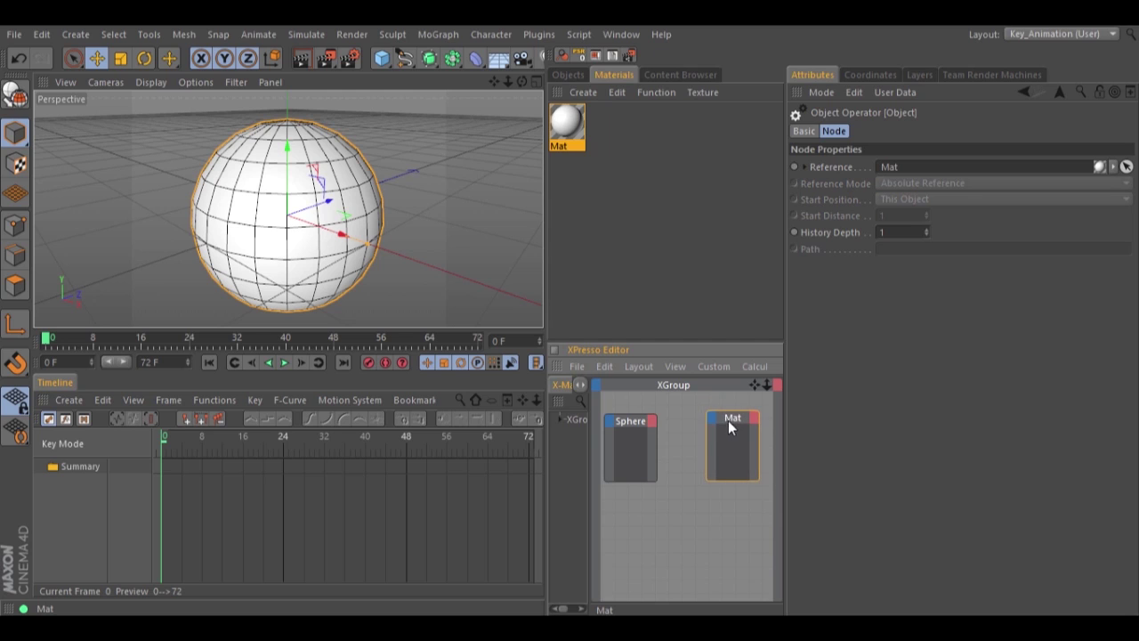
Add output ports for the R, G and B user data to the Sphere node in the XGroup
{"action": "left_click", "coordinate": [561, 71]}
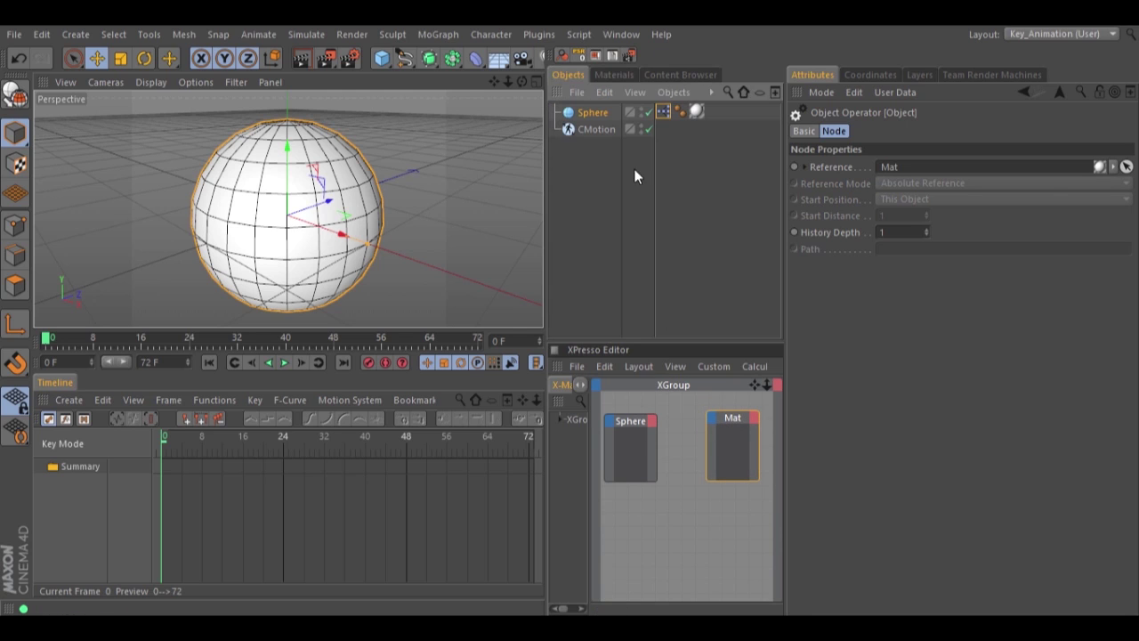
{"action": "left_click", "coordinate": [653, 422]}
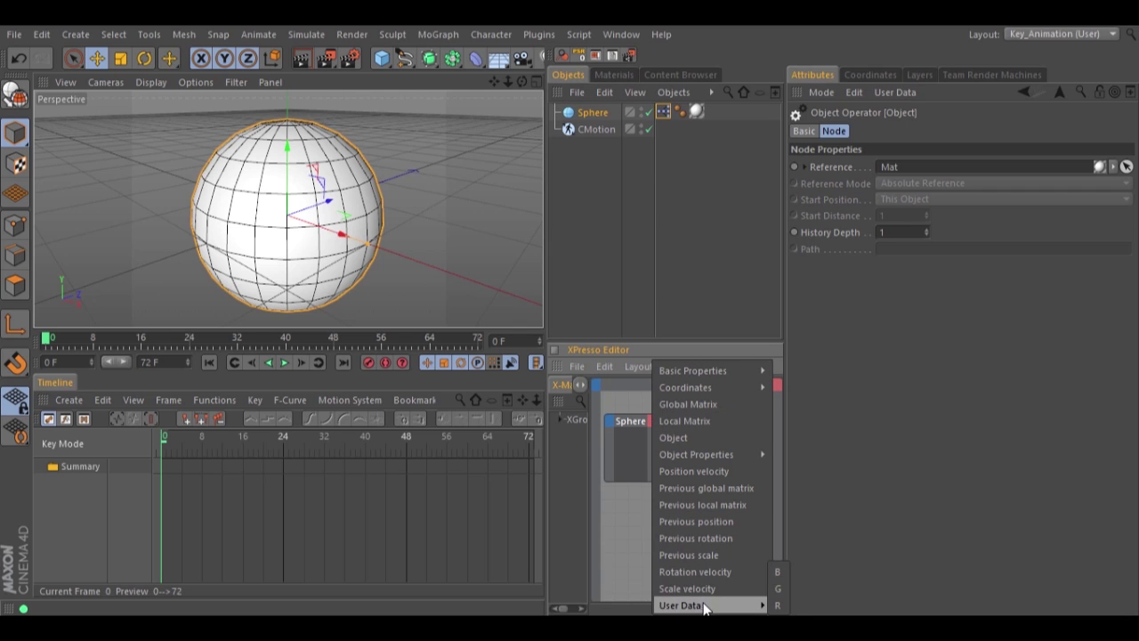
{"action": "left_click", "coordinate": [778, 605]}
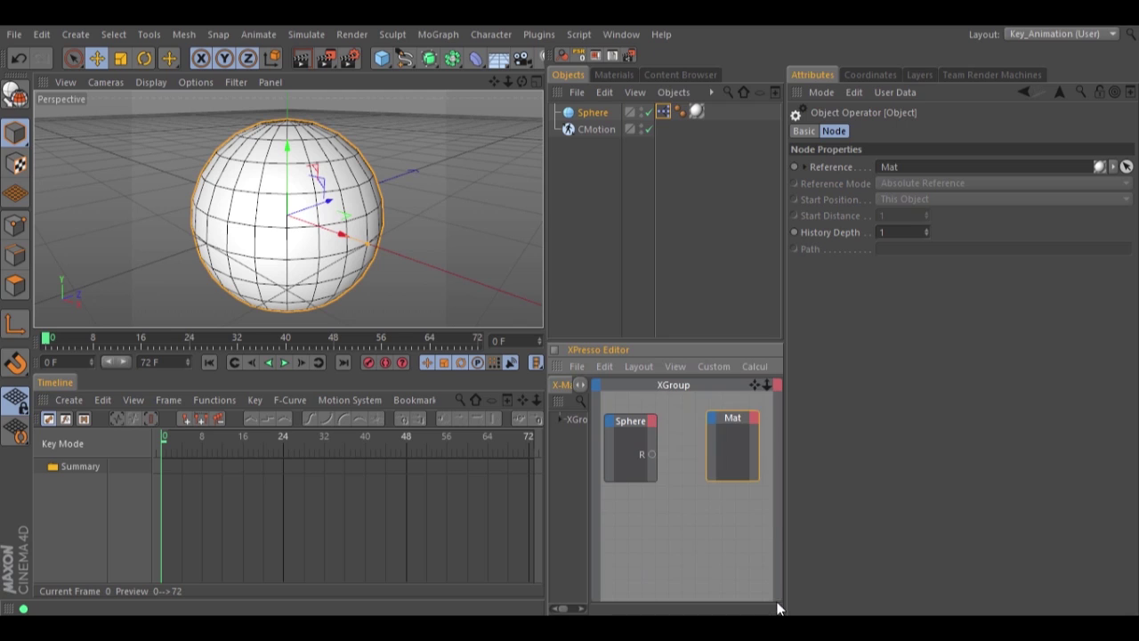
{"action": "left_click", "coordinate": [653, 419]}
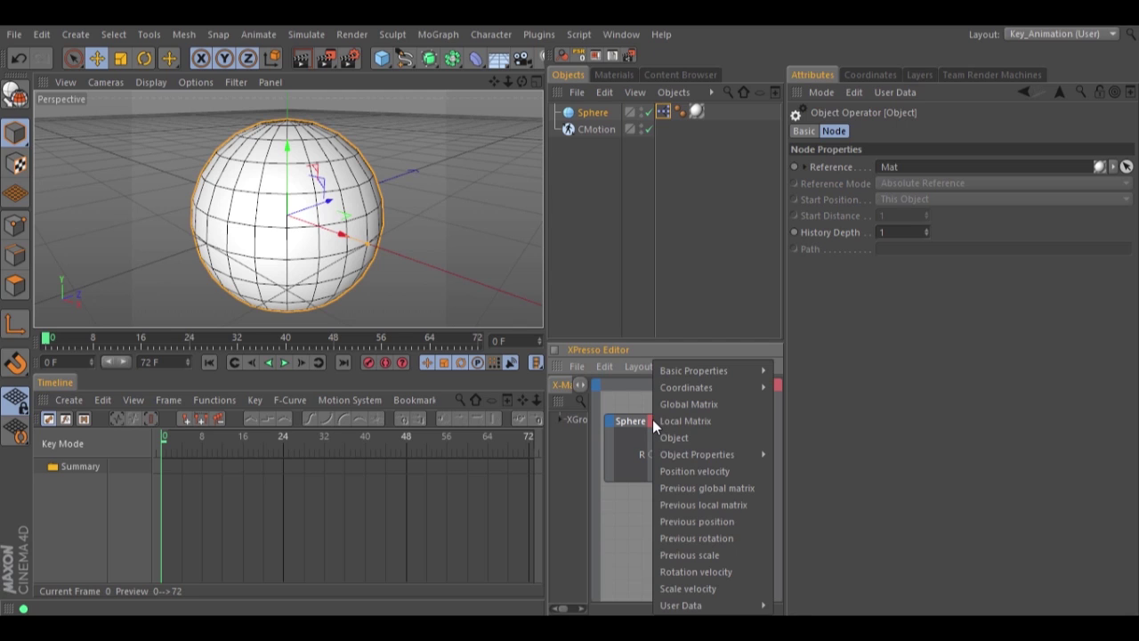
{"action": "mouse_move", "coordinate": [712, 601]}
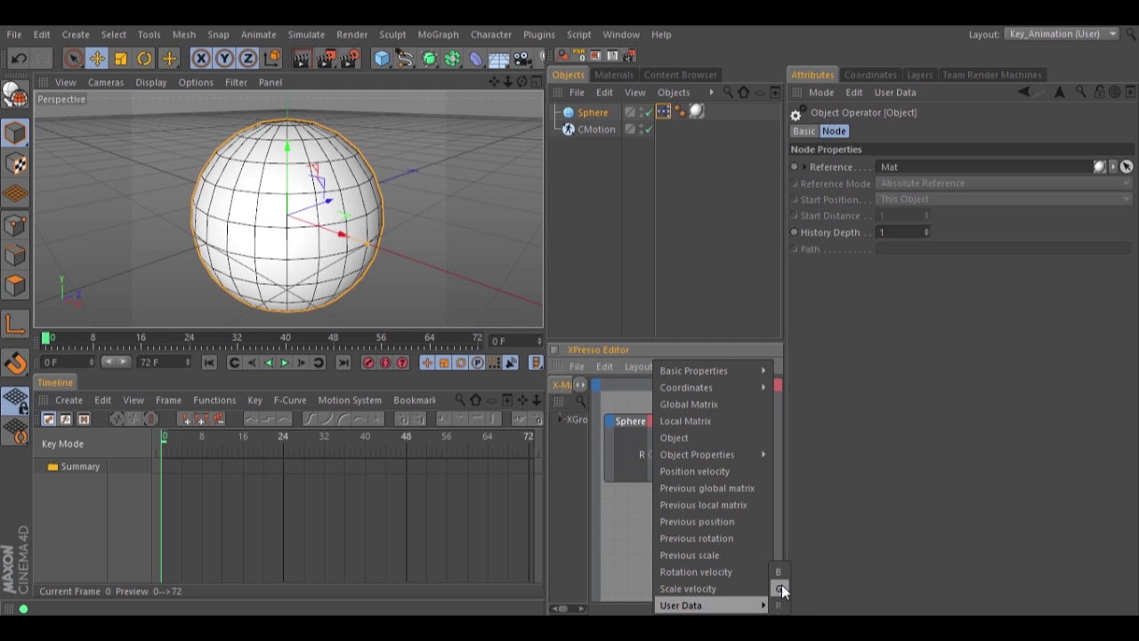
{"action": "left_click", "coordinate": [781, 585]}
{"action": "left_click", "coordinate": [653, 421]}
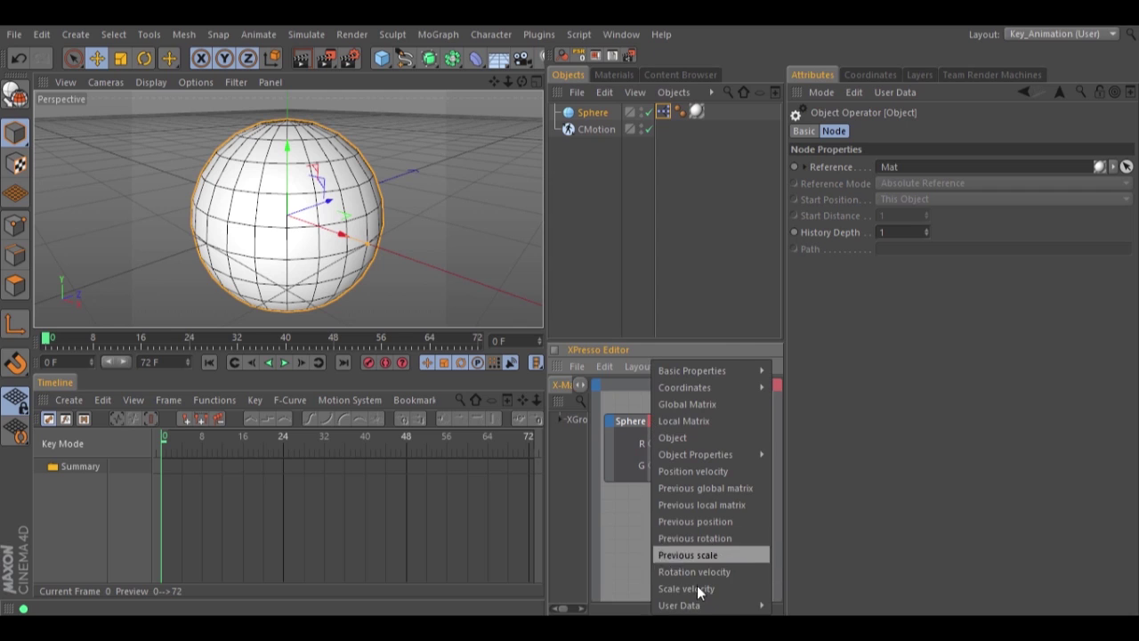
{"action": "mouse_move", "coordinate": [763, 604]}
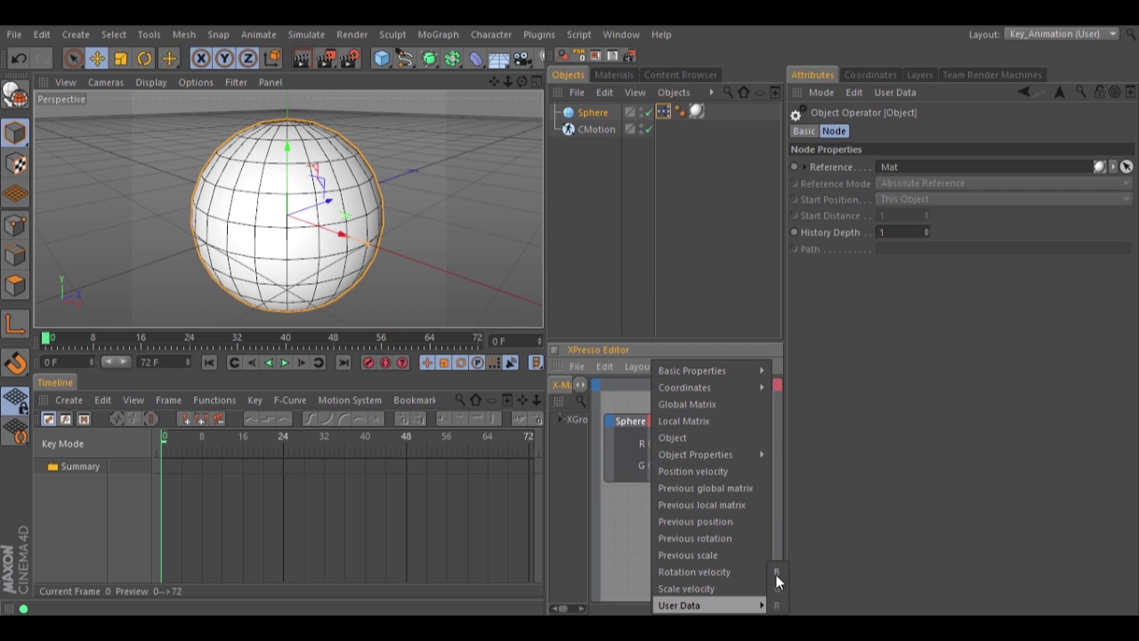
{"action": "left_click", "coordinate": [776, 576]}
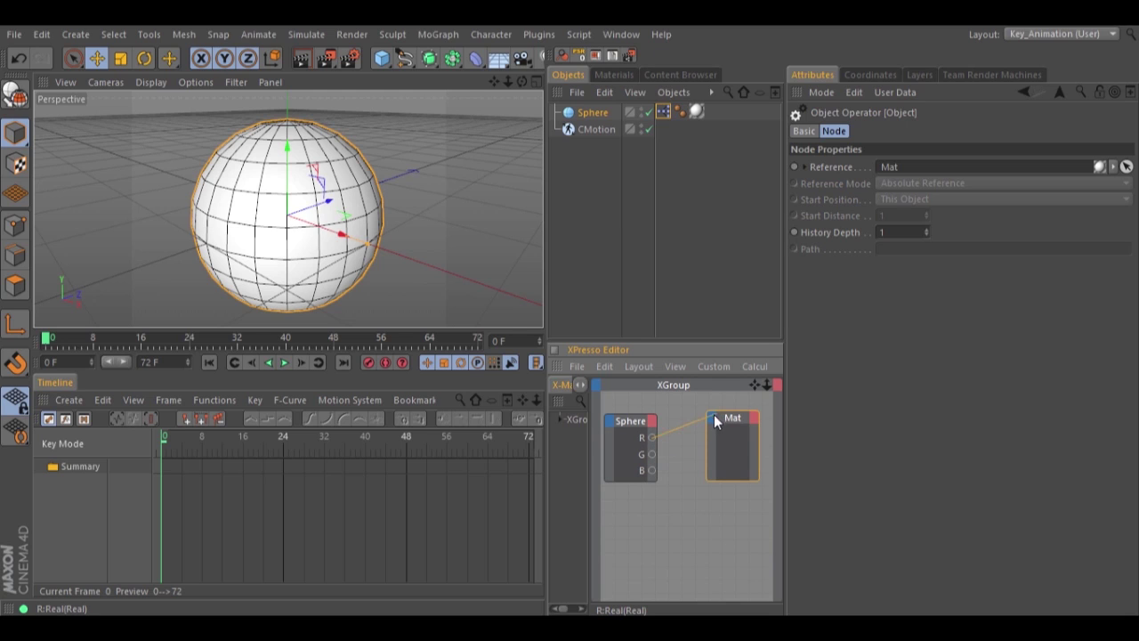
Connect the Sphere node's R output to the Color . R input of the Mat node
{"action": "left_click_drag", "start_coordinate": [712, 415], "coordinate": [712, 416]}
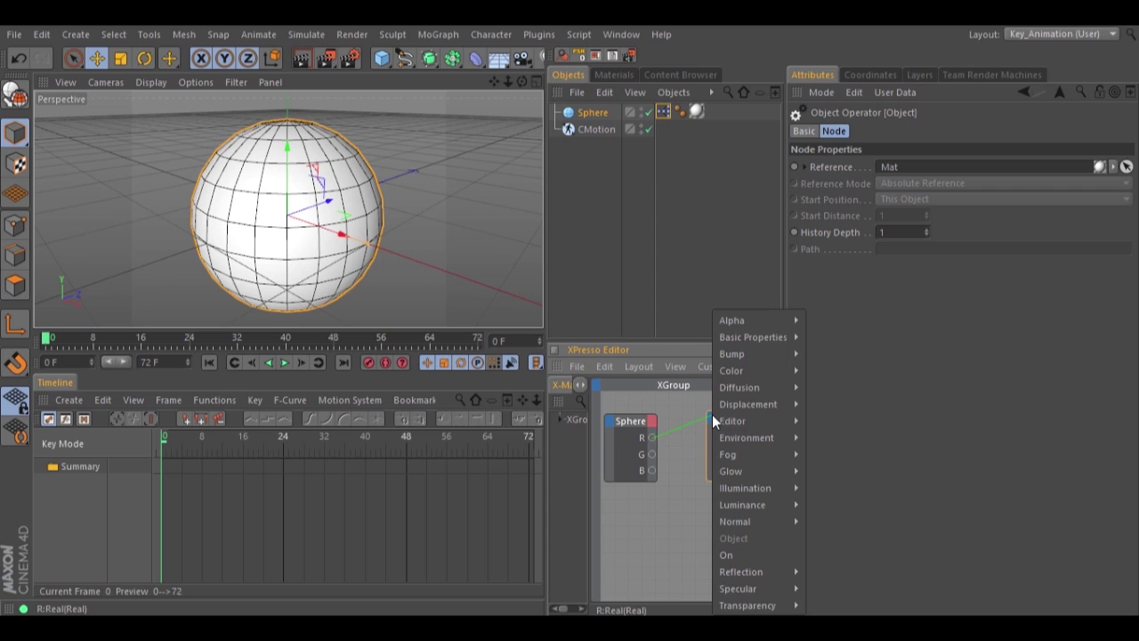
{"action": "mouse_move", "coordinate": [748, 370]}
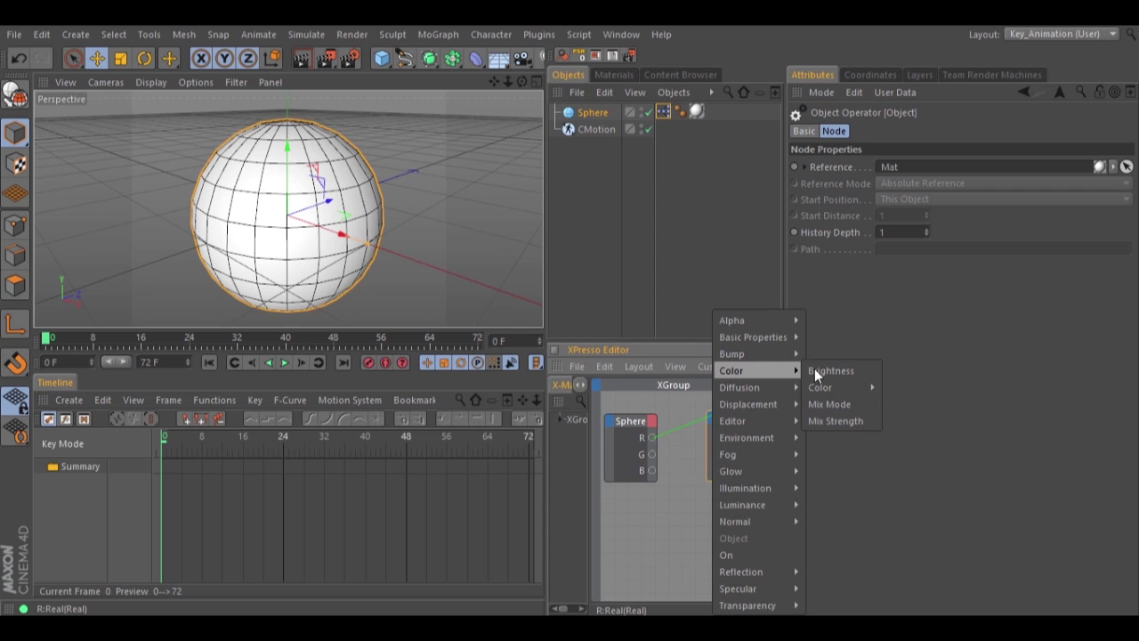
{"action": "mouse_move", "coordinate": [820, 389]}
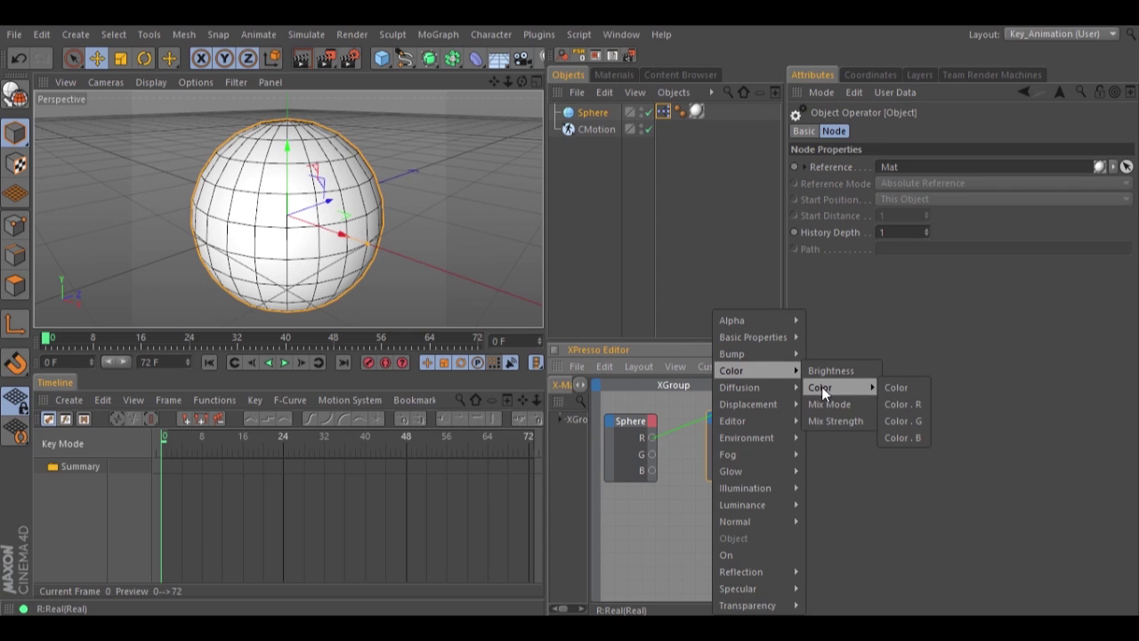
{"action": "left_click", "coordinate": [911, 405]}
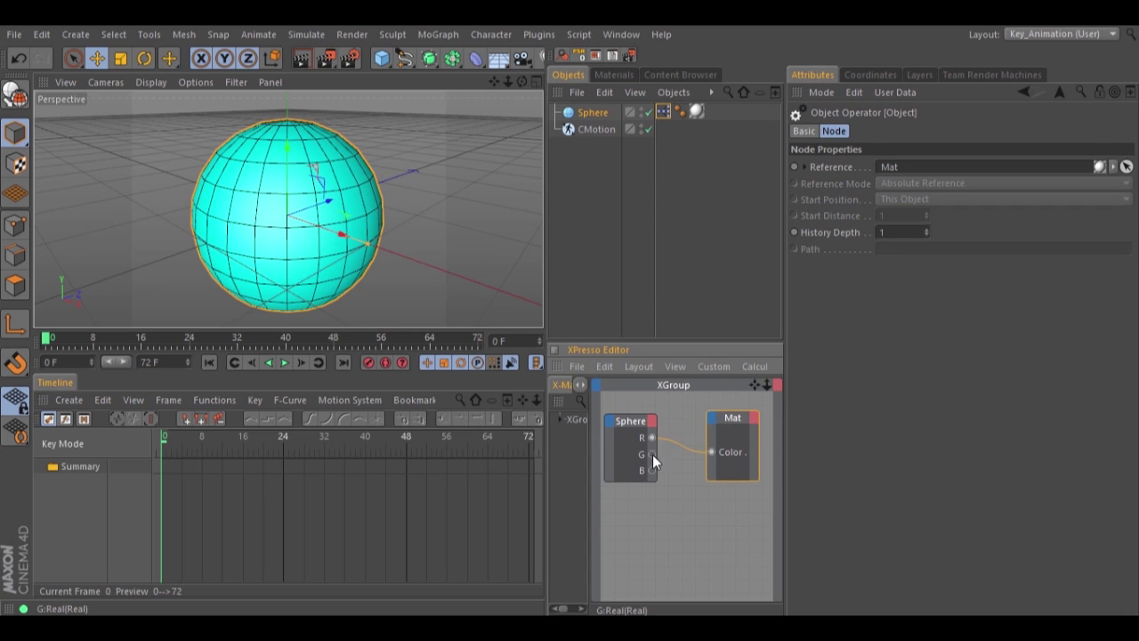
Connect the Sphere node's G and B outputs to Mat's Color . G and Color . B inputs, and widen and reposition the Mat node
{"action": "left_click", "coordinate": [713, 416]}
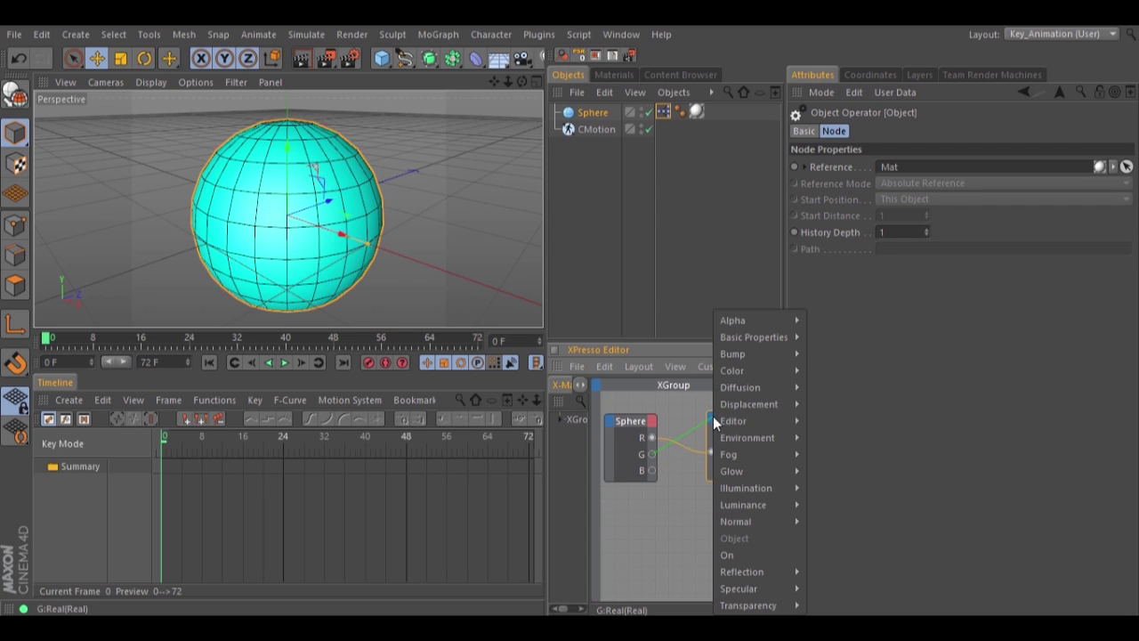
{"action": "mouse_move", "coordinate": [744, 373]}
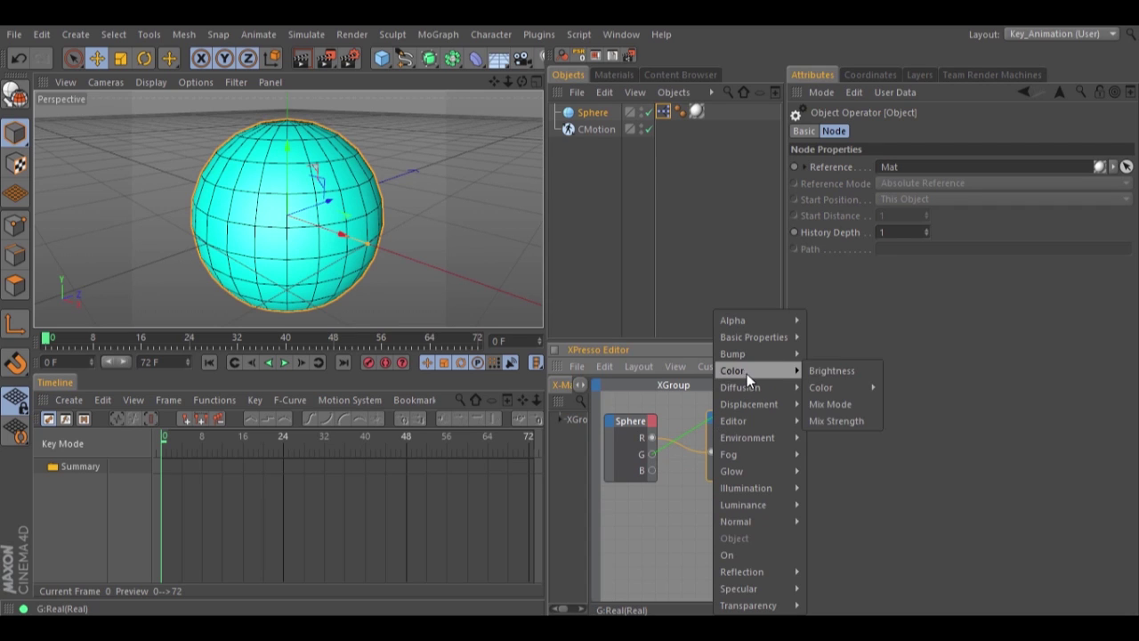
{"action": "mouse_move", "coordinate": [823, 387]}
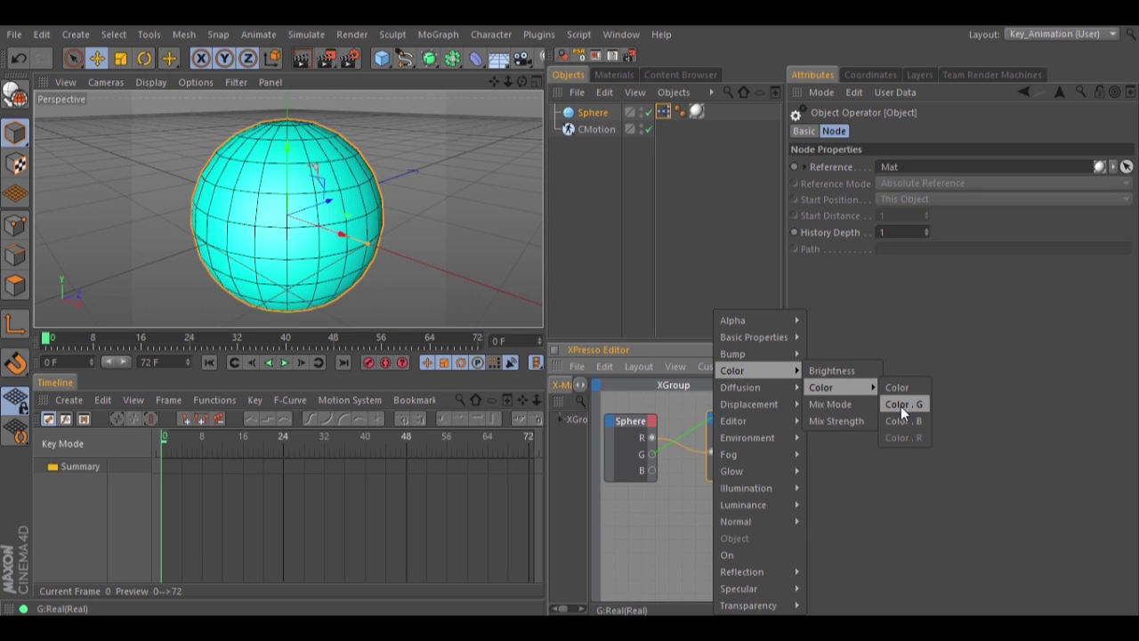
{"action": "left_click", "coordinate": [901, 405]}
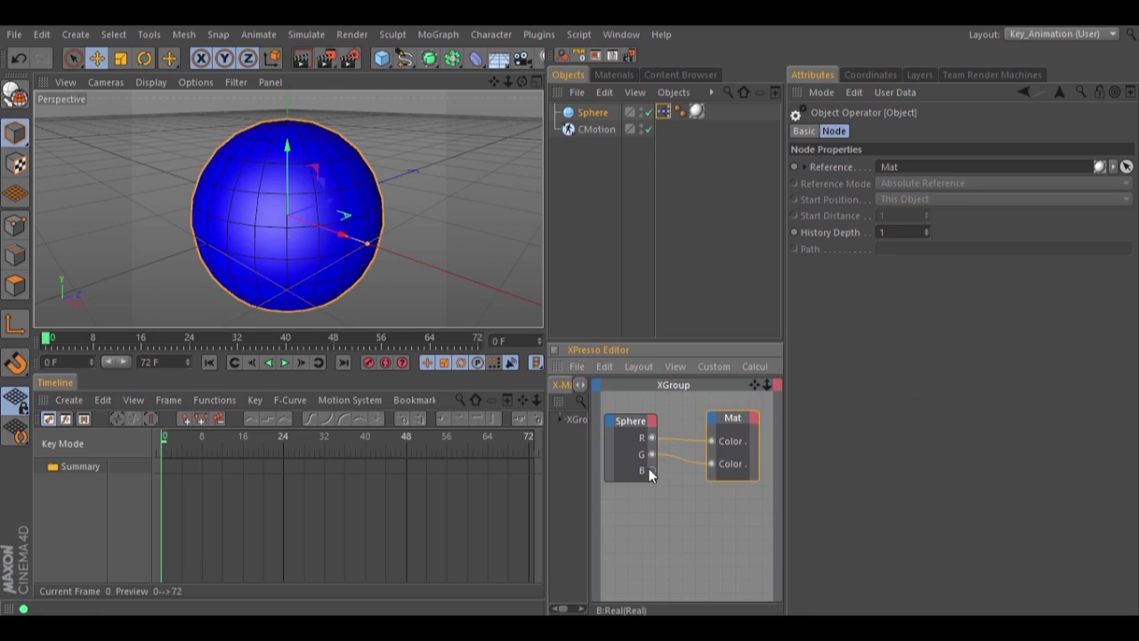
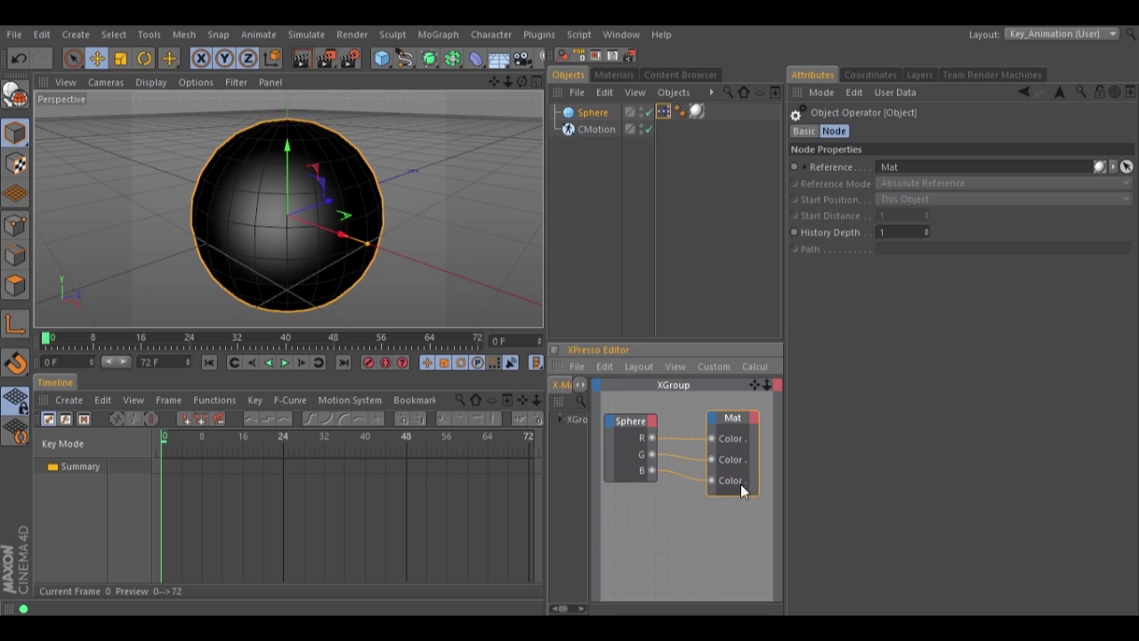
{"action": "left_click_drag", "start_coordinate": [756, 455], "coordinate": [773, 455]}
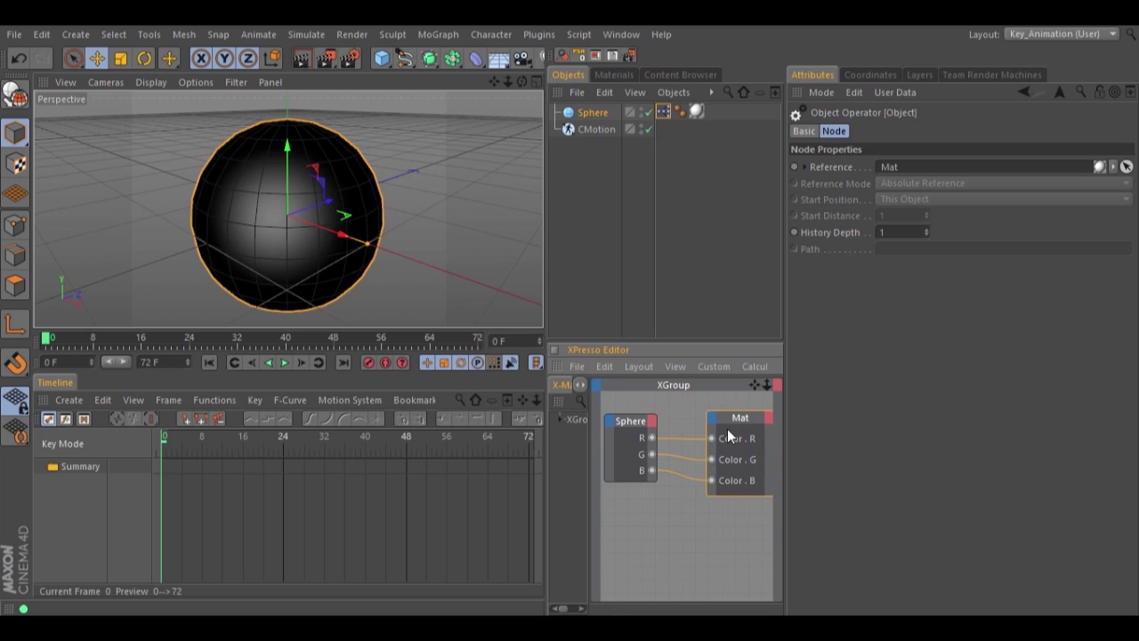
{"action": "left_click_drag", "start_coordinate": [735, 420], "coordinate": [723, 415]}
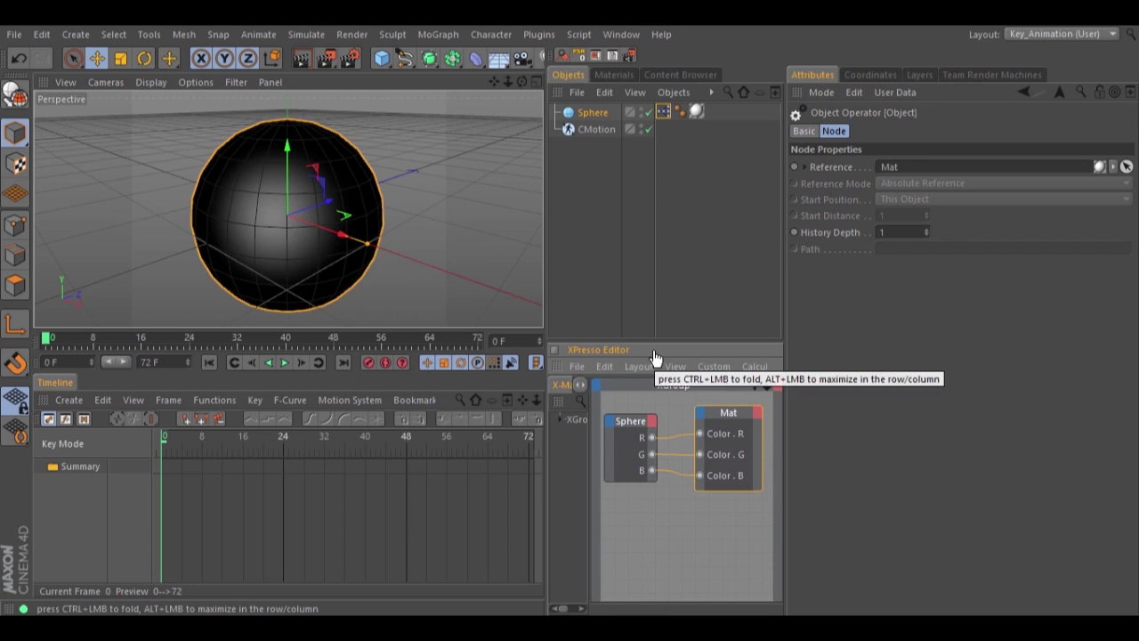
Add the Sphere to the CMotion object's list and choose Parameter as the action type
{"action": "left_click", "coordinate": [593, 132]}
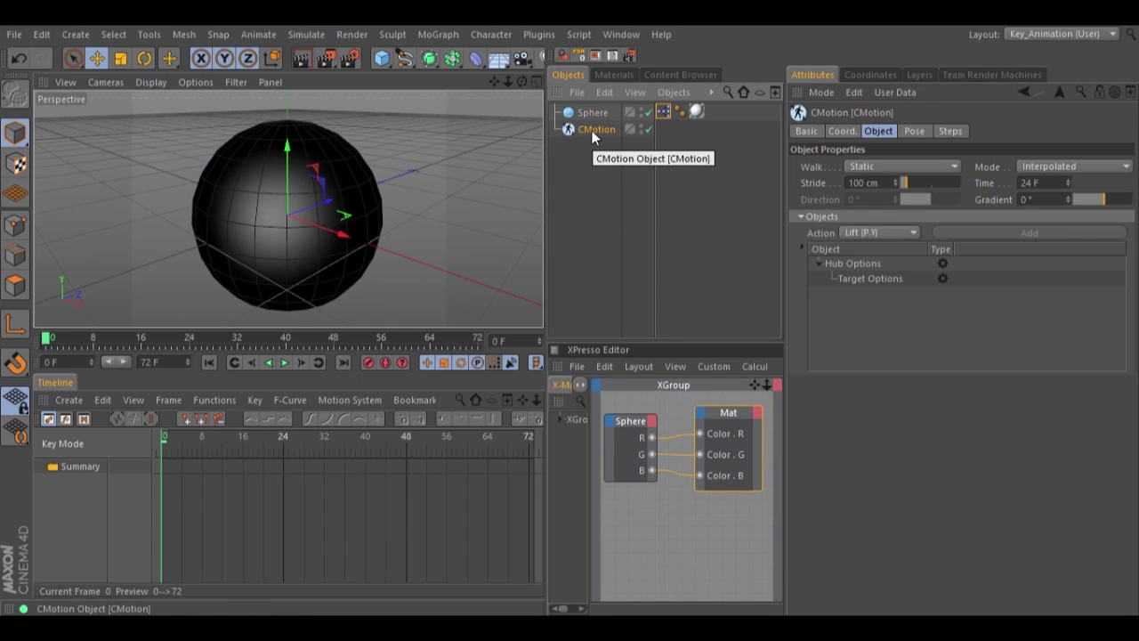
{"action": "left_click_drag", "start_coordinate": [584, 117], "coordinate": [858, 328]}
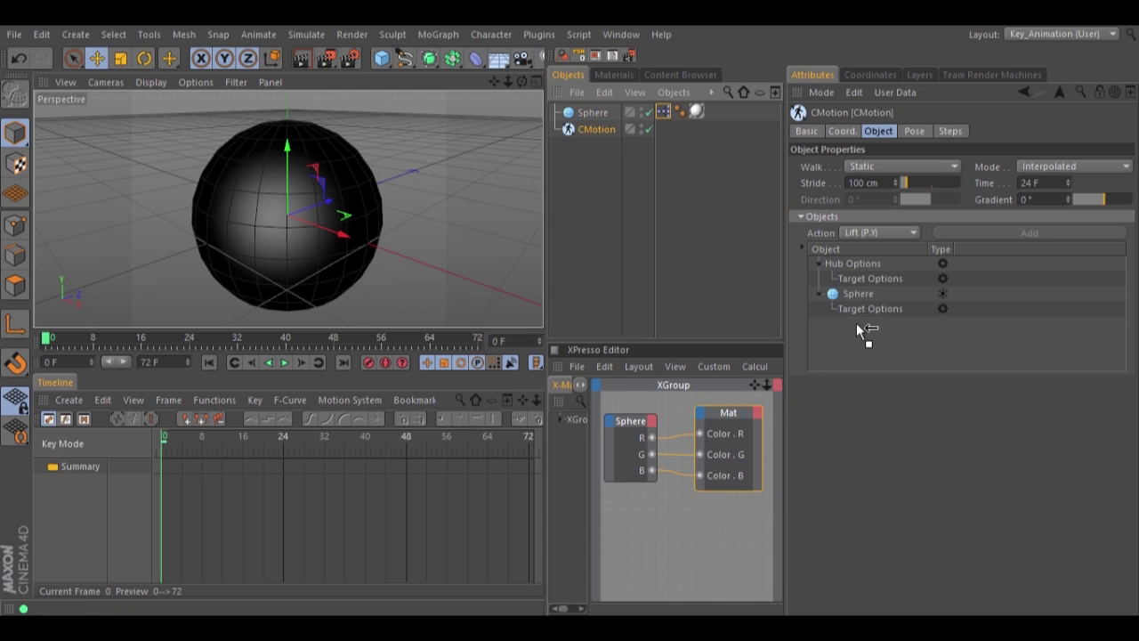
{"action": "left_click", "coordinate": [876, 234]}
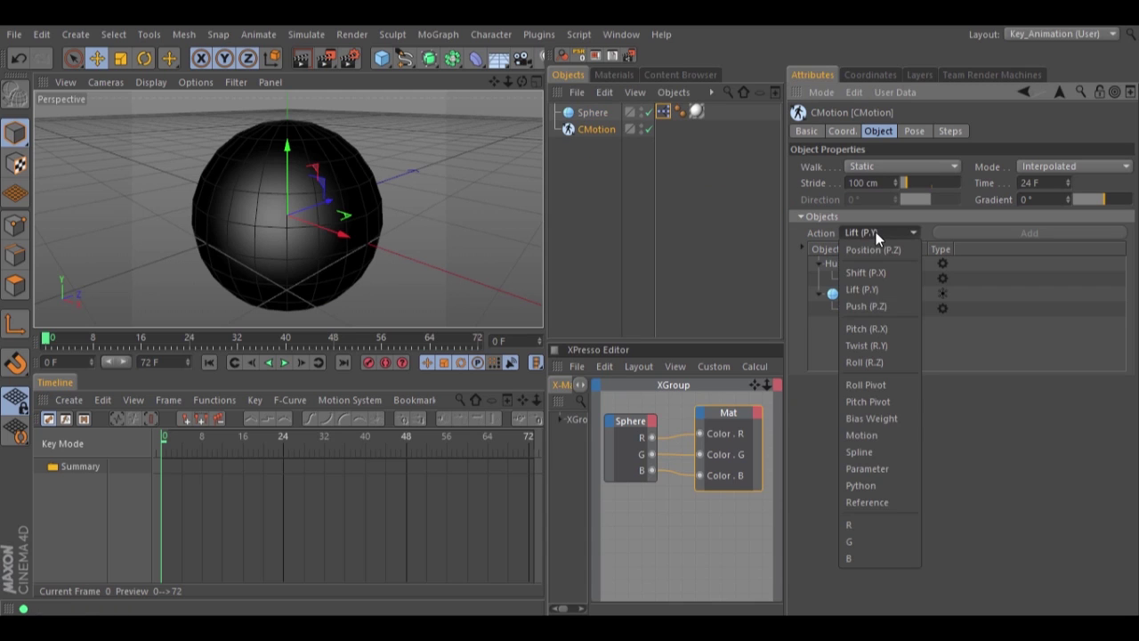
{"action": "left_click", "coordinate": [880, 468]}
Add a Parameter action to the Sphere entry in CMotion and assign it to R
{"action": "left_click", "coordinate": [858, 294]}
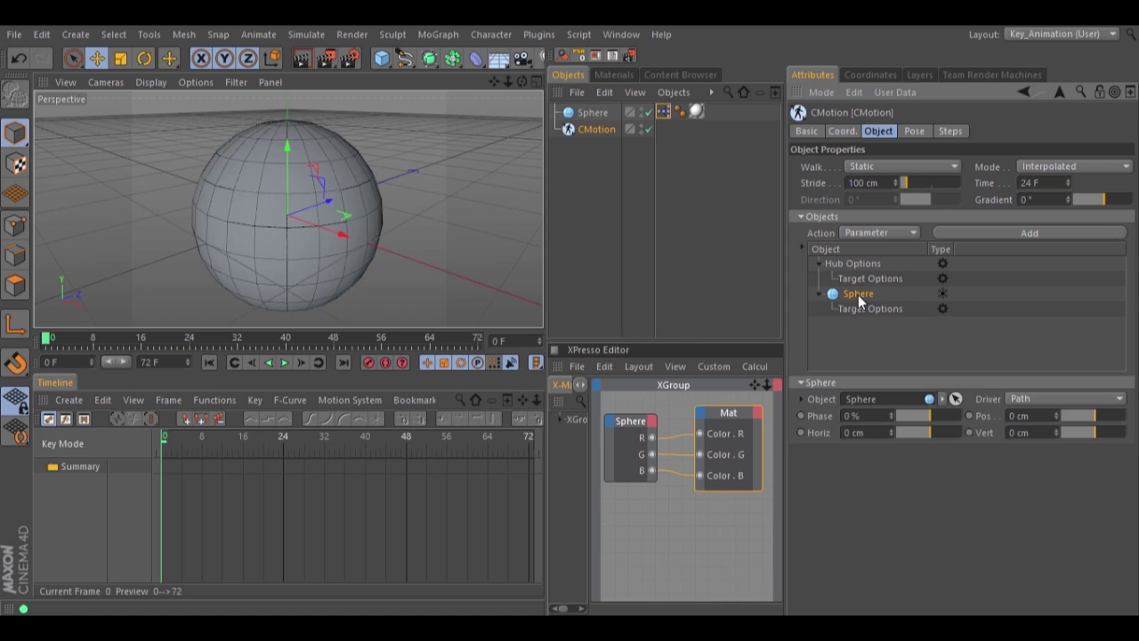
{"action": "left_click", "coordinate": [1003, 232]}
{"action": "left_click", "coordinate": [859, 324]}
{"action": "left_click", "coordinate": [879, 398]}
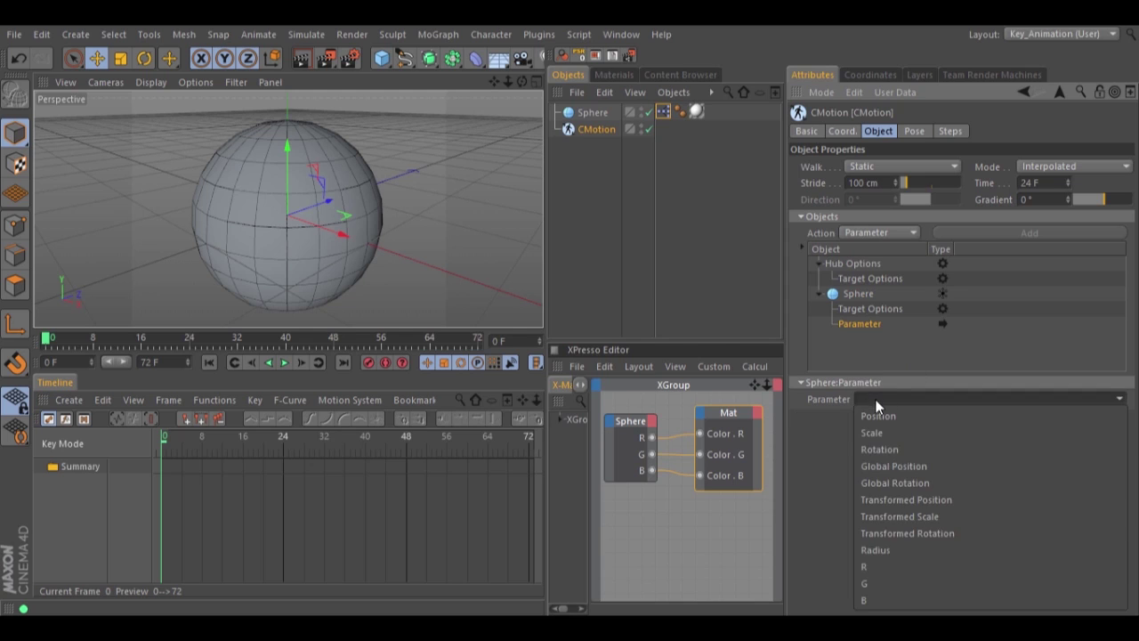
{"action": "left_click", "coordinate": [869, 568]}
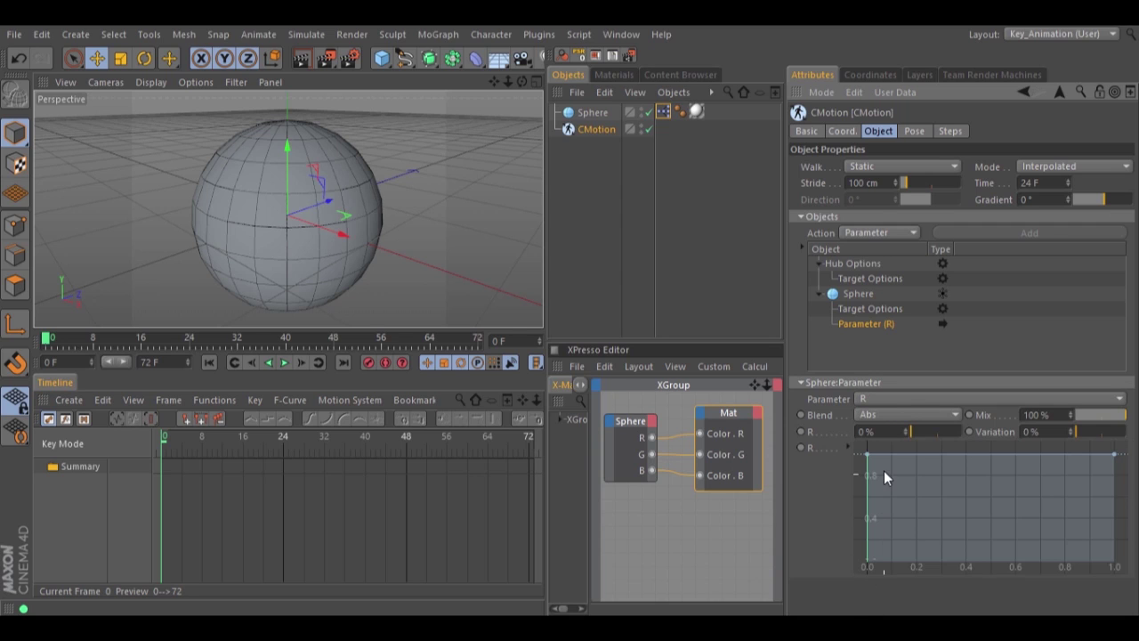
Add a second Parameter action to the Sphere entry and assign it to G
{"action": "left_click", "coordinate": [852, 291]}
{"action": "left_click", "coordinate": [990, 232]}
{"action": "left_click", "coordinate": [858, 338]}
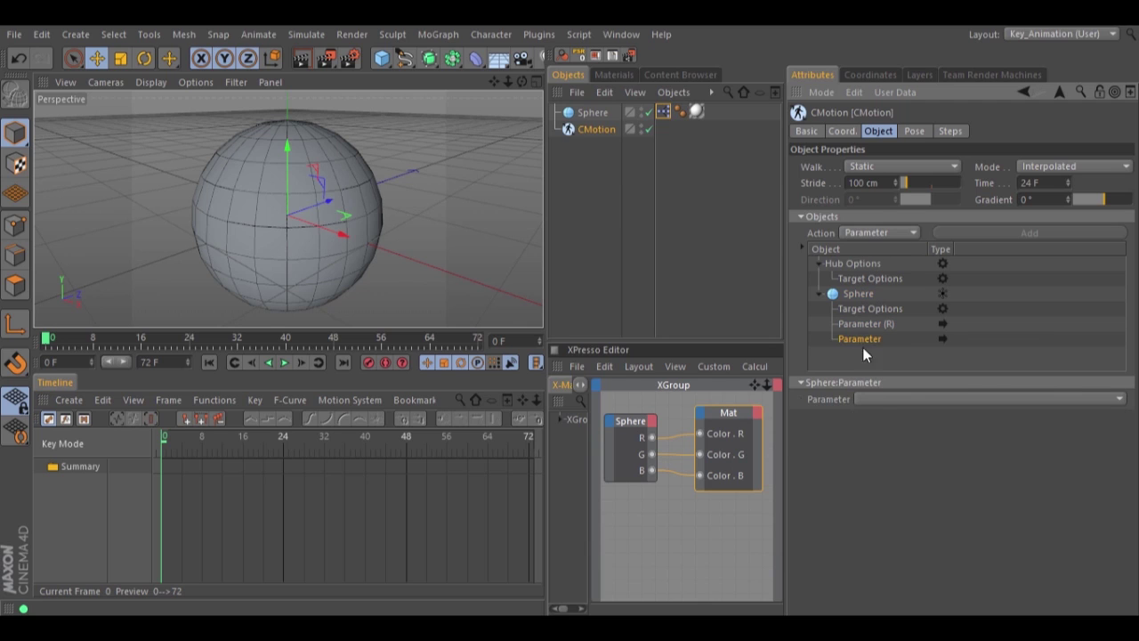
{"action": "left_click", "coordinate": [871, 399]}
{"action": "left_click", "coordinate": [874, 586]}
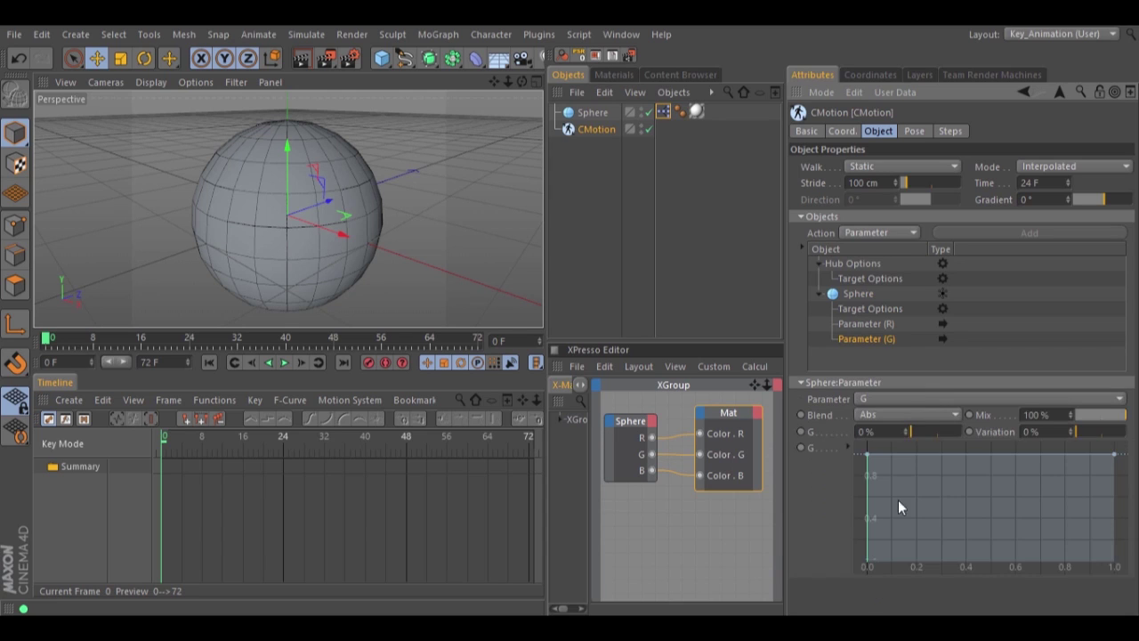
Add a third Parameter action to the Sphere entry and assign it to B
{"action": "left_click", "coordinate": [863, 294]}
{"action": "left_click", "coordinate": [1002, 229]}
{"action": "left_click", "coordinate": [859, 353]}
{"action": "left_click", "coordinate": [891, 399]}
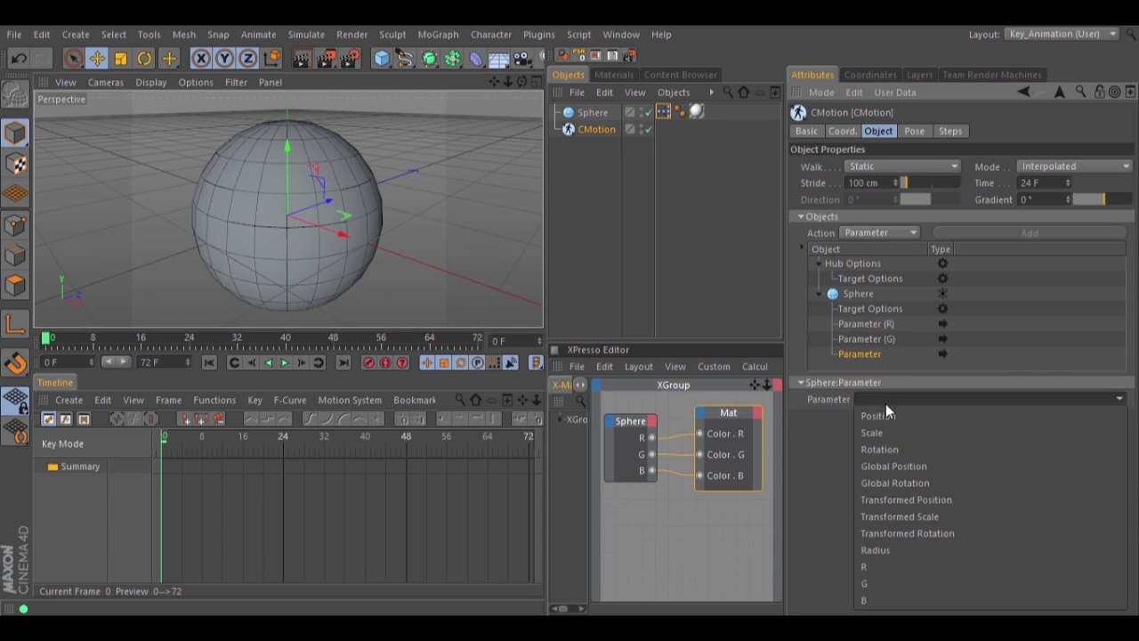
{"action": "left_click", "coordinate": [875, 601]}
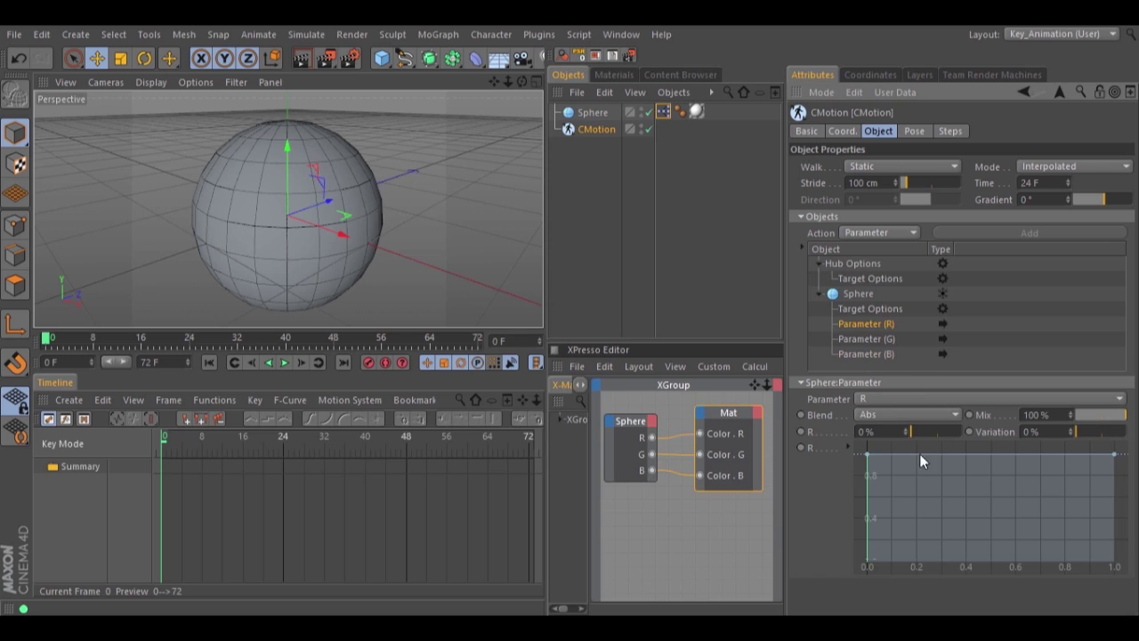
Shape the R parameter's curve to start at zero, rise early and dip near 0.7, and set R to 61.111 %
{"action": "left_click_drag", "start_coordinate": [869, 456], "coordinate": [862, 566]}
{"action": "left_click_drag", "start_coordinate": [947, 525], "coordinate": [949, 468], "text": "ctrl"}
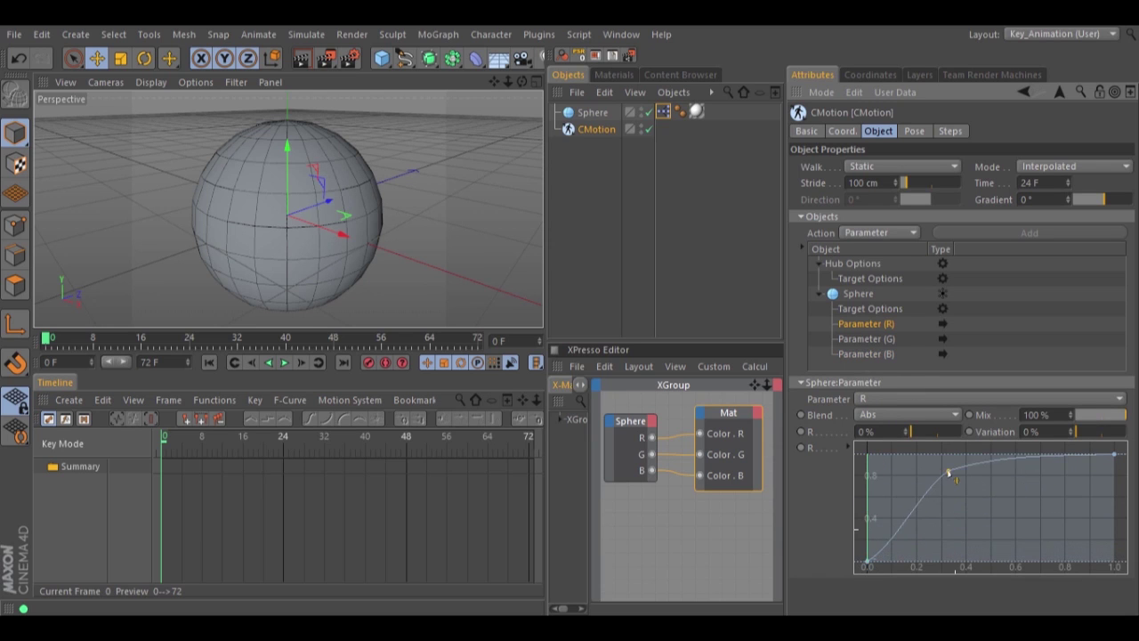
{"action": "left_click_drag", "start_coordinate": [1036, 465], "coordinate": [1048, 548]}
{"action": "left_click_drag", "start_coordinate": [916, 528], "coordinate": [905, 505], "text": "ctrl"}
{"action": "left_click", "coordinate": [914, 431]}
{"action": "left_click_drag", "start_coordinate": [914, 428], "coordinate": [943, 428]}
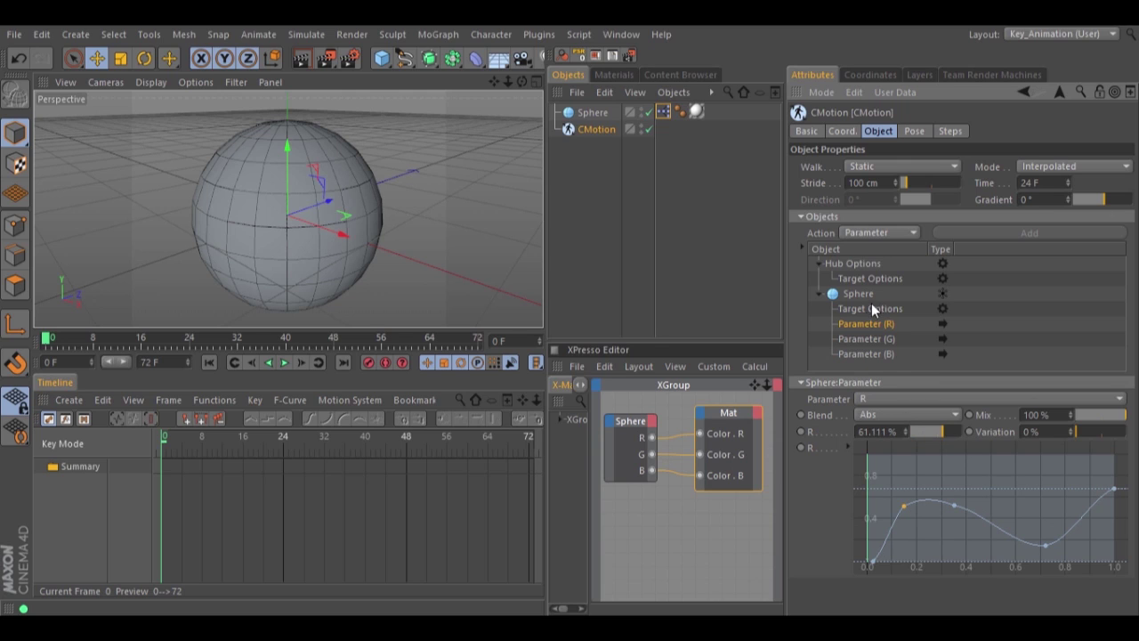
Set the G parameter to 29.365 % and shape its curve high at both ends with a trough from about 0.5 to 0.85
{"action": "left_click", "coordinate": [860, 338]}
{"action": "left_click_drag", "start_coordinate": [916, 430], "coordinate": [922, 429]}
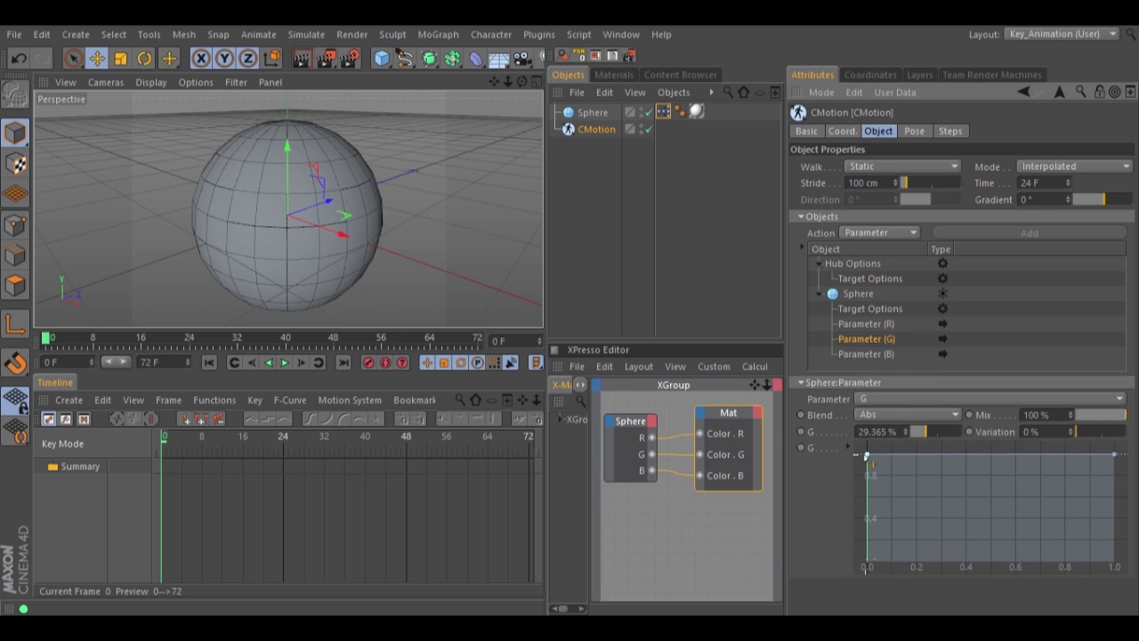
{"action": "left_click", "coordinate": [979, 456], "text": "ctrl"}
{"action": "left_click_drag", "start_coordinate": [979, 456], "coordinate": [991, 532]}
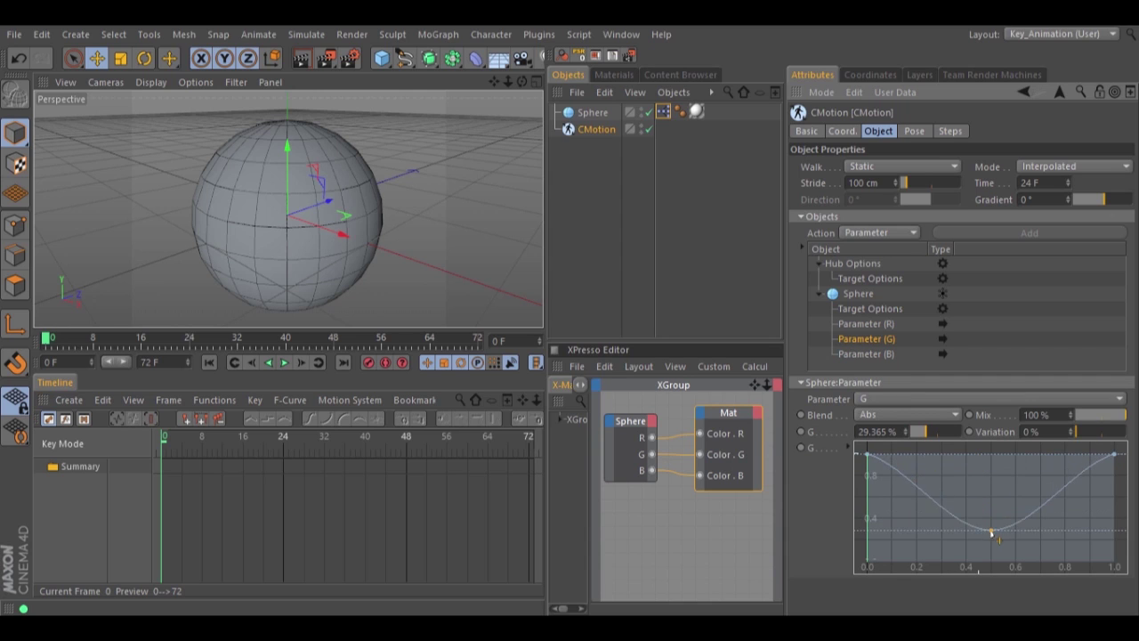
{"action": "left_click_drag", "start_coordinate": [940, 481], "coordinate": [944, 472]}
{"action": "left_click_drag", "start_coordinate": [1063, 491], "coordinate": [1079, 522], "text": "ctrl"}
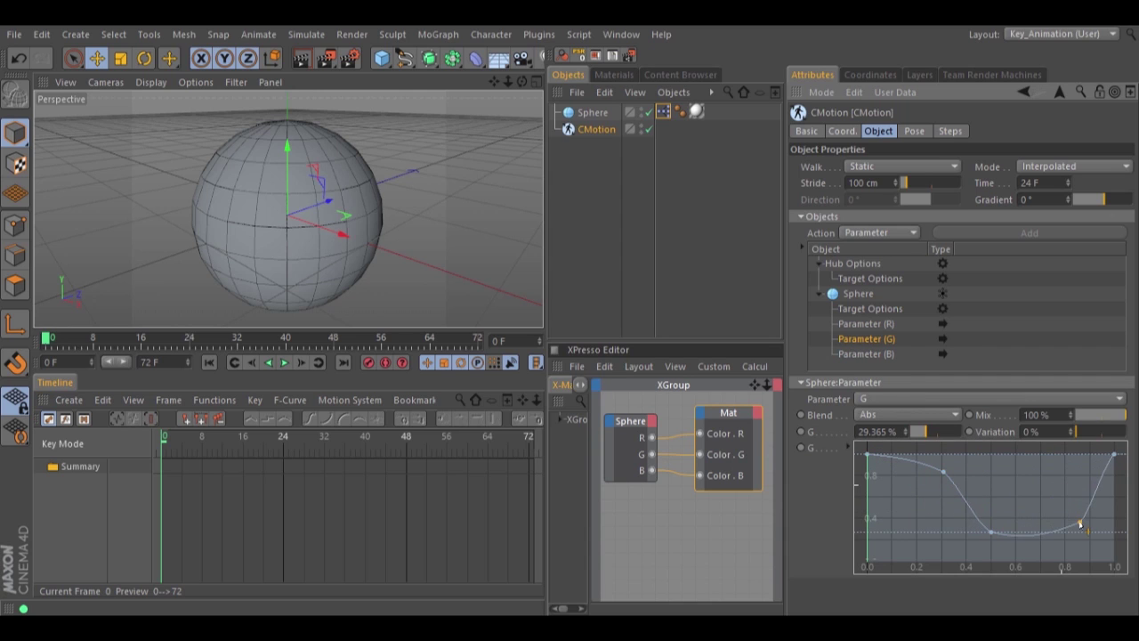
Set the B parameter to 43.651 % and shape its curve with a dip near 0.2, a peak near 0.5 and zero at the end
{"action": "left_click", "coordinate": [864, 354]}
{"action": "left_click_drag", "start_coordinate": [925, 431], "coordinate": [934, 431]}
{"action": "left_click_drag", "start_coordinate": [1118, 458], "coordinate": [1121, 584]}
{"action": "left_click_drag", "start_coordinate": [944, 482], "coordinate": [990, 474]}
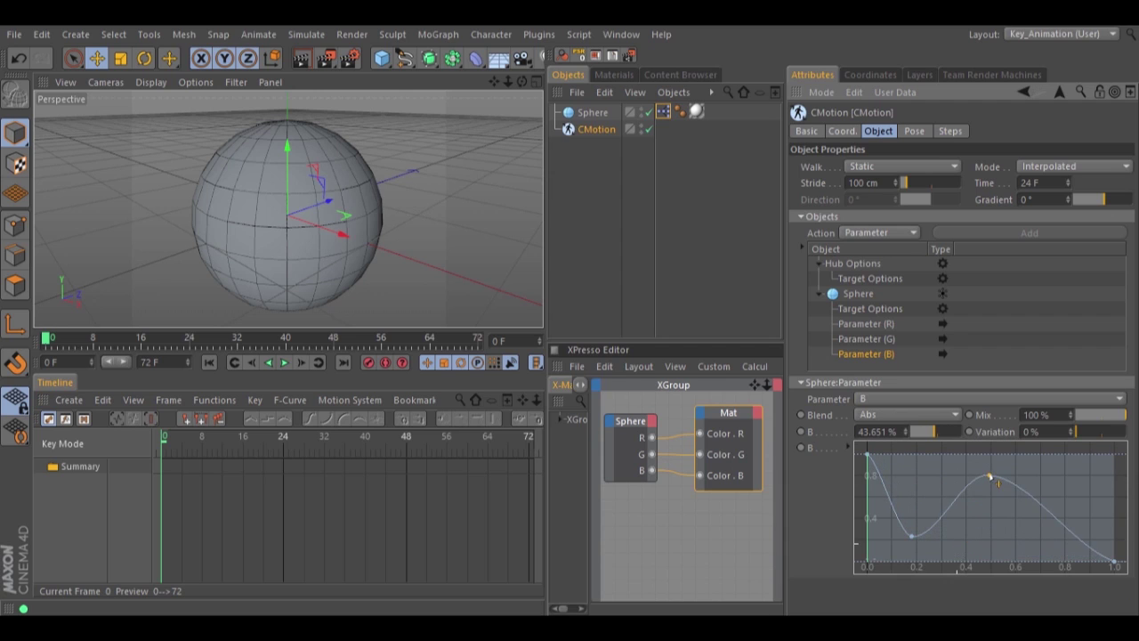
Add a point to the B parameter's curve near 0.6 and pull it down to about 0.15
{"action": "left_click_drag", "start_coordinate": [1043, 507], "coordinate": [1021, 546]}
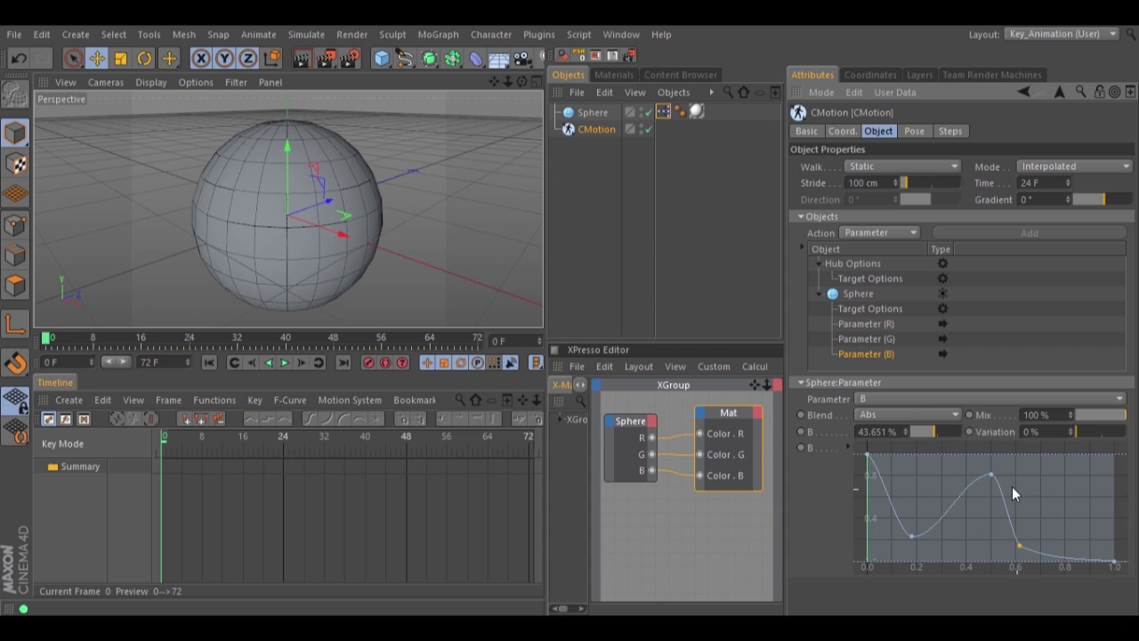
{"action": "left_click", "coordinate": [856, 293]}
Play the animation to preview the sphere's color change and show the R parameter's curve in the CMotion object
{"action": "left_click_drag", "start_coordinate": [493, 81], "coordinate": [542, 312]}
{"action": "left_click", "coordinate": [334, 258]}
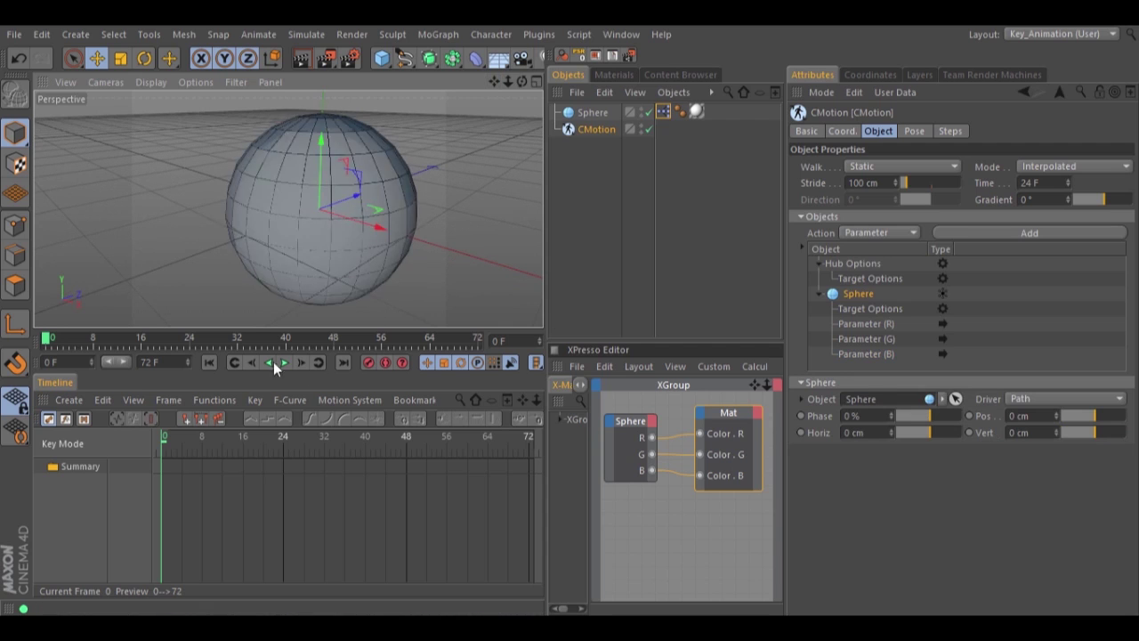
{"action": "left_click", "coordinate": [281, 360]}
{"action": "left_click", "coordinate": [587, 129]}
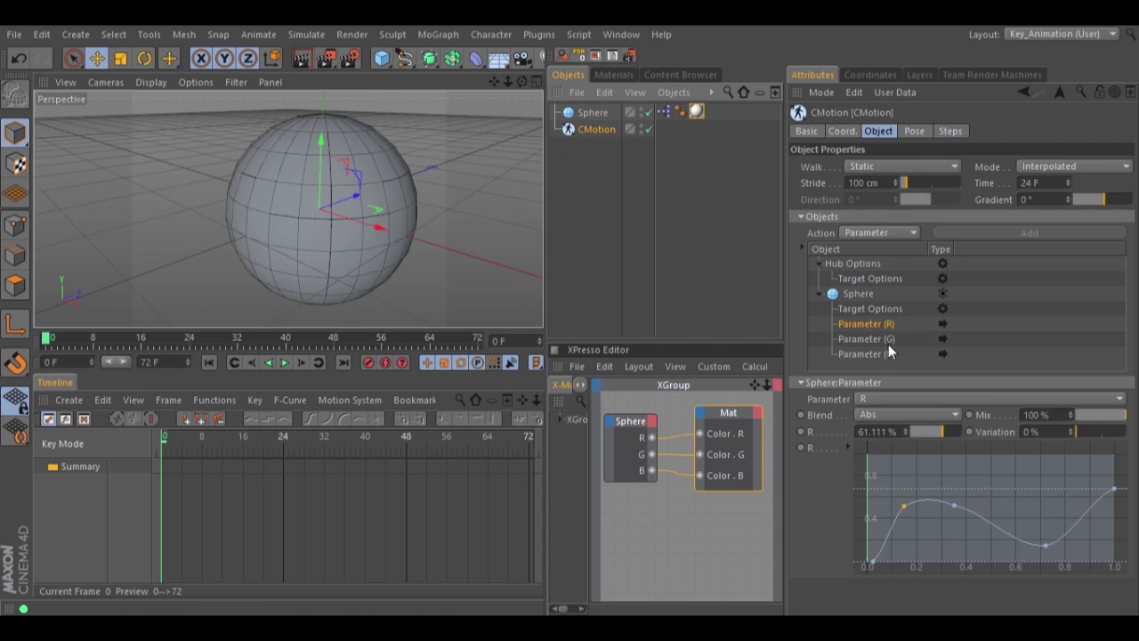
{"action": "left_click", "coordinate": [283, 363]}
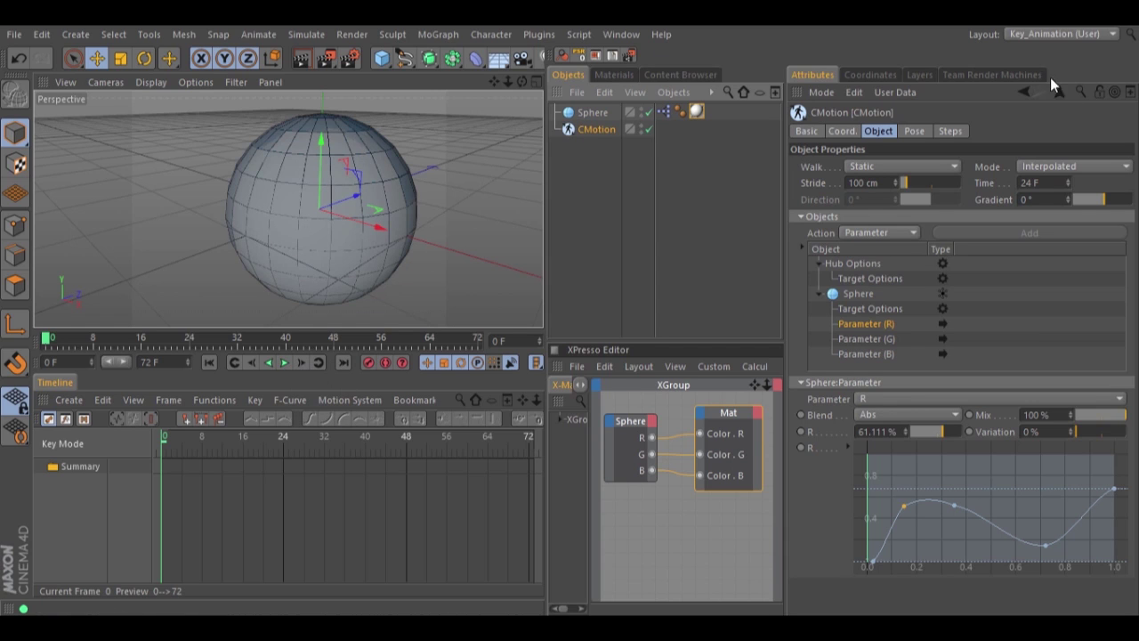
Lock the attributes to CMotion, select the Sphere, play the color animation, and stop and return to frame 0
{"action": "left_click", "coordinate": [1100, 90]}
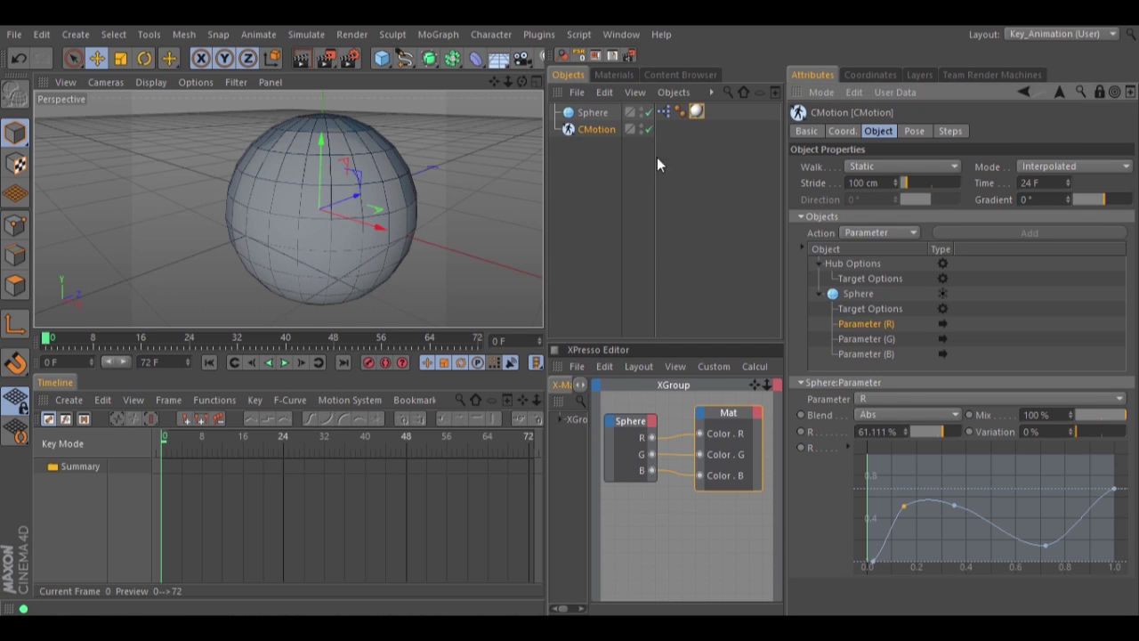
{"action": "left_click", "coordinate": [593, 112]}
{"action": "left_click", "coordinate": [283, 362]}
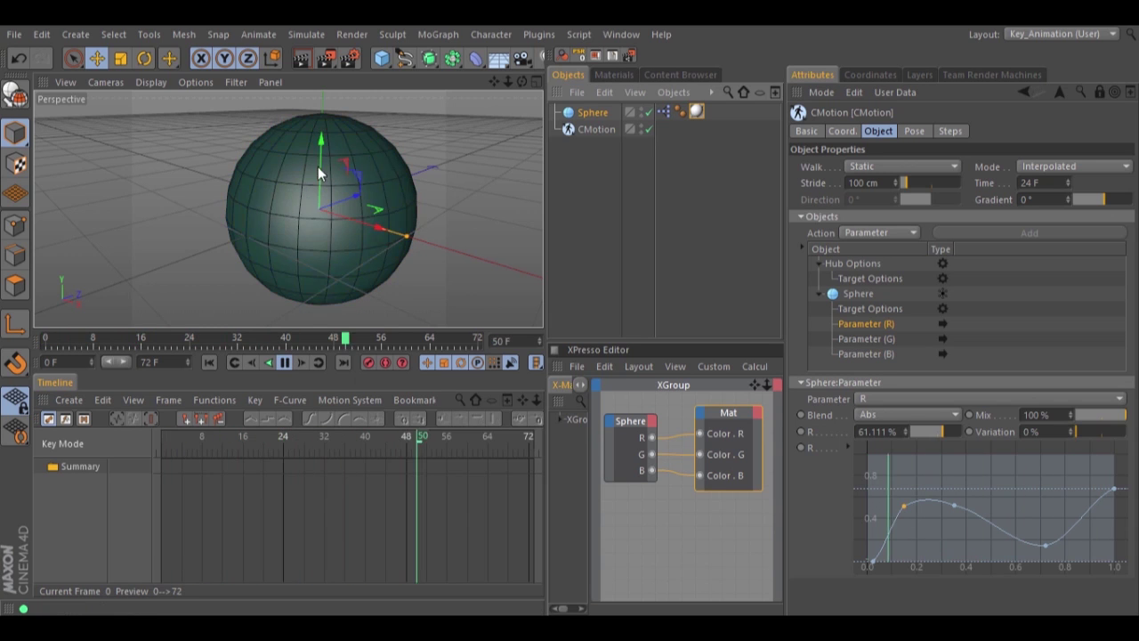
{"action": "left_click", "coordinate": [283, 366]}
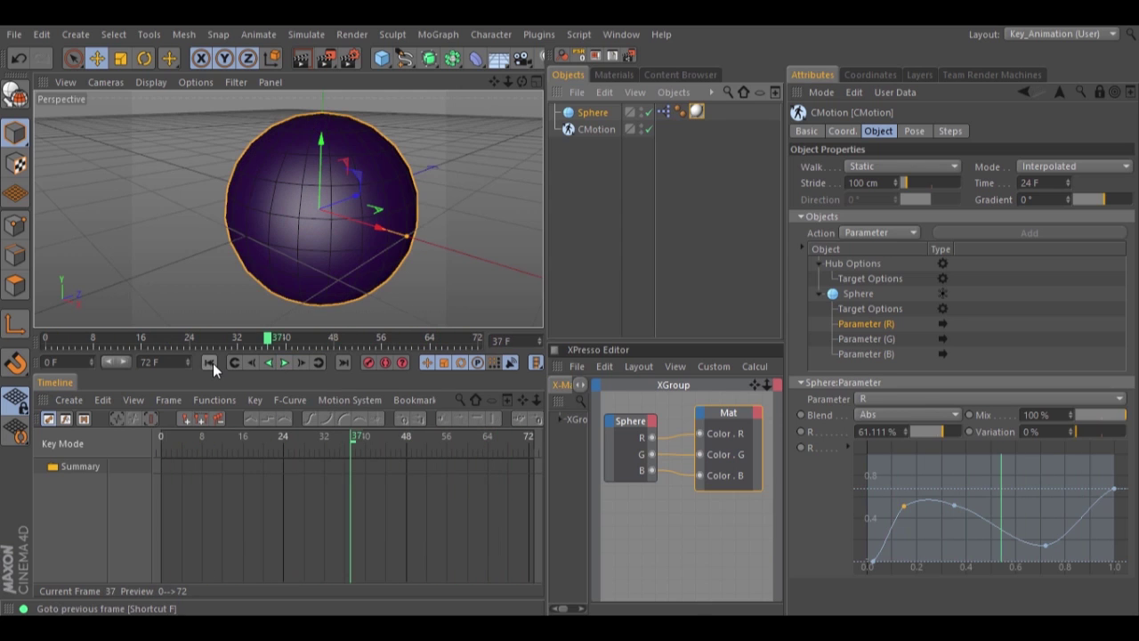
{"action": "left_click", "coordinate": [212, 363]}
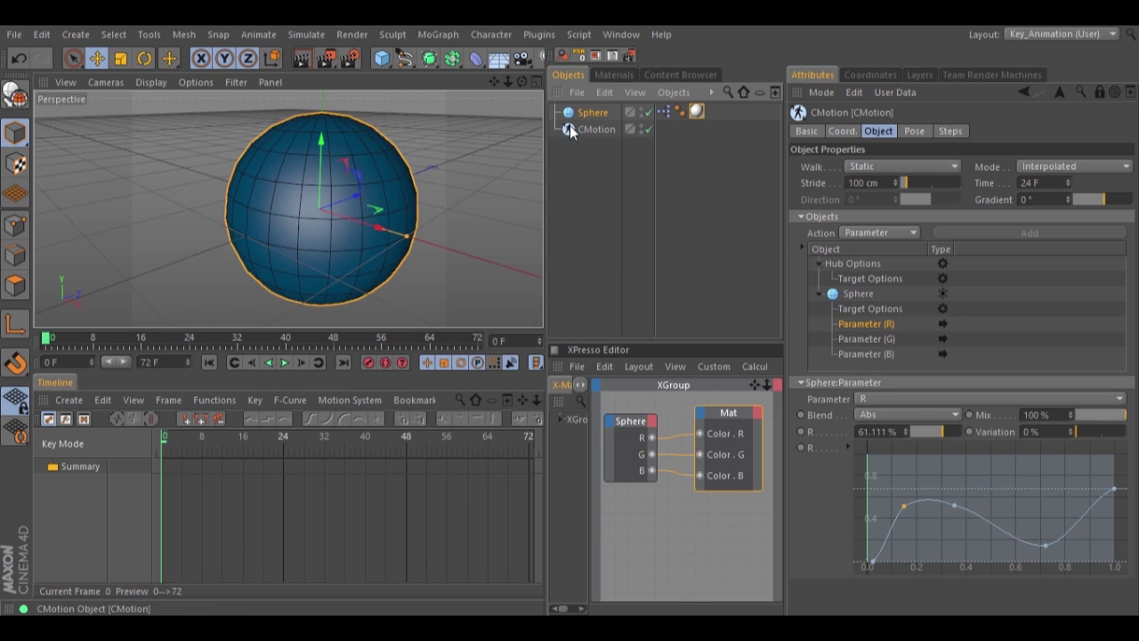